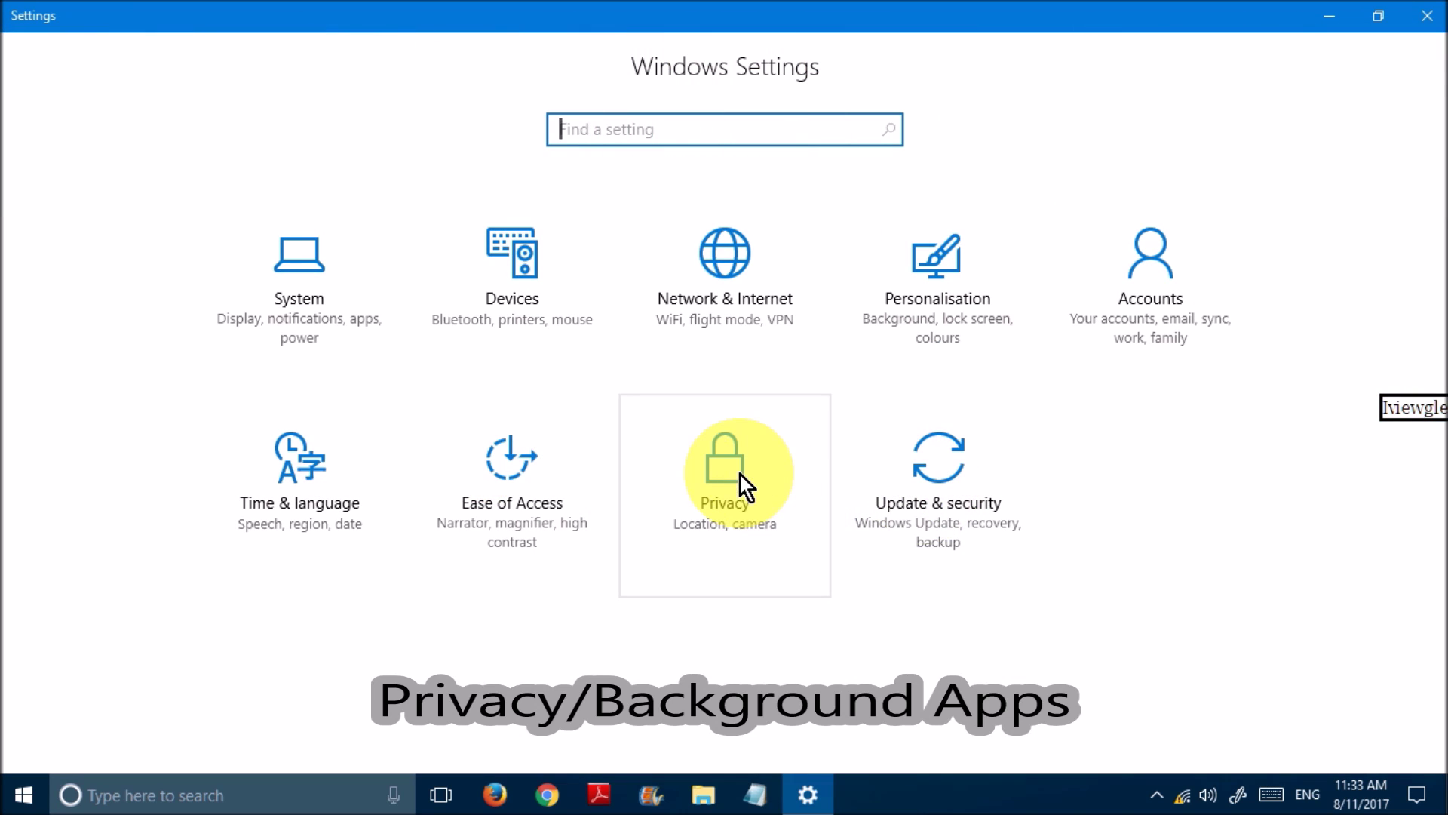
Step: Open the background apps page of the privacy settings
{"action": "left_click", "coordinate": [740, 473]}
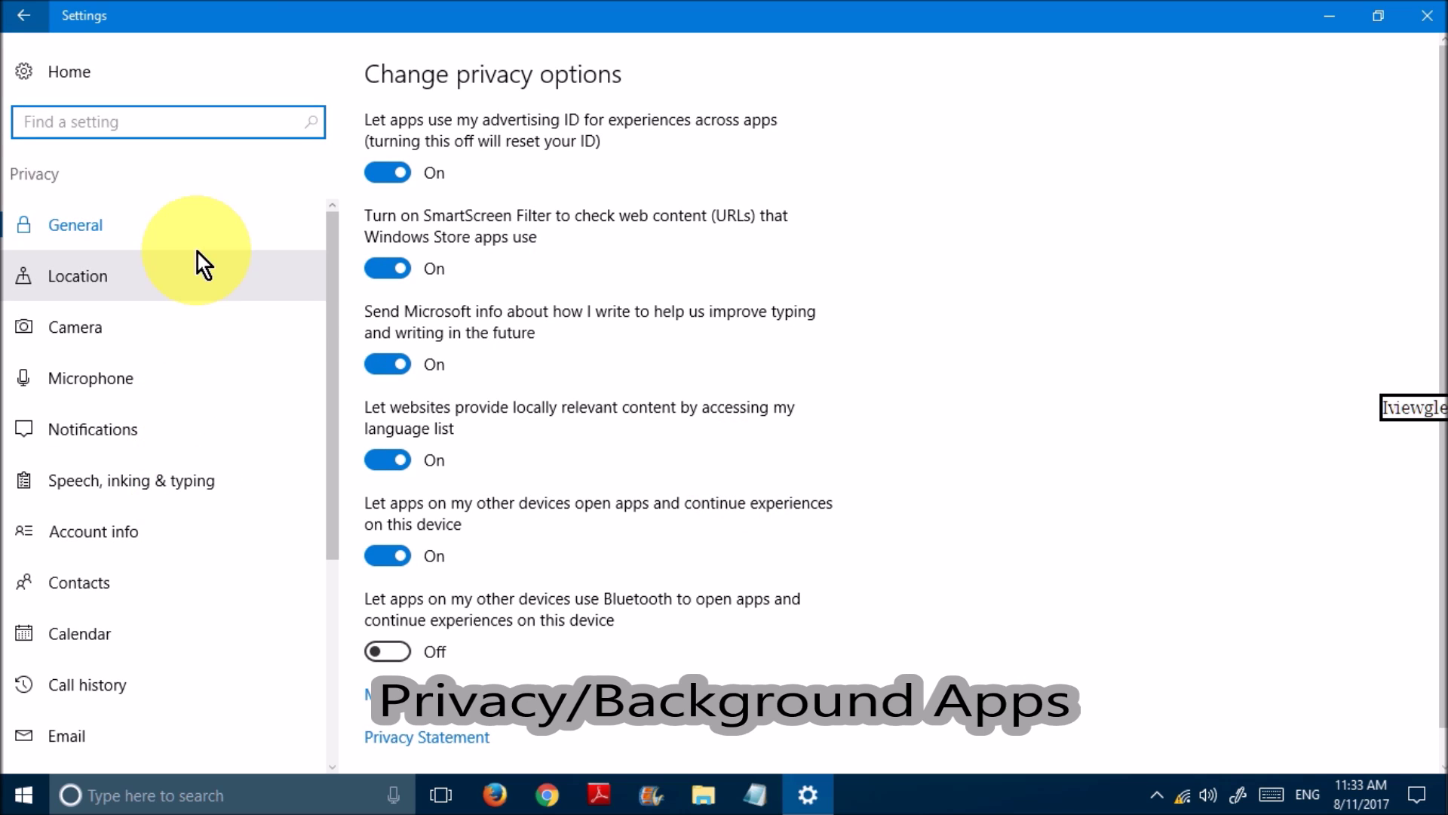
{"action": "left_click", "coordinate": [338, 261]}
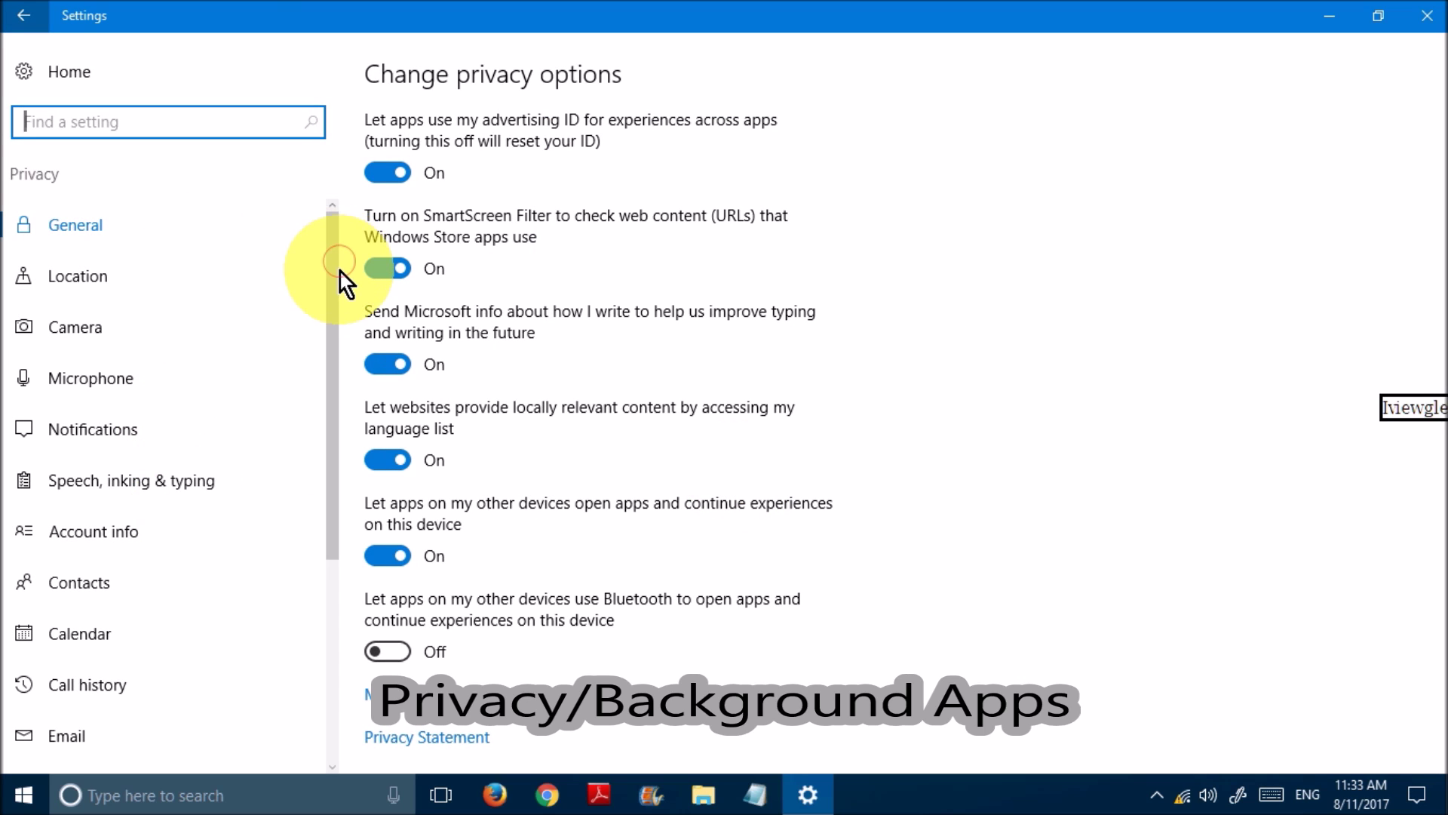
{"action": "left_click_drag", "start_coordinate": [337, 392], "coordinate": [327, 577]}
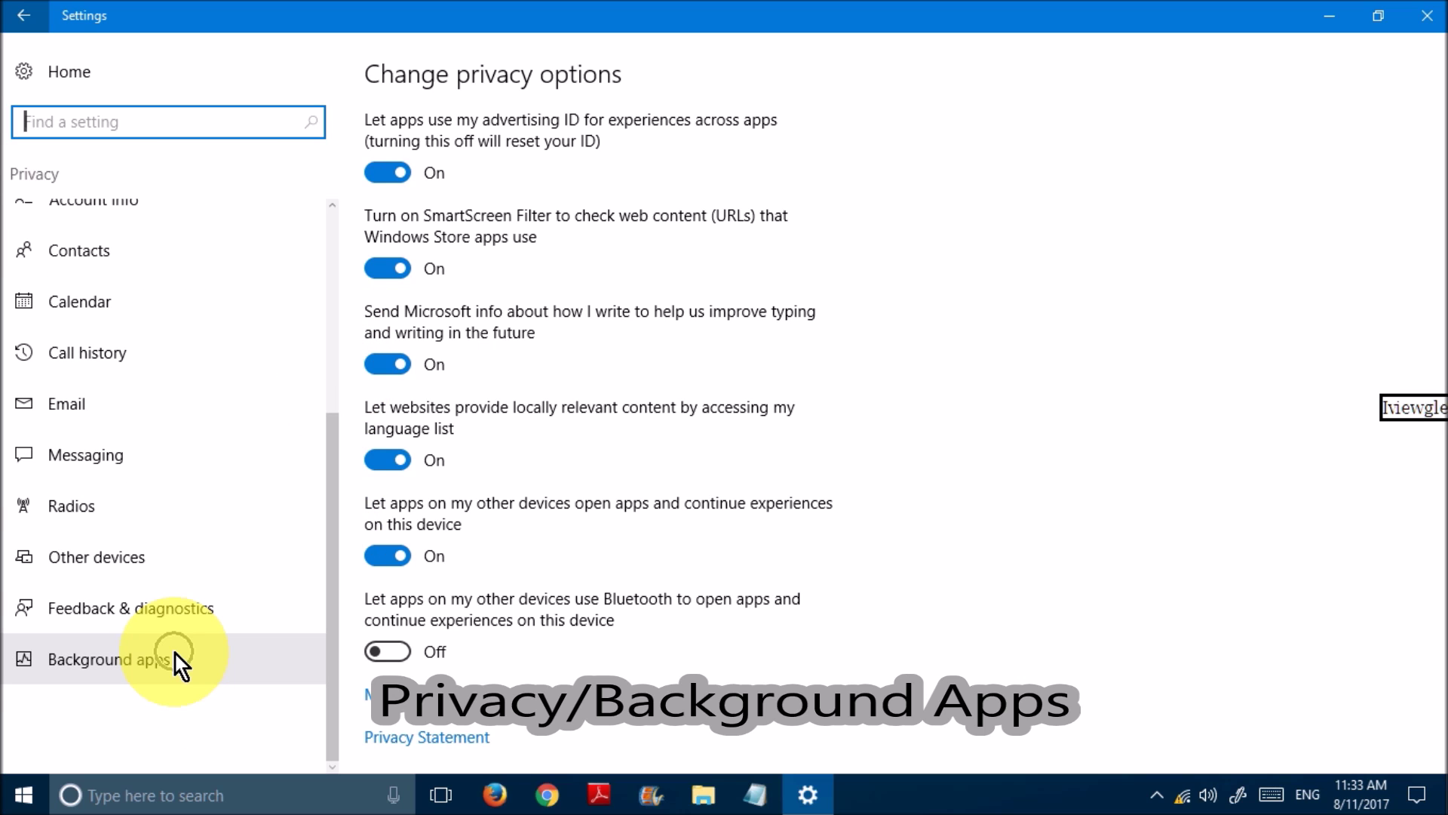
{"action": "left_click", "coordinate": [175, 654]}
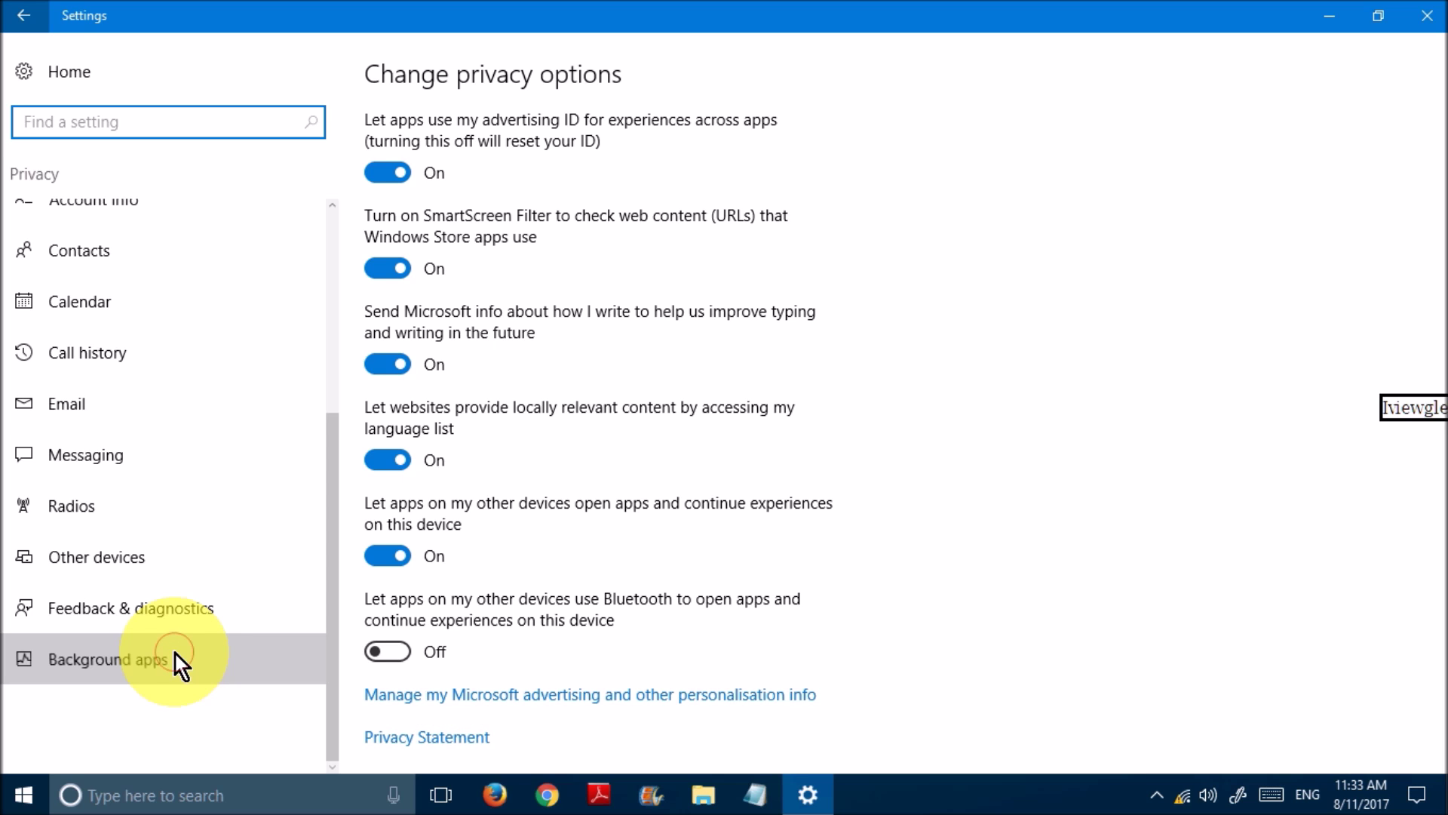
{"action": "left_click", "coordinate": [175, 654]}
Step: Turn off background running for every app in the list, from 3D Builder through Voice Recorder and the remaining apps
{"action": "left_click", "coordinate": [777, 252]}
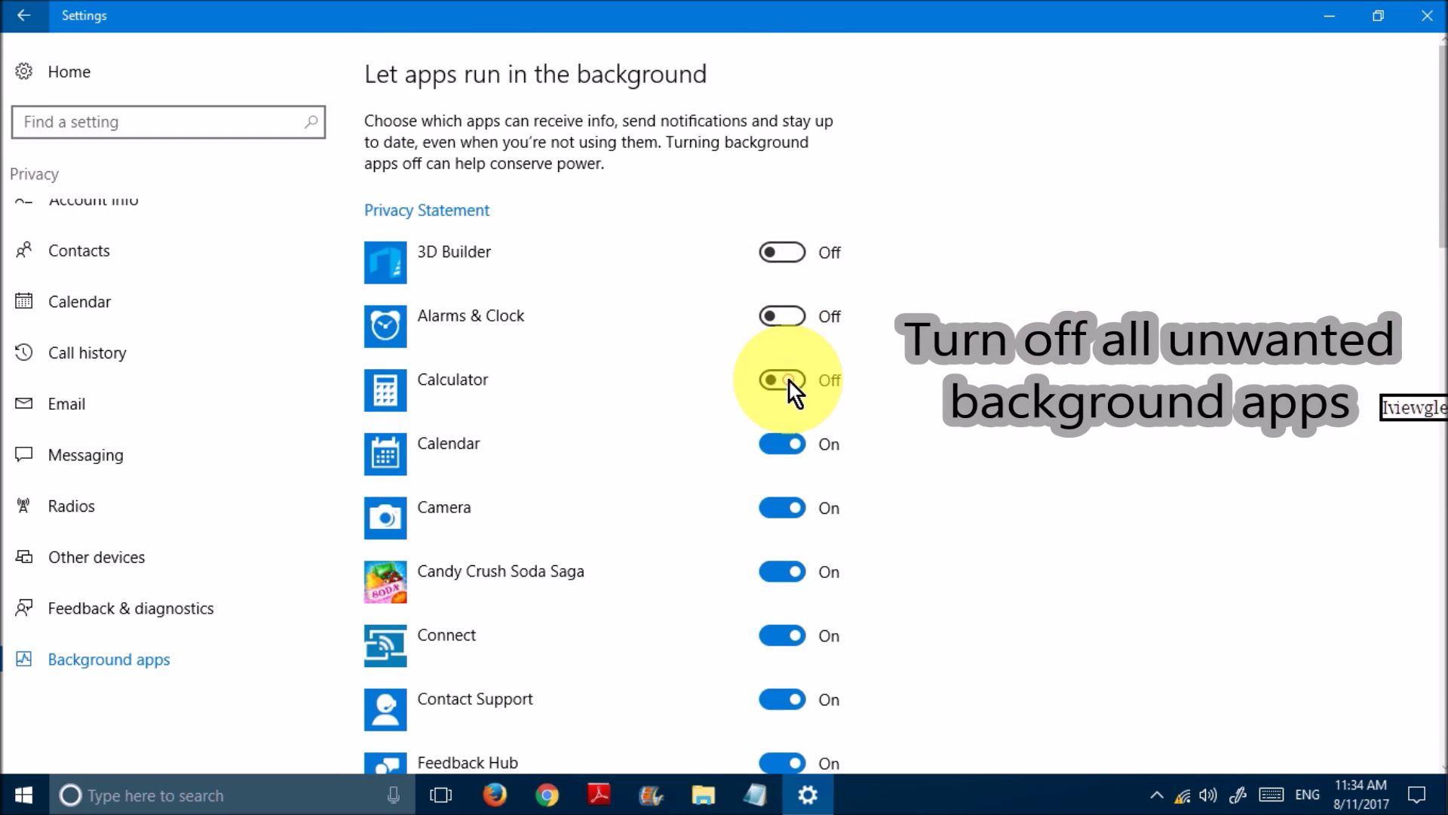
{"action": "scroll", "coordinate": [823, 260], "scroll_direction": "down", "scroll_amount": 4}
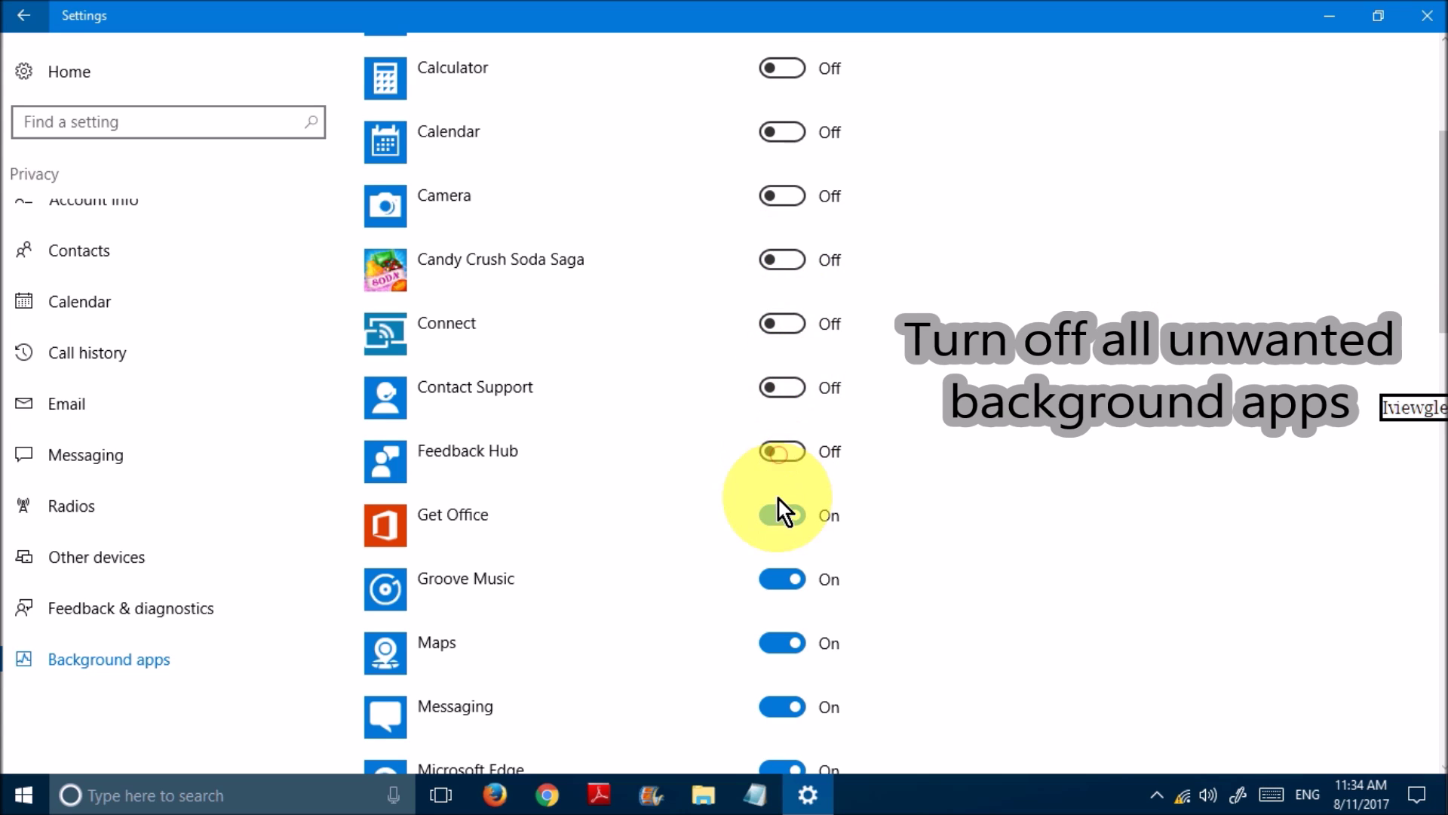
{"action": "scroll", "coordinate": [1441, 347], "scroll_direction": "down", "scroll_amount": 6}
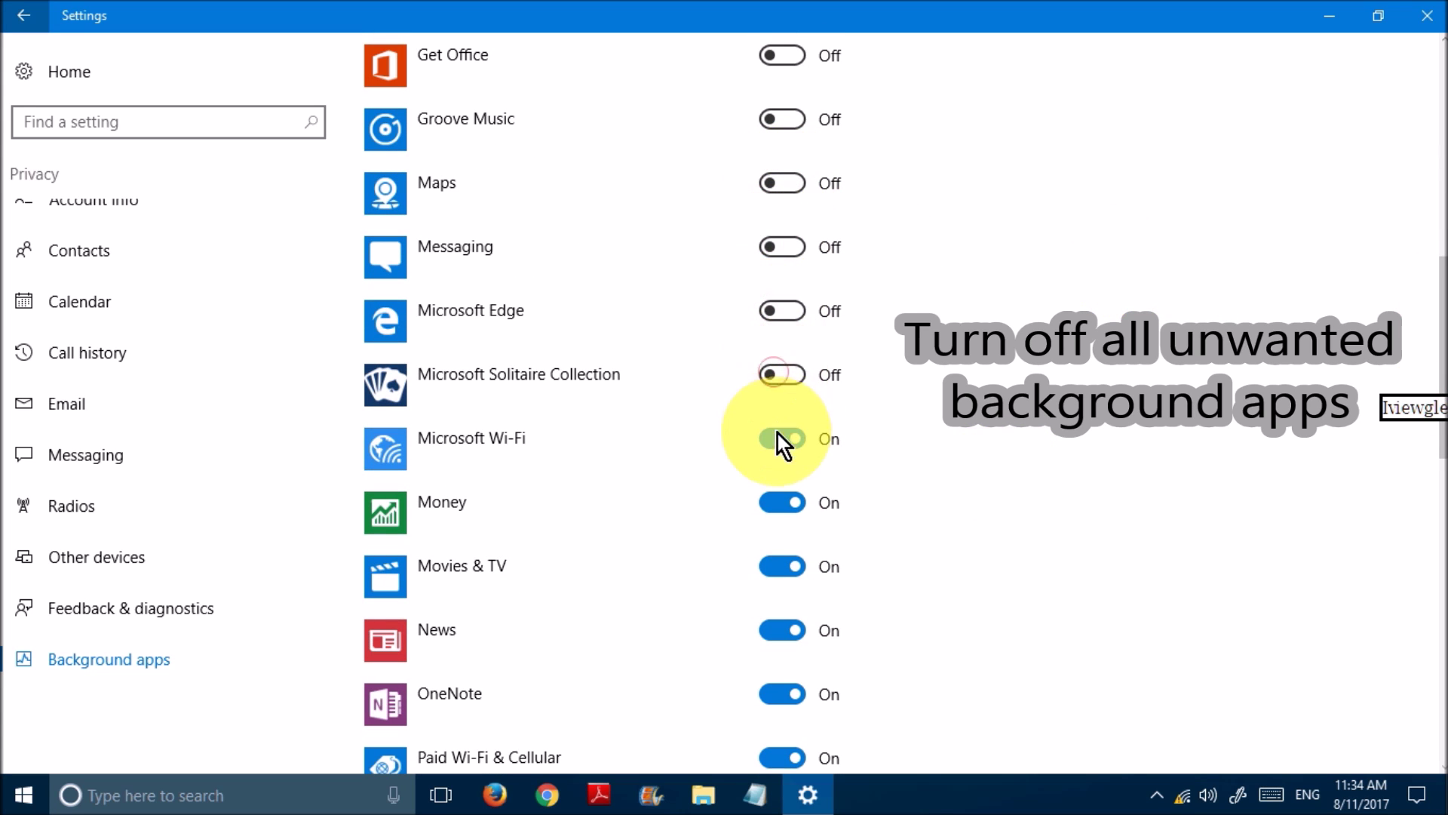
{"action": "left_click", "coordinate": [783, 568]}
{"action": "scroll", "coordinate": [889, 343], "scroll_direction": "down", "scroll_amount": 5}
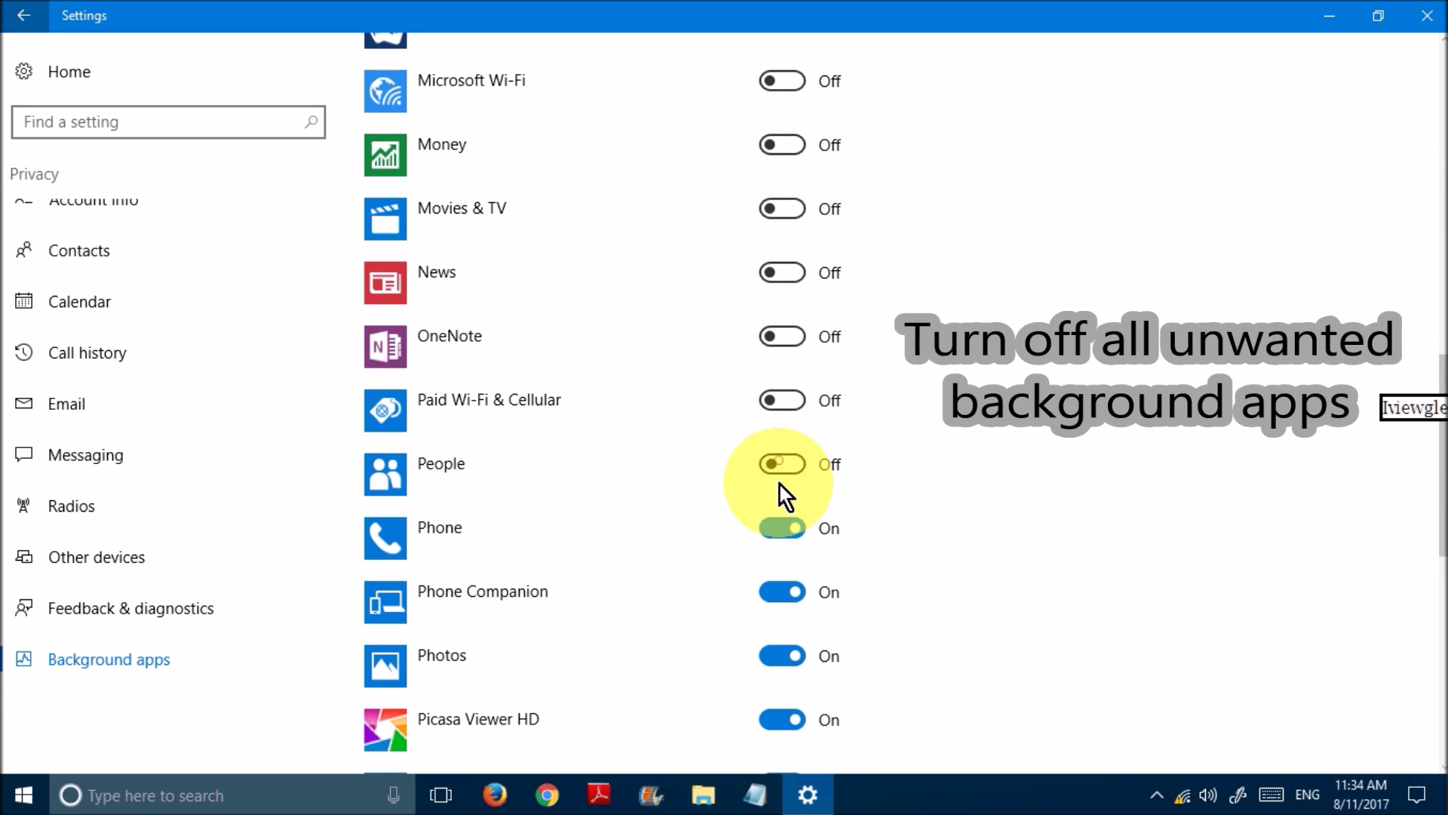
{"action": "scroll", "coordinate": [913, 222], "scroll_direction": "down", "scroll_amount": 7}
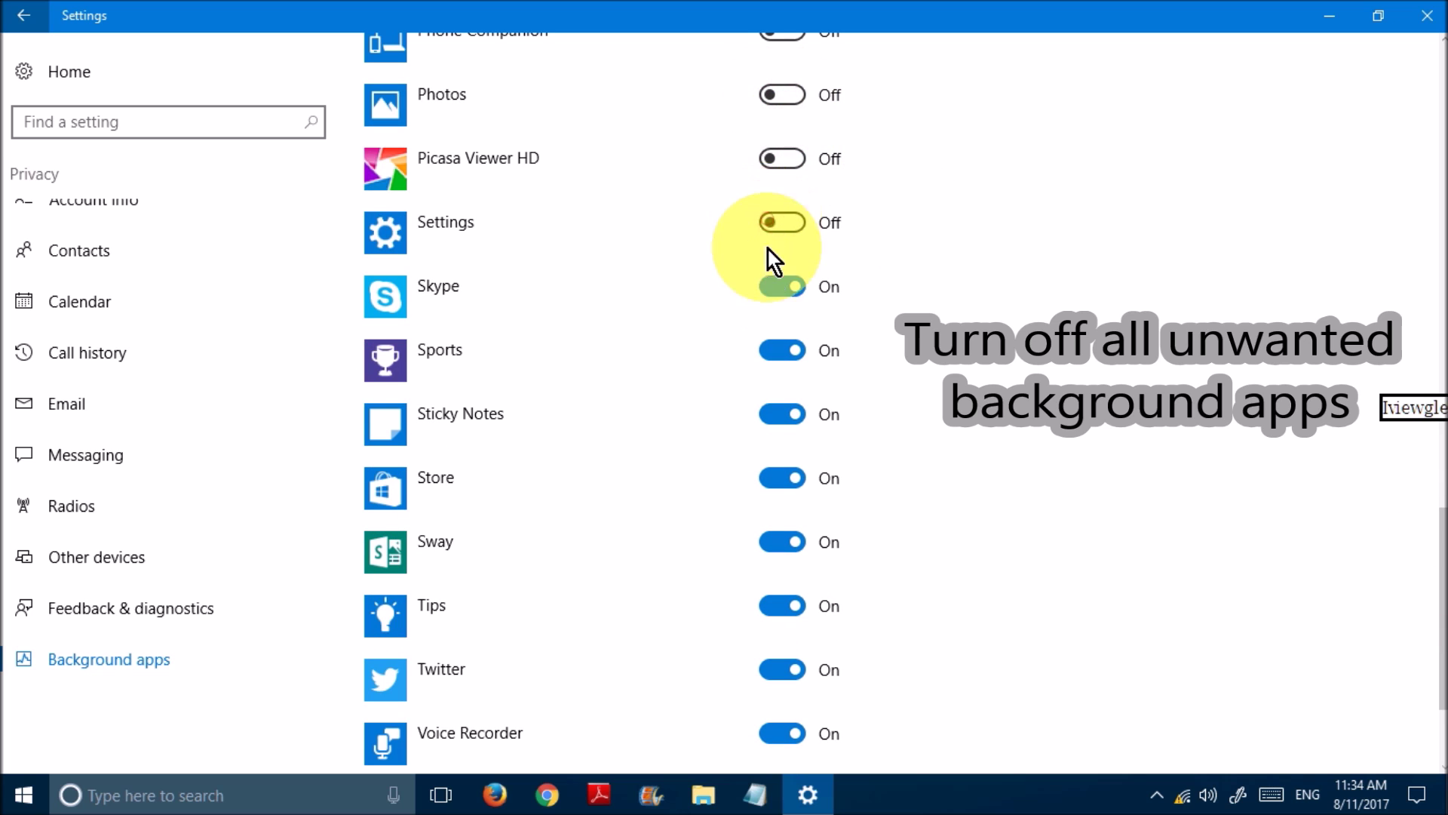
{"action": "left_click", "coordinate": [780, 670]}
{"action": "left_click", "coordinate": [777, 734]}
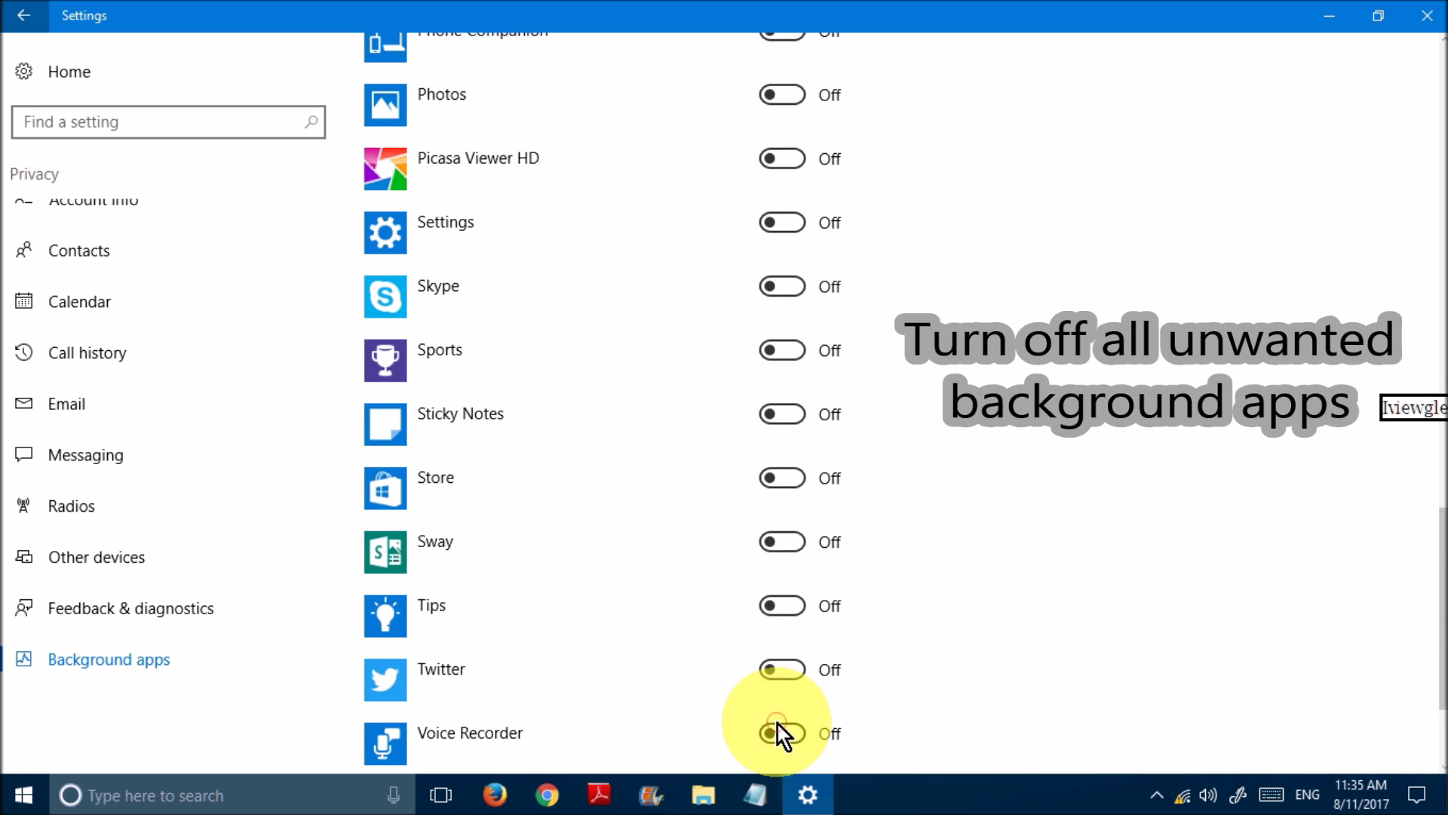
{"action": "scroll", "coordinate": [777, 728], "scroll_direction": "down", "scroll_amount": 3}
{"action": "left_click", "coordinate": [777, 608]}
{"action": "left_click", "coordinate": [776, 679]}
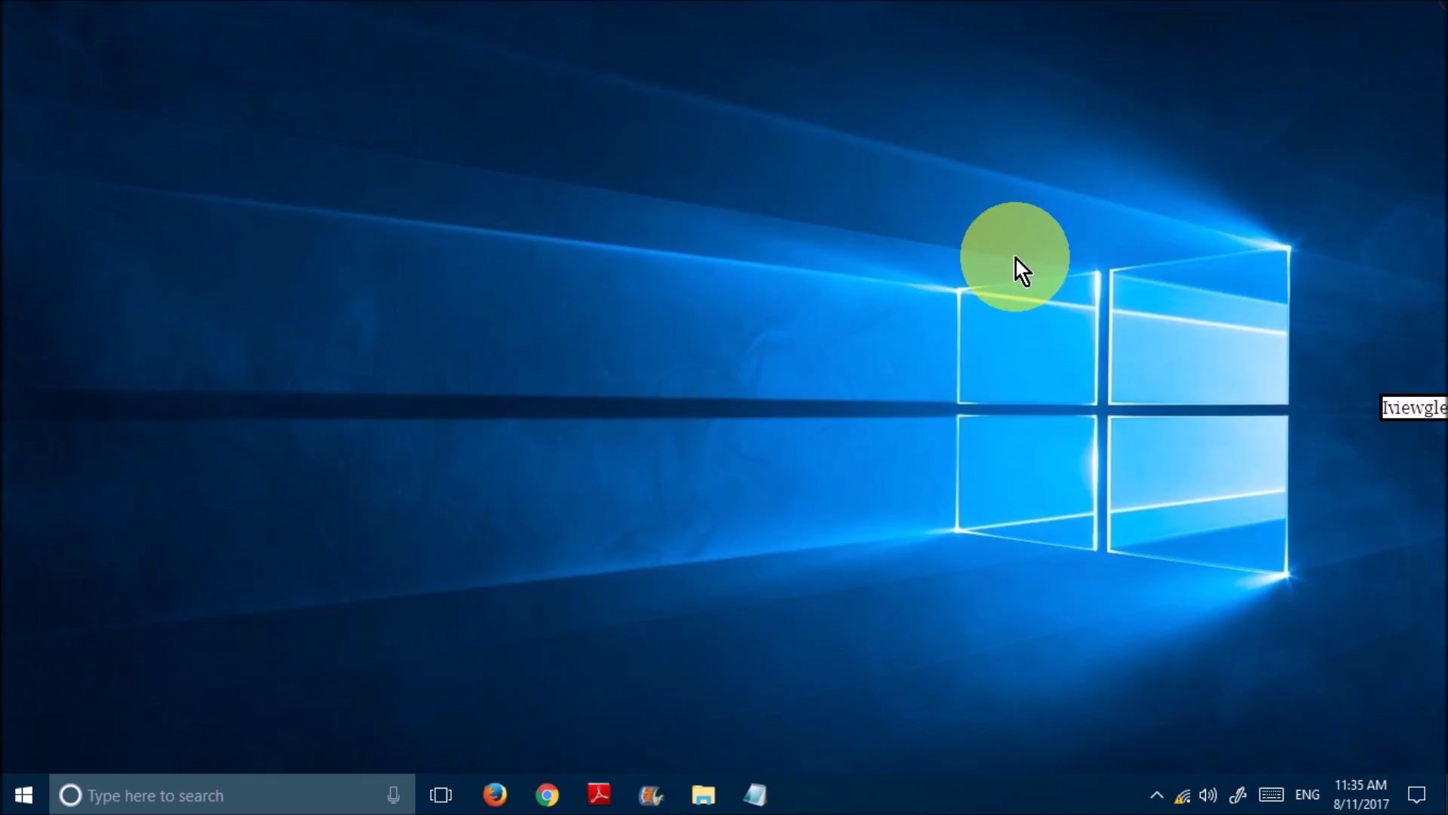
Step: Search Windows for "services" and open the Services console
{"action": "left_click", "coordinate": [273, 794]}
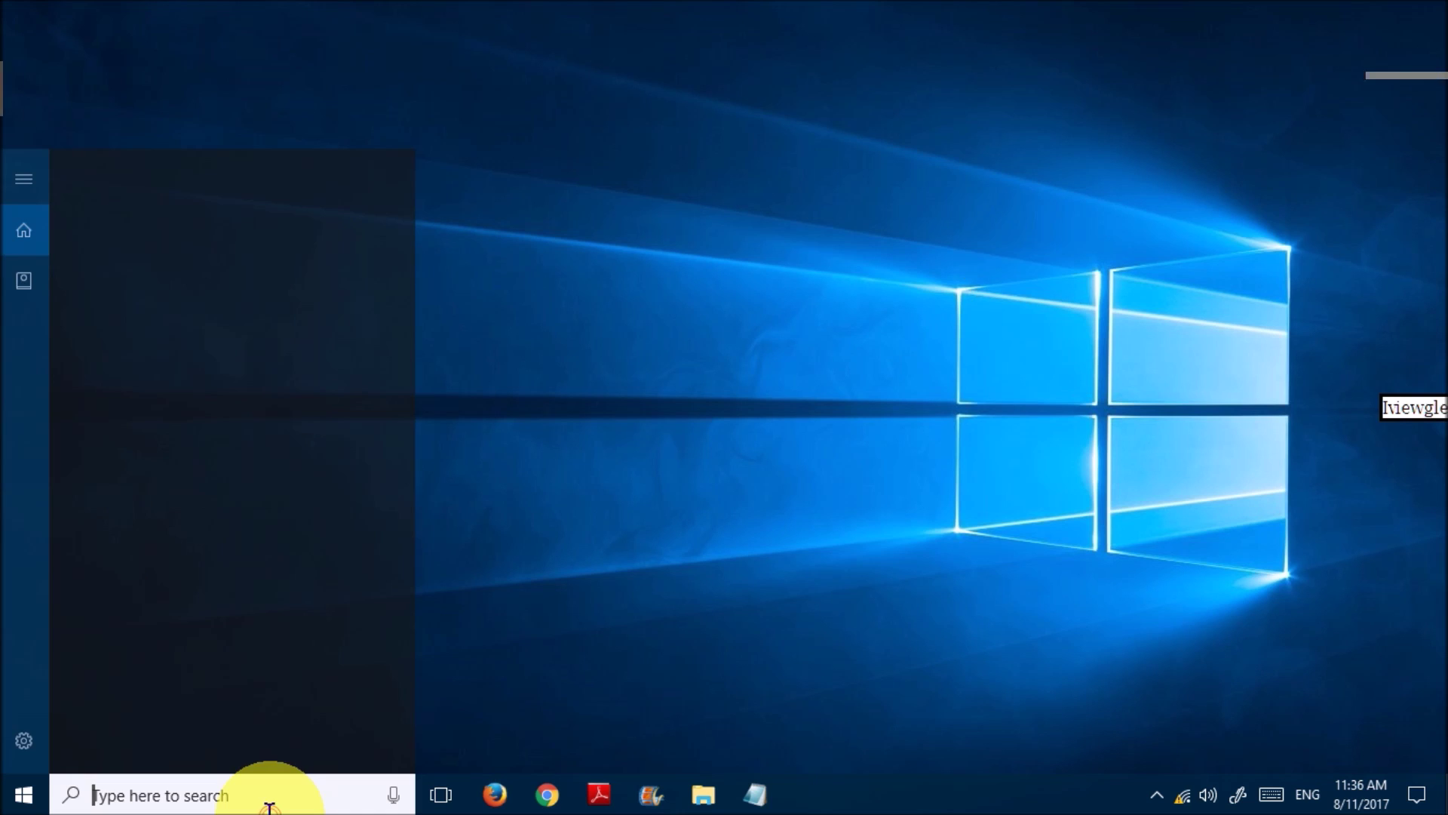
{"action": "type", "text": "services"}
{"action": "left_click", "coordinate": [161, 226]}
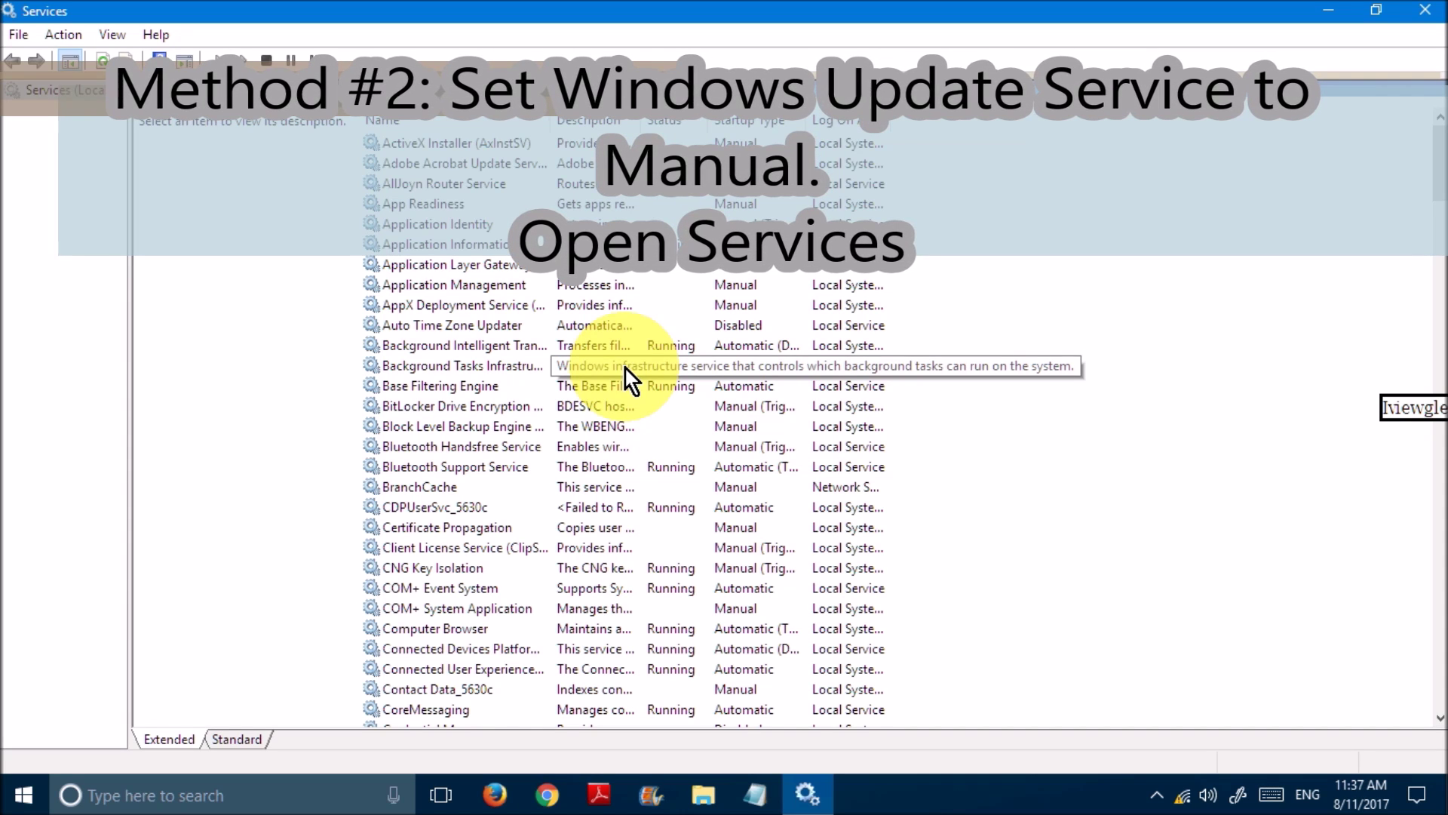
Step: Stop the Windows Update service, set its startup type to Manual and apply the change
{"action": "key", "text": "w"}
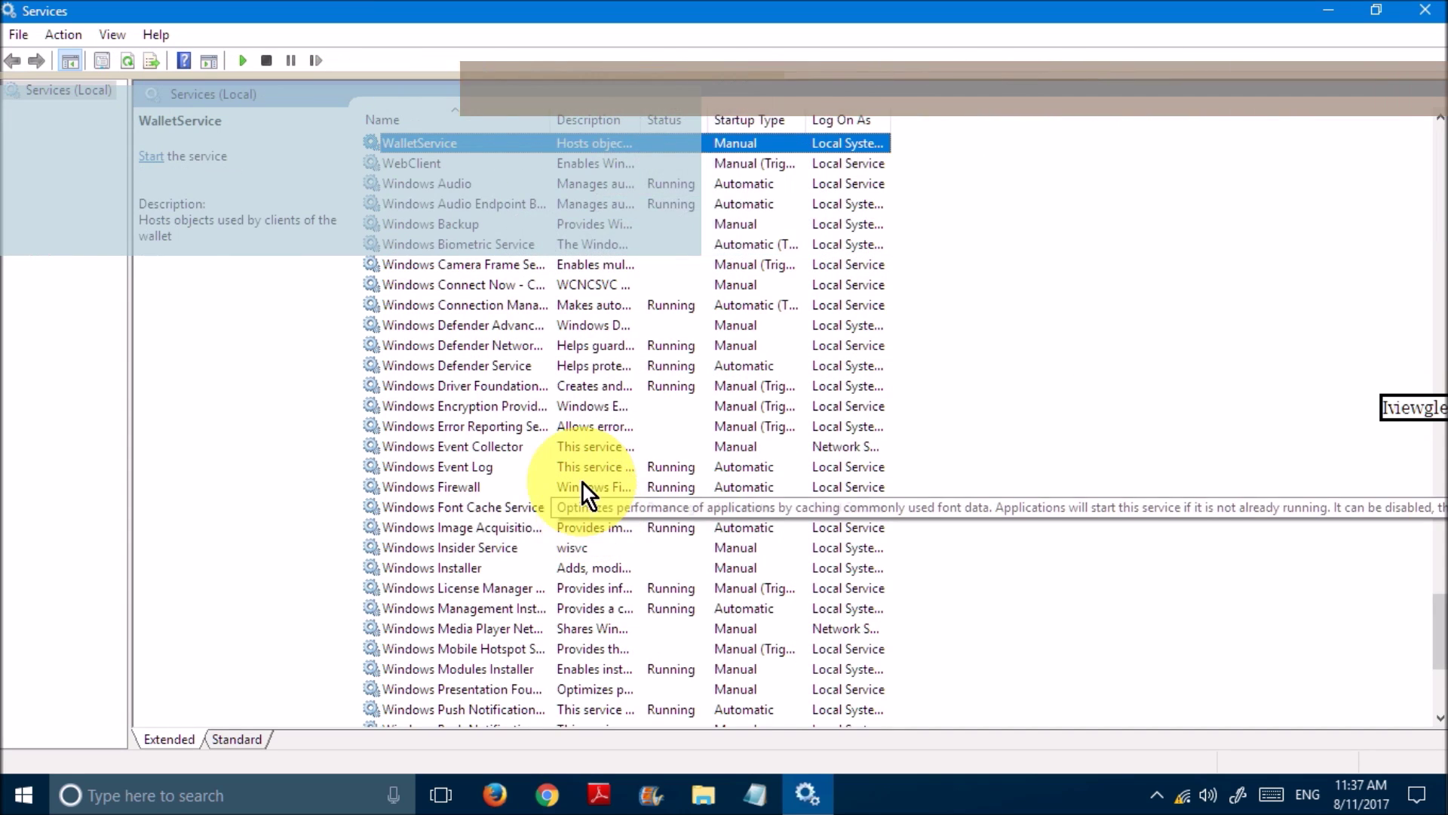
{"action": "scroll", "coordinate": [536, 550], "scroll_direction": "down", "scroll_amount": 4}
{"action": "double_click", "coordinate": [735, 592]}
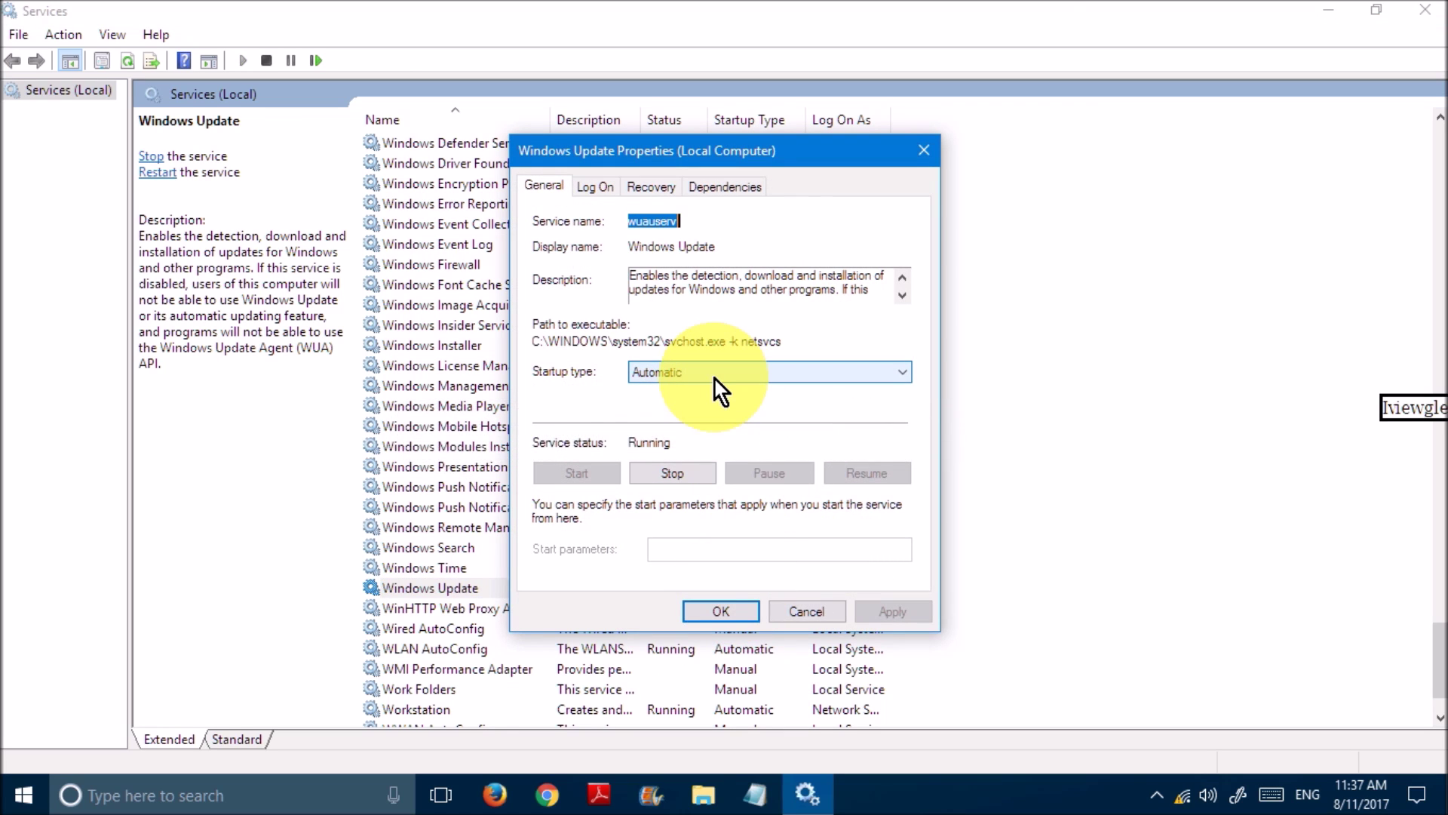
{"action": "left_click", "coordinate": [672, 473]}
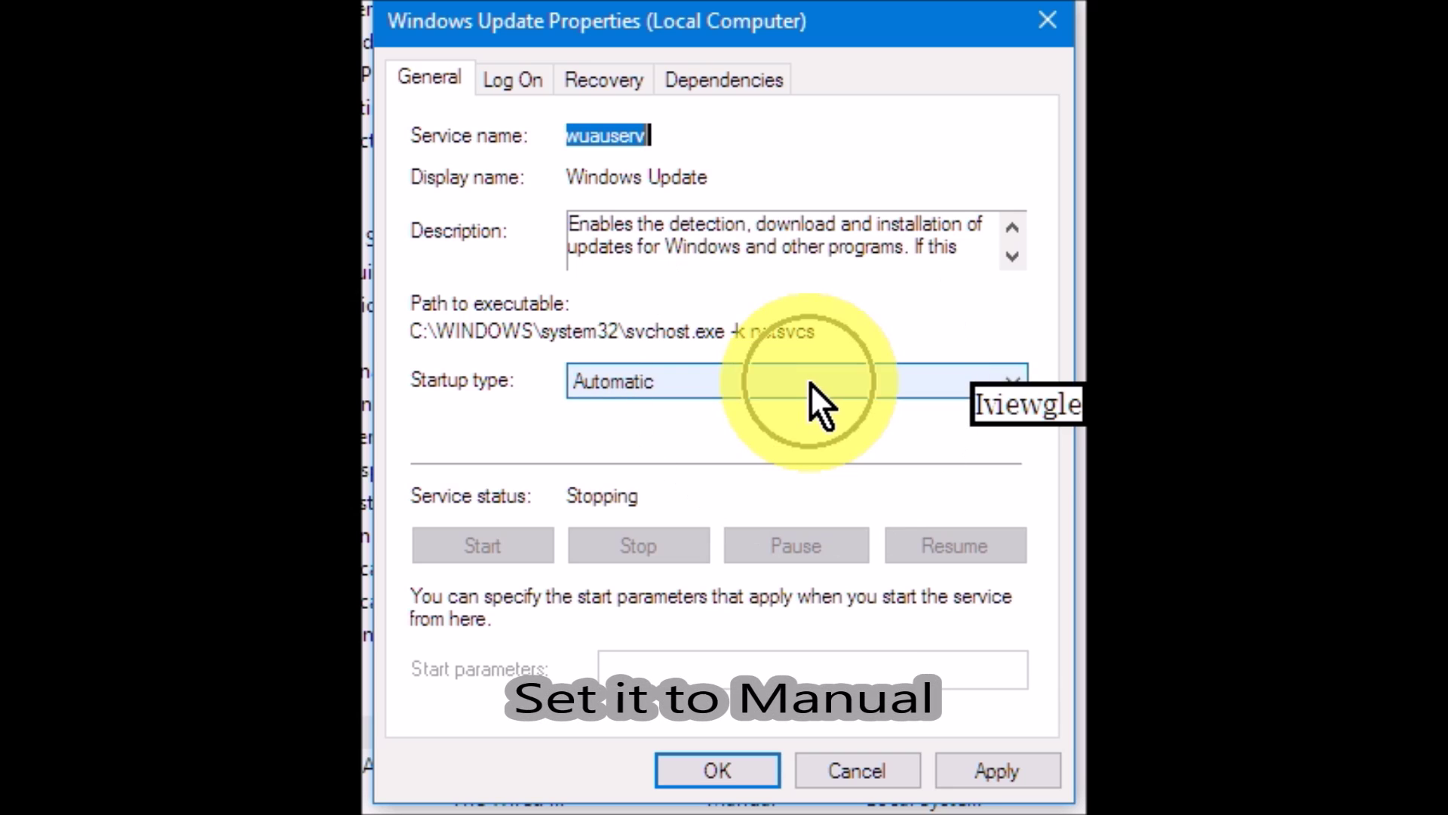
{"action": "left_click", "coordinate": [810, 383]}
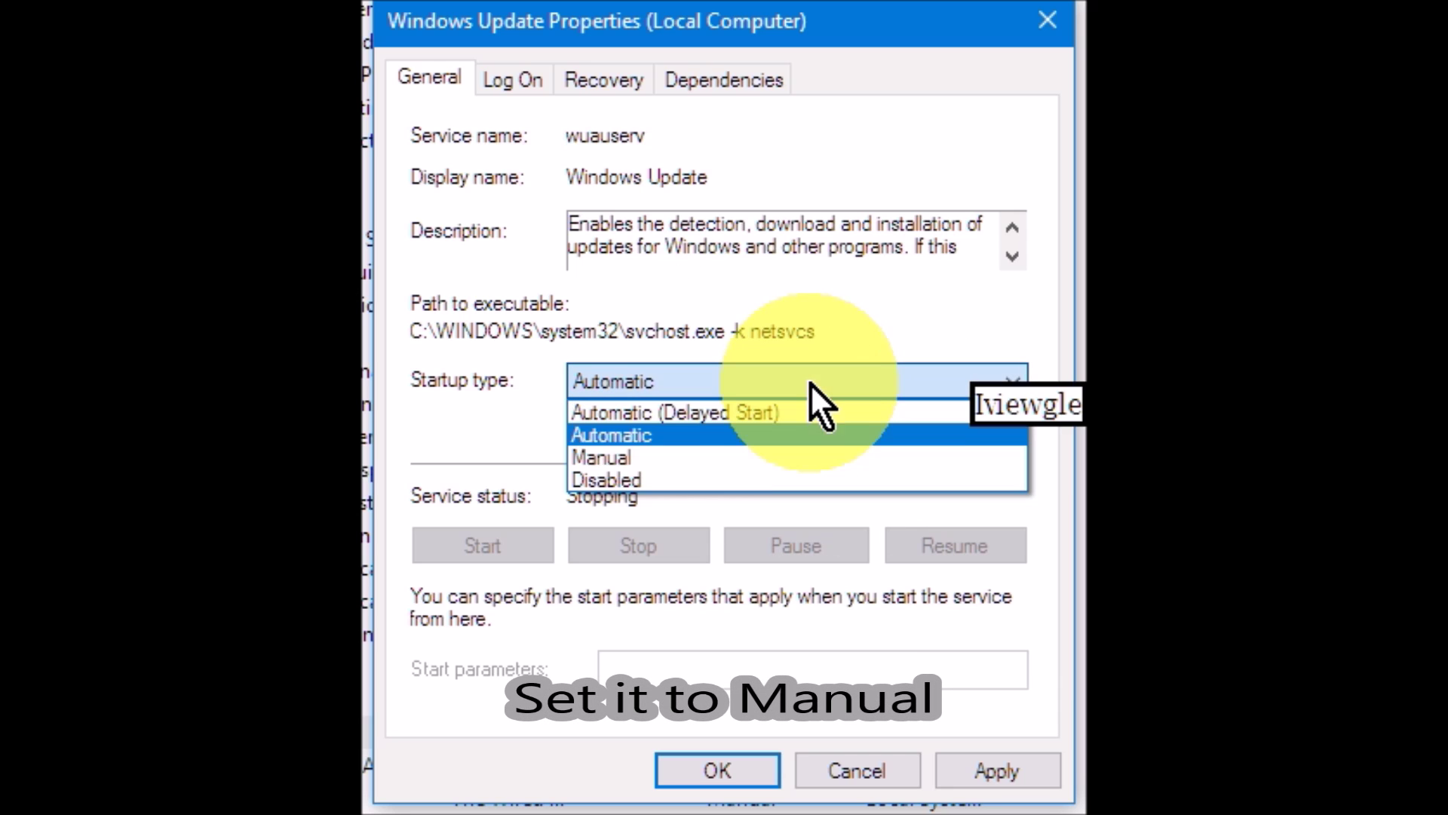
{"action": "left_click", "coordinate": [673, 451]}
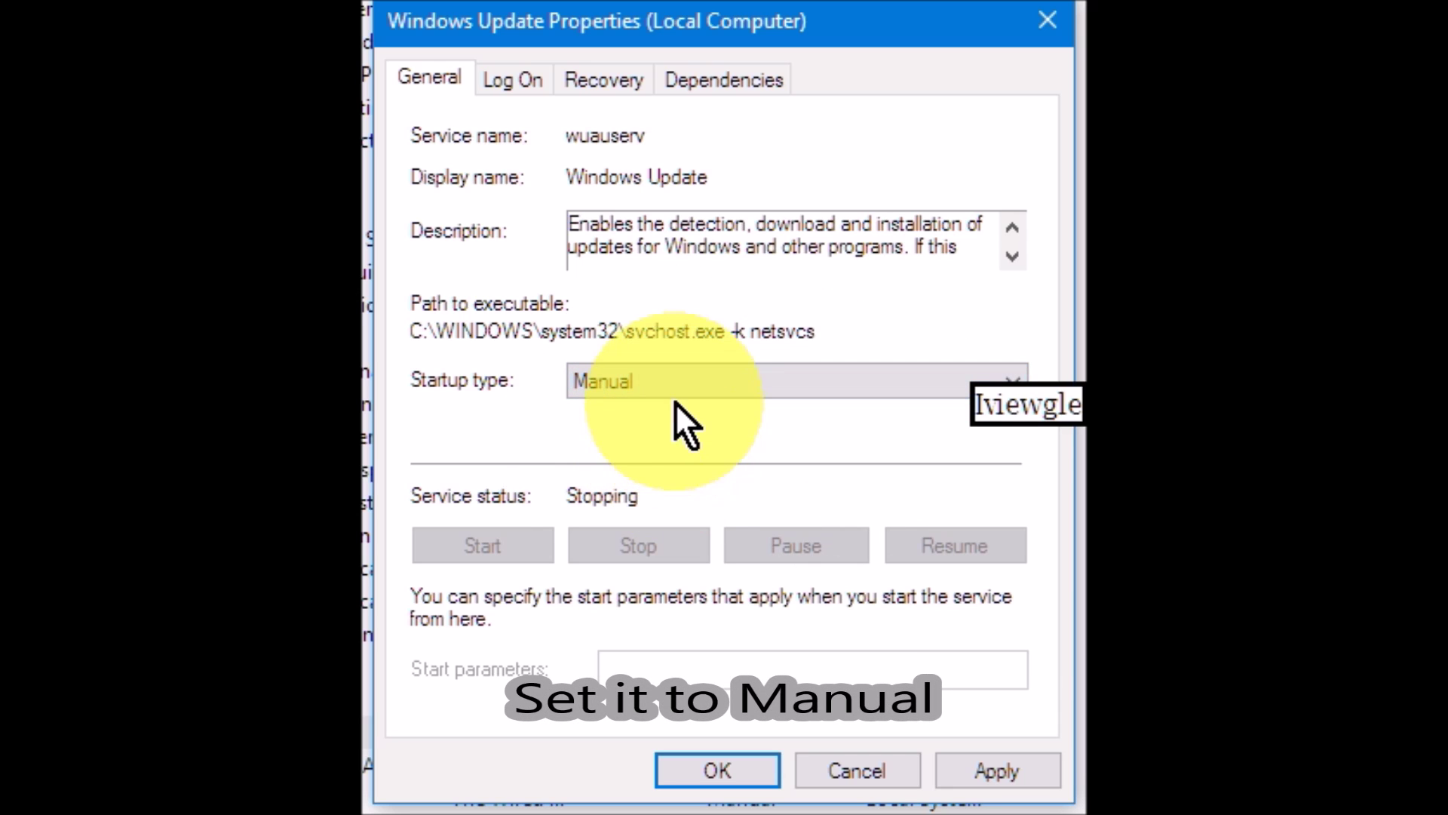
{"action": "left_click", "coordinate": [1010, 767]}
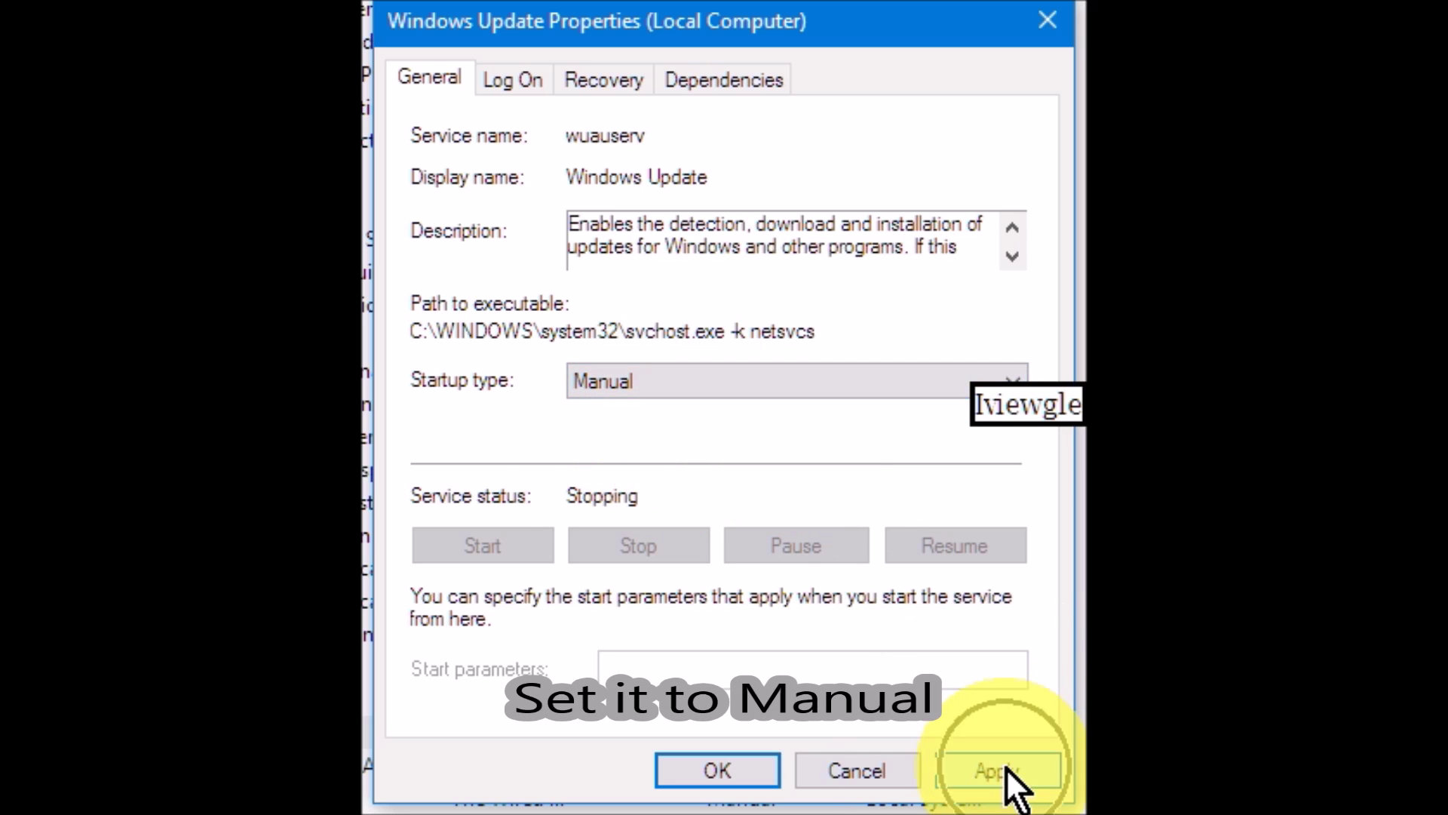
{"action": "left_click", "coordinate": [718, 777]}
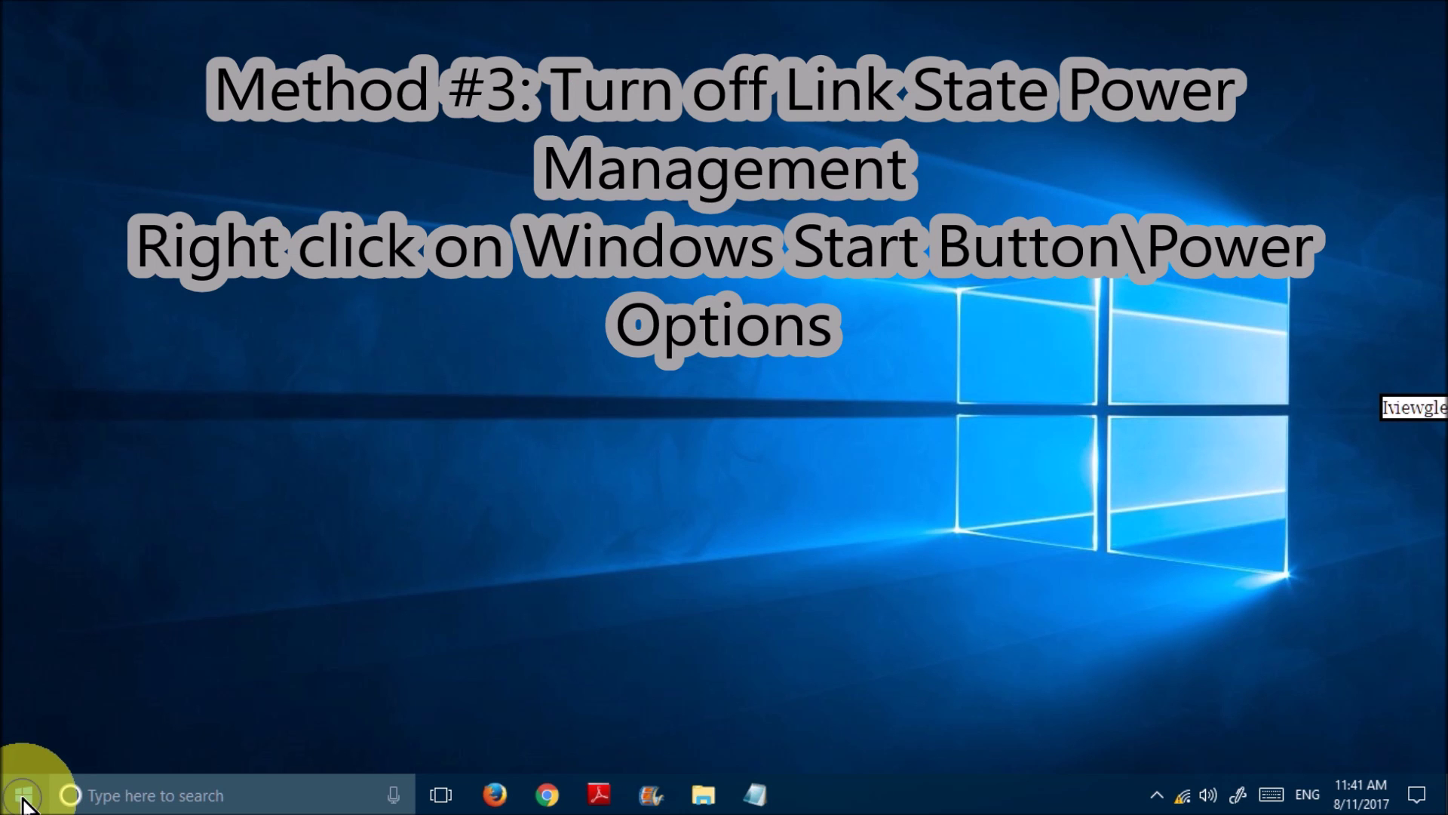
Step: Open the advanced power settings of the active Power saver plan from Power Options
{"action": "right_click", "coordinate": [22, 803]}
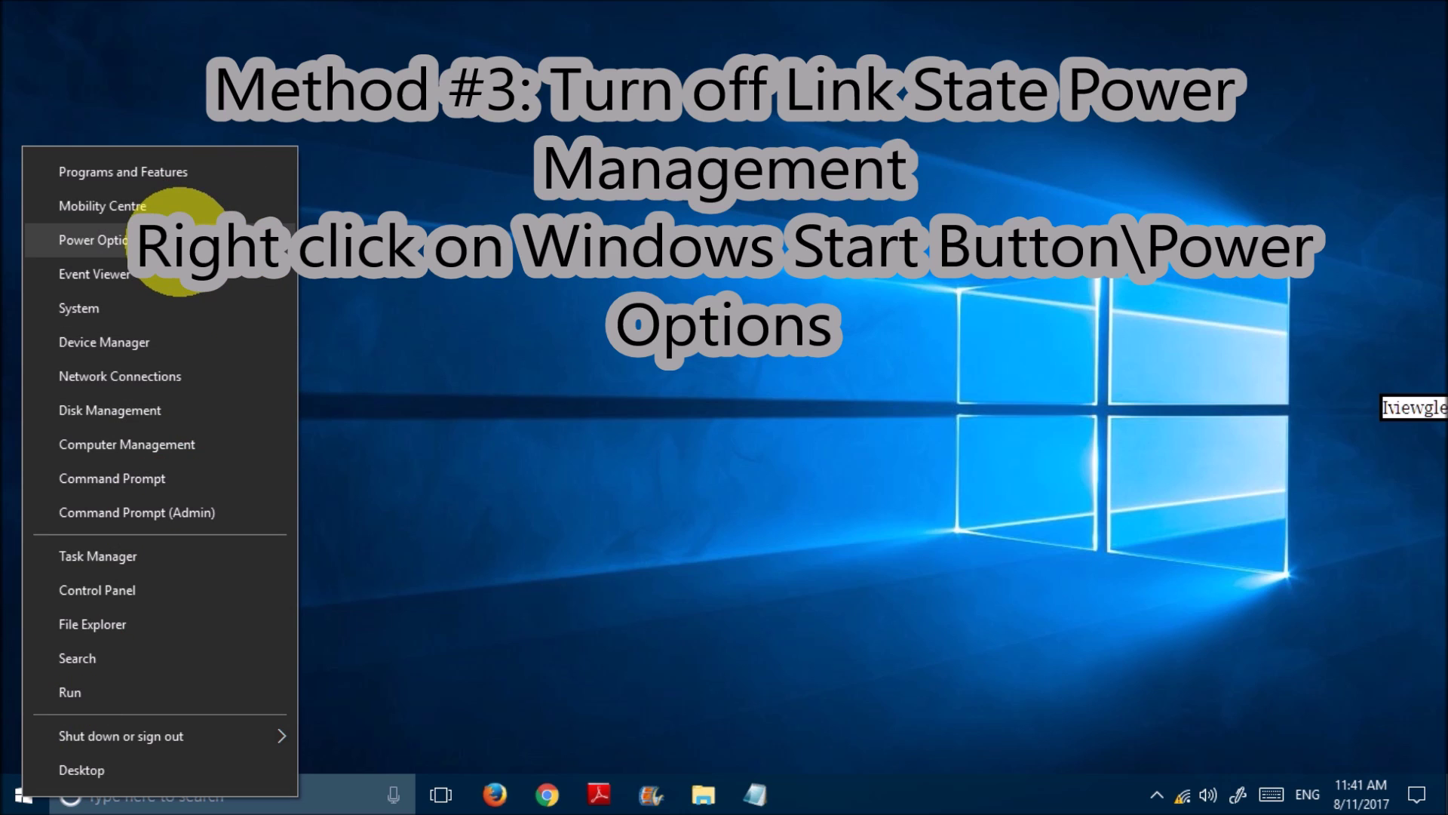
{"action": "left_click", "coordinate": [178, 241]}
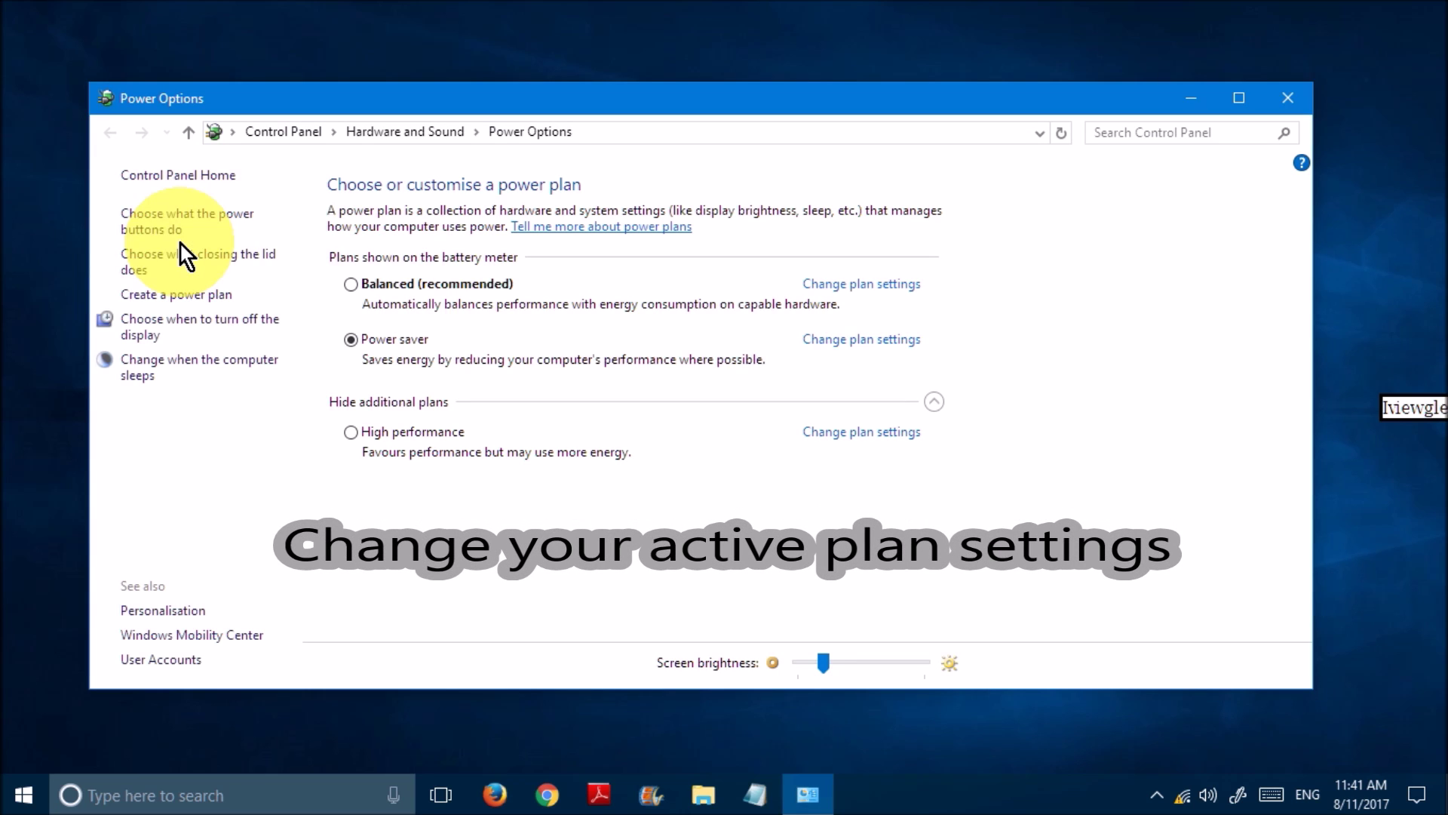
{"action": "left_click", "coordinate": [880, 343]}
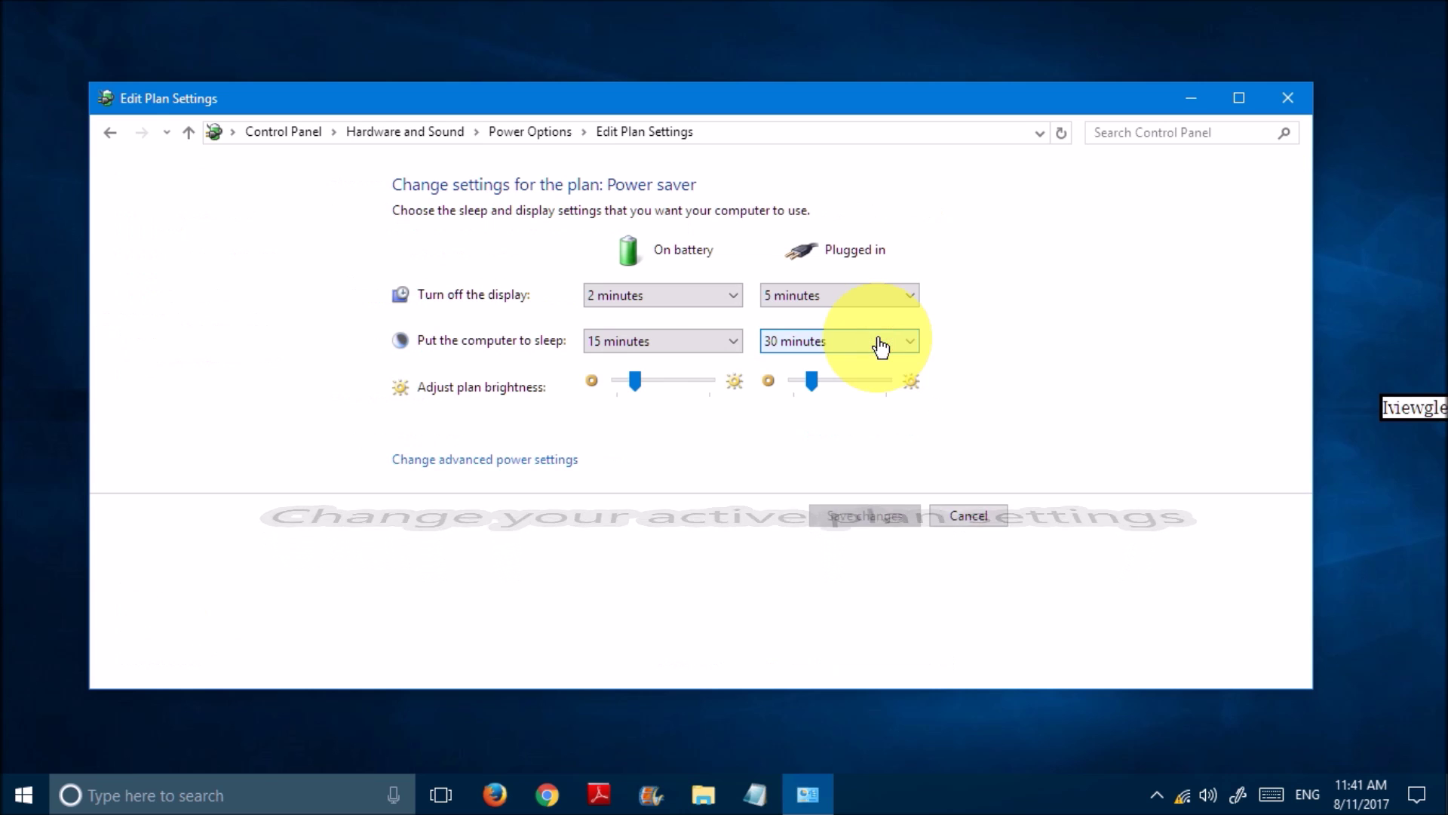
{"action": "left_click", "coordinate": [470, 460]}
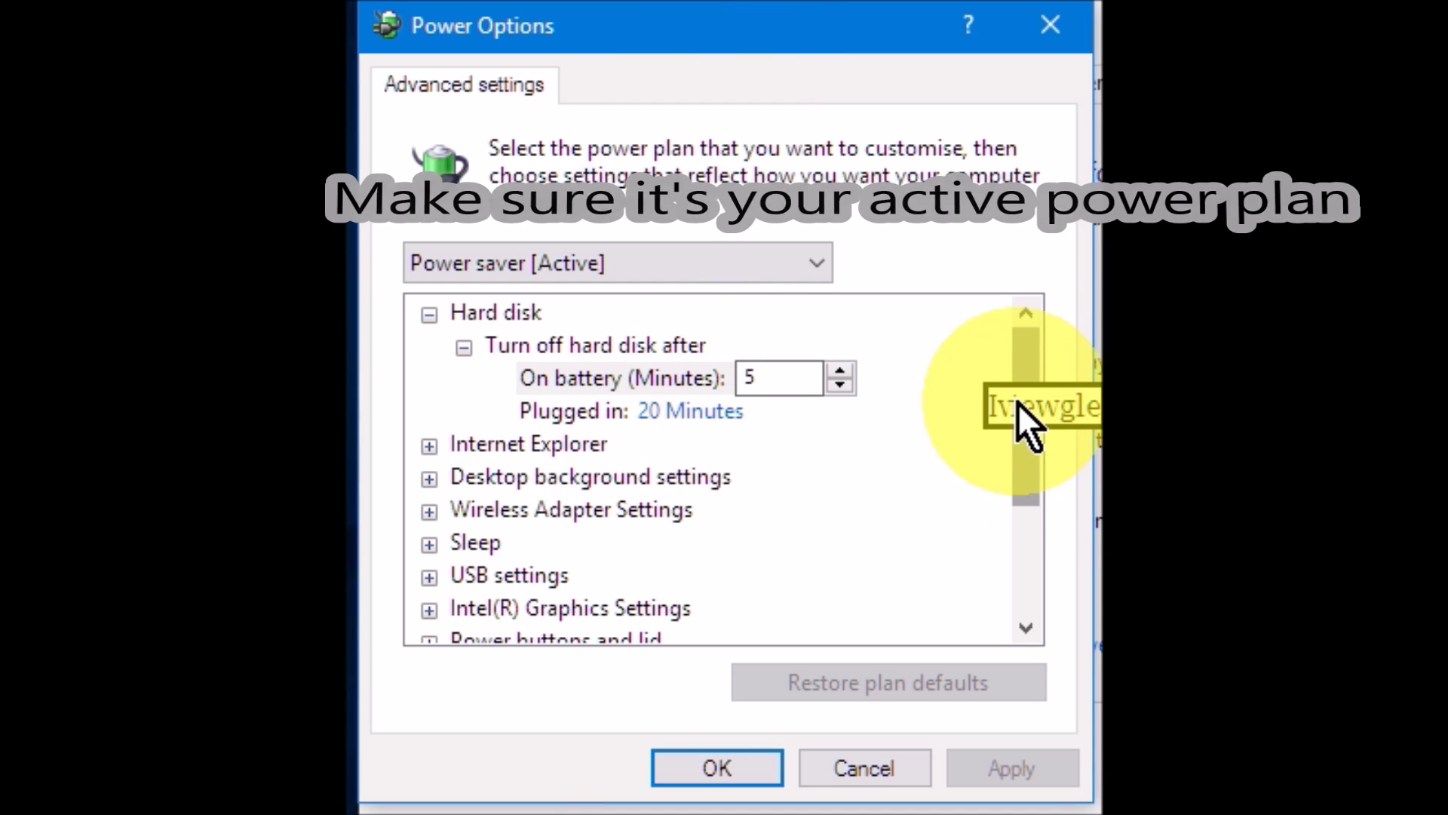
Step: Expand PCI Express and its Link State Power Management entry in the advanced power settings
{"action": "left_click", "coordinate": [1025, 385]}
{"action": "left_click_drag", "start_coordinate": [1026, 387], "coordinate": [1035, 567]}
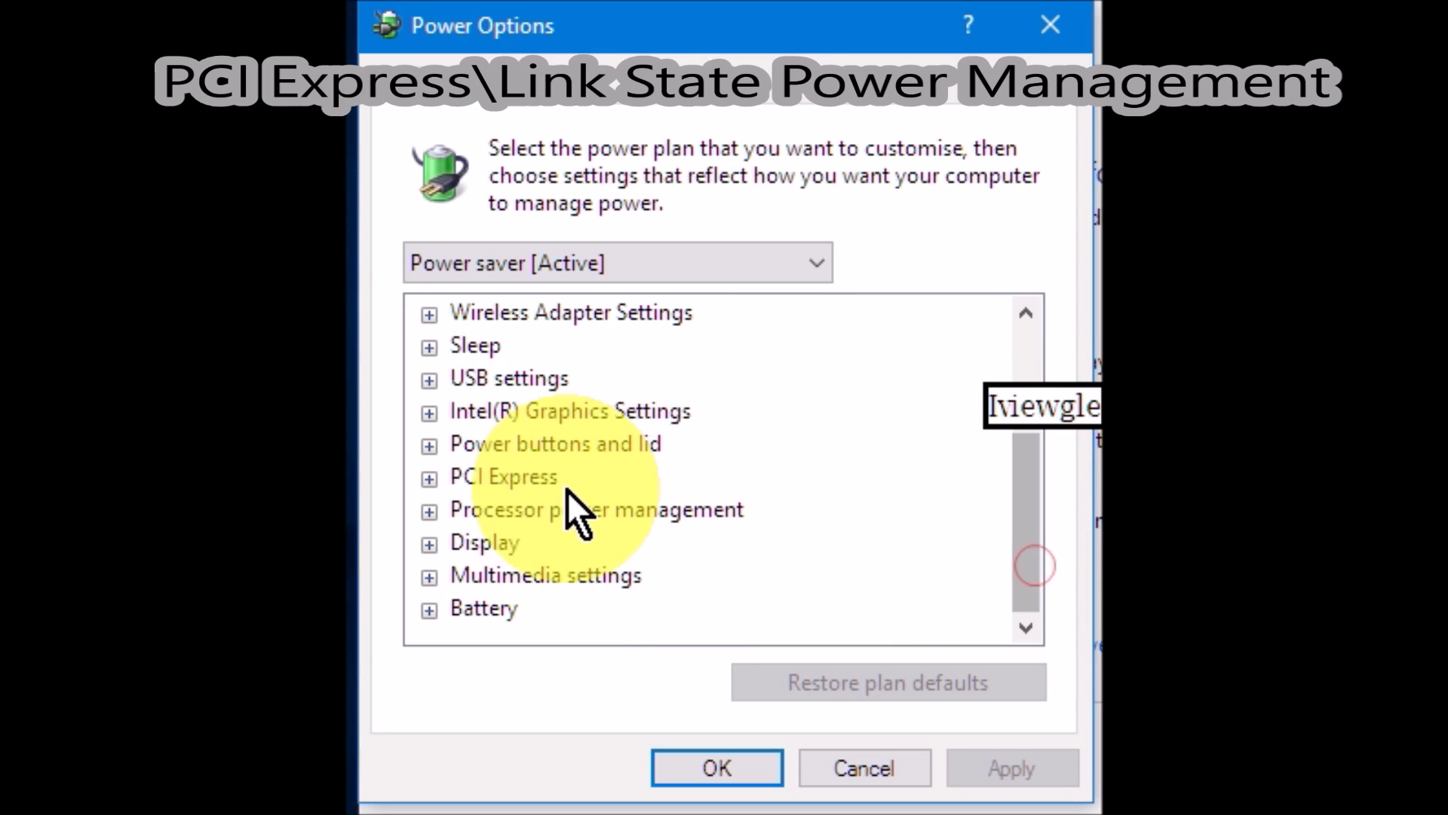
{"action": "left_click", "coordinate": [471, 478]}
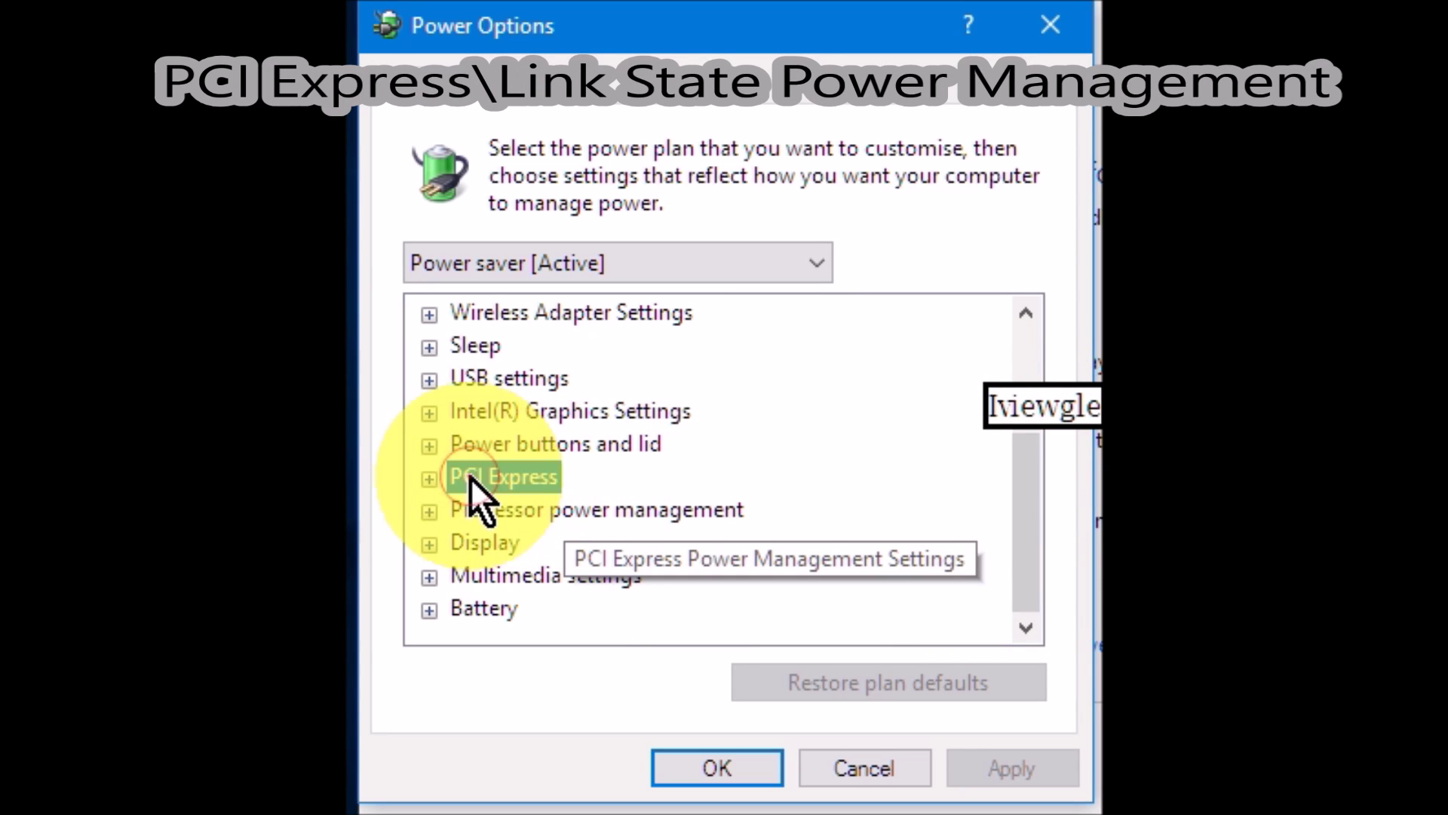
{"action": "left_click", "coordinate": [427, 480]}
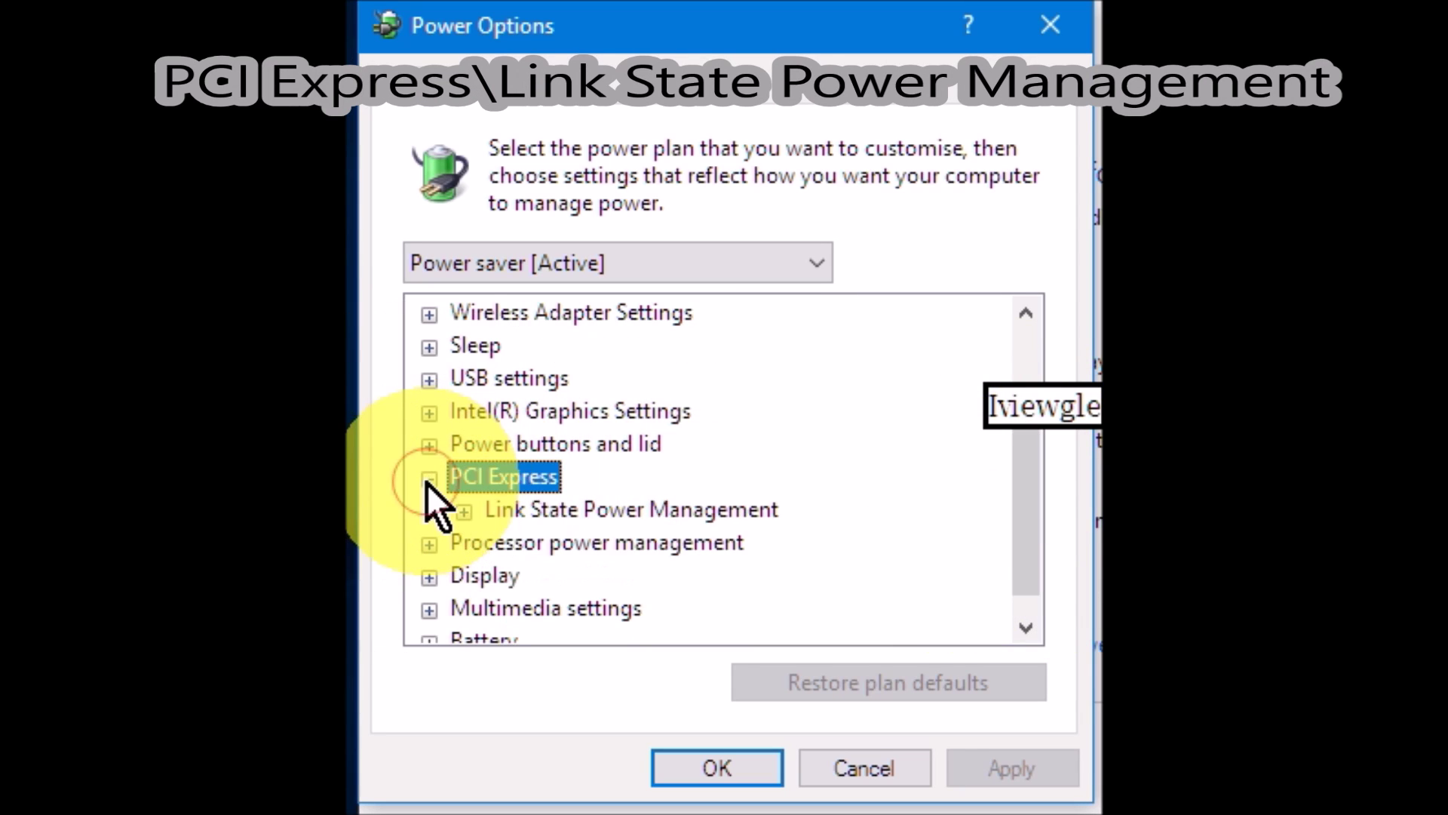
{"action": "left_click", "coordinate": [550, 514]}
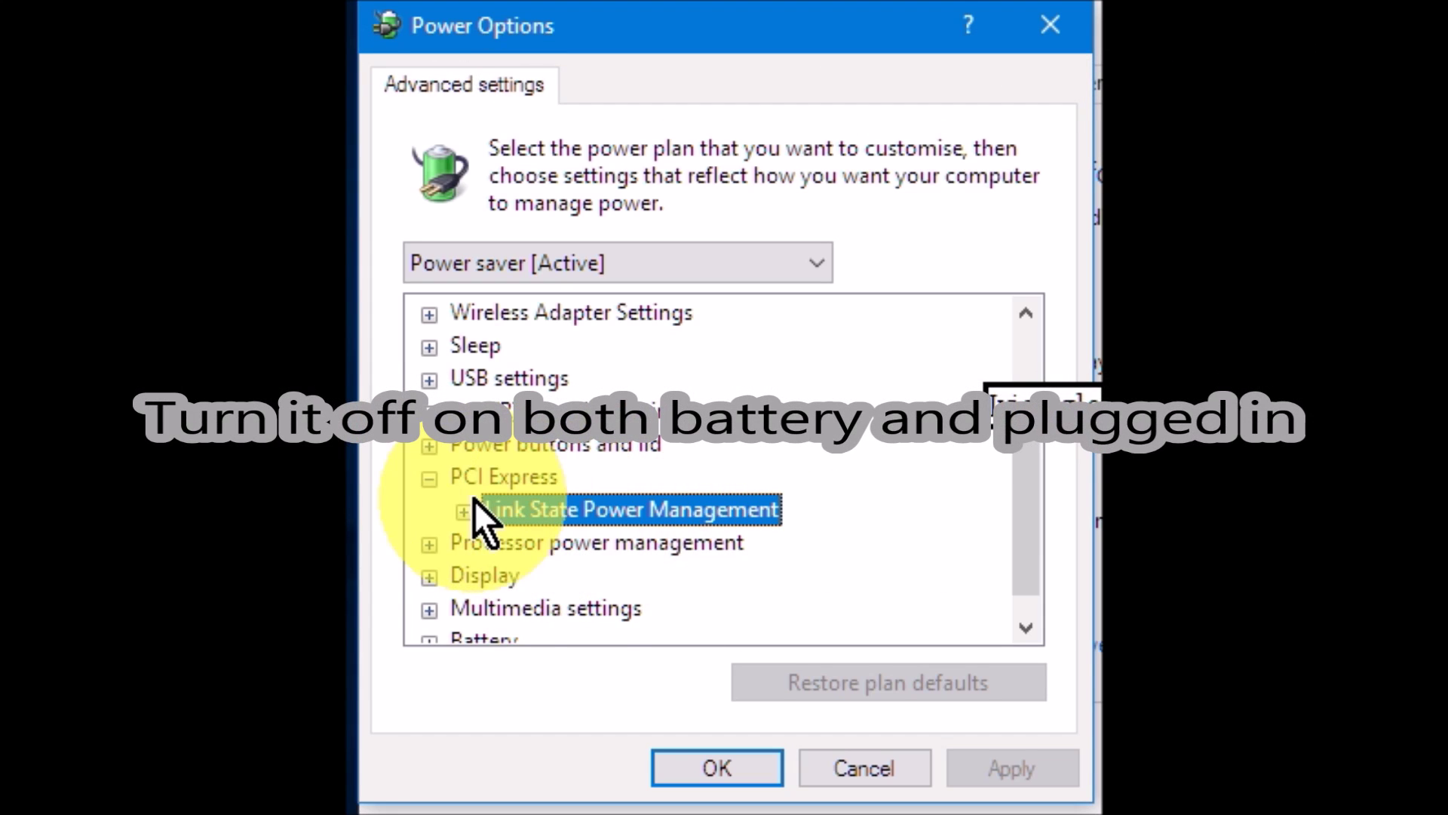
{"action": "left_click", "coordinate": [465, 513]}
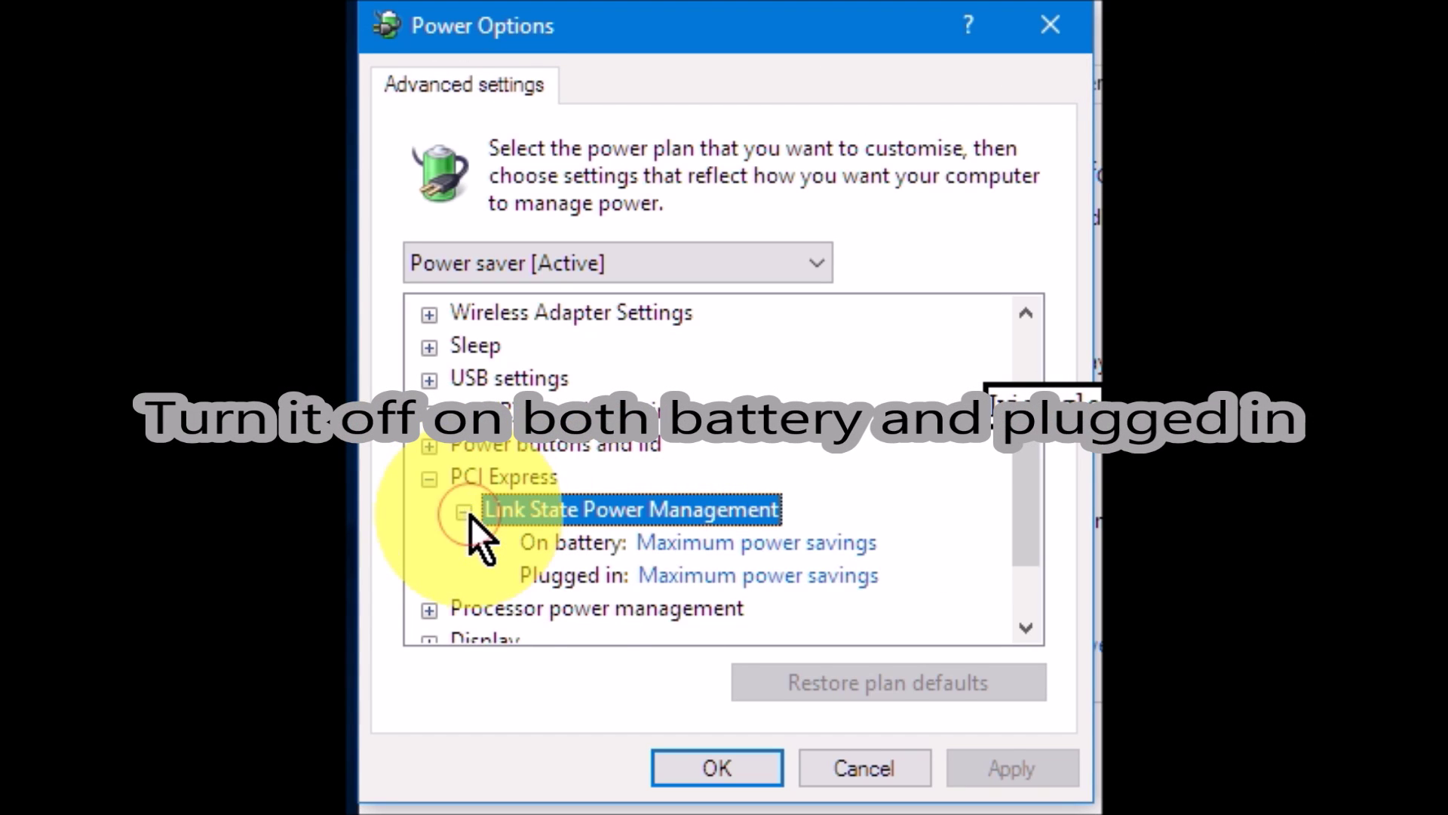
Step: Set Link State Power Management to Off for both On battery and Plugged in, and apply the change
{"action": "left_click", "coordinate": [850, 550]}
{"action": "left_click", "coordinate": [850, 550]}
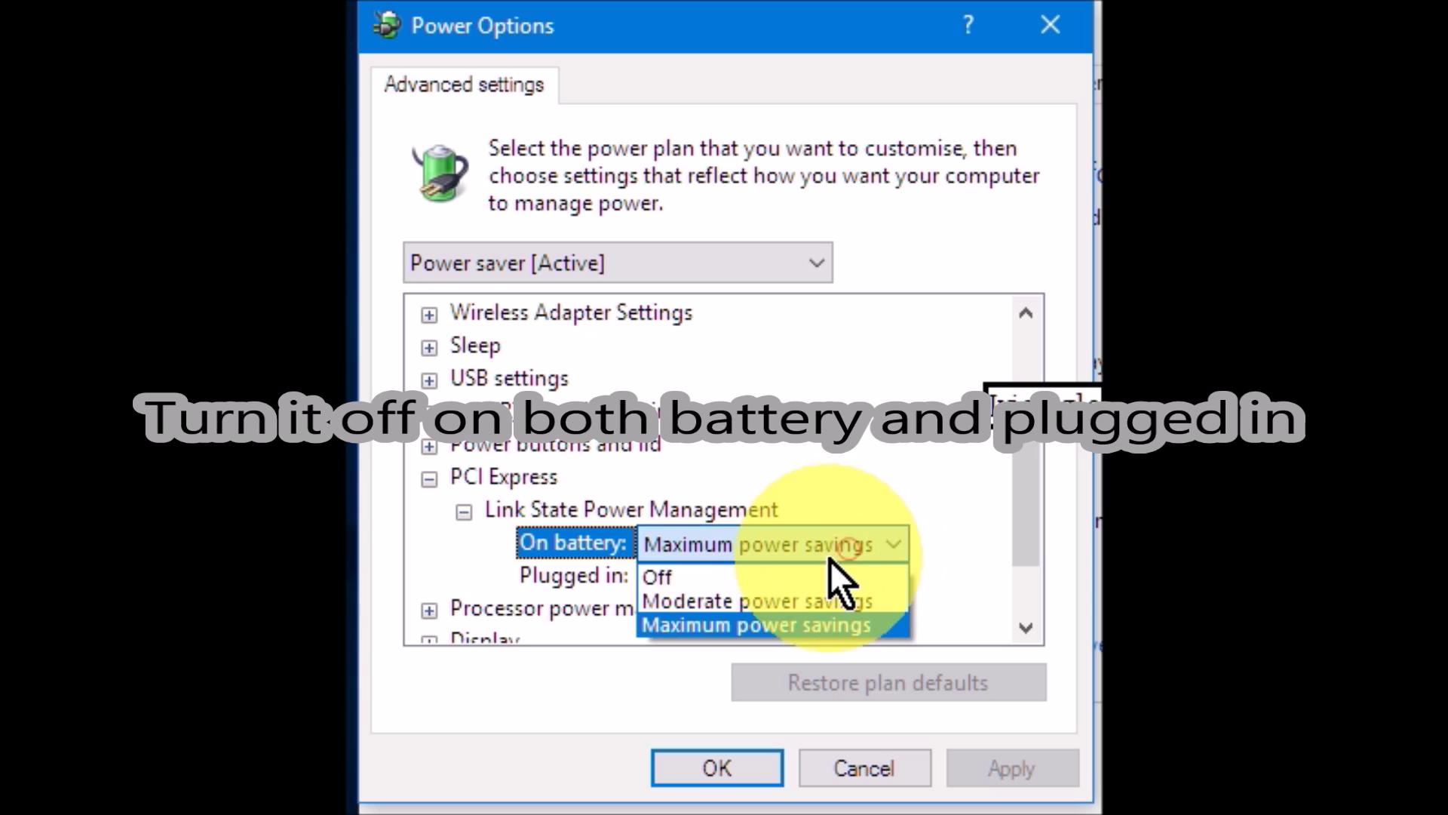
{"action": "left_click", "coordinate": [768, 573]}
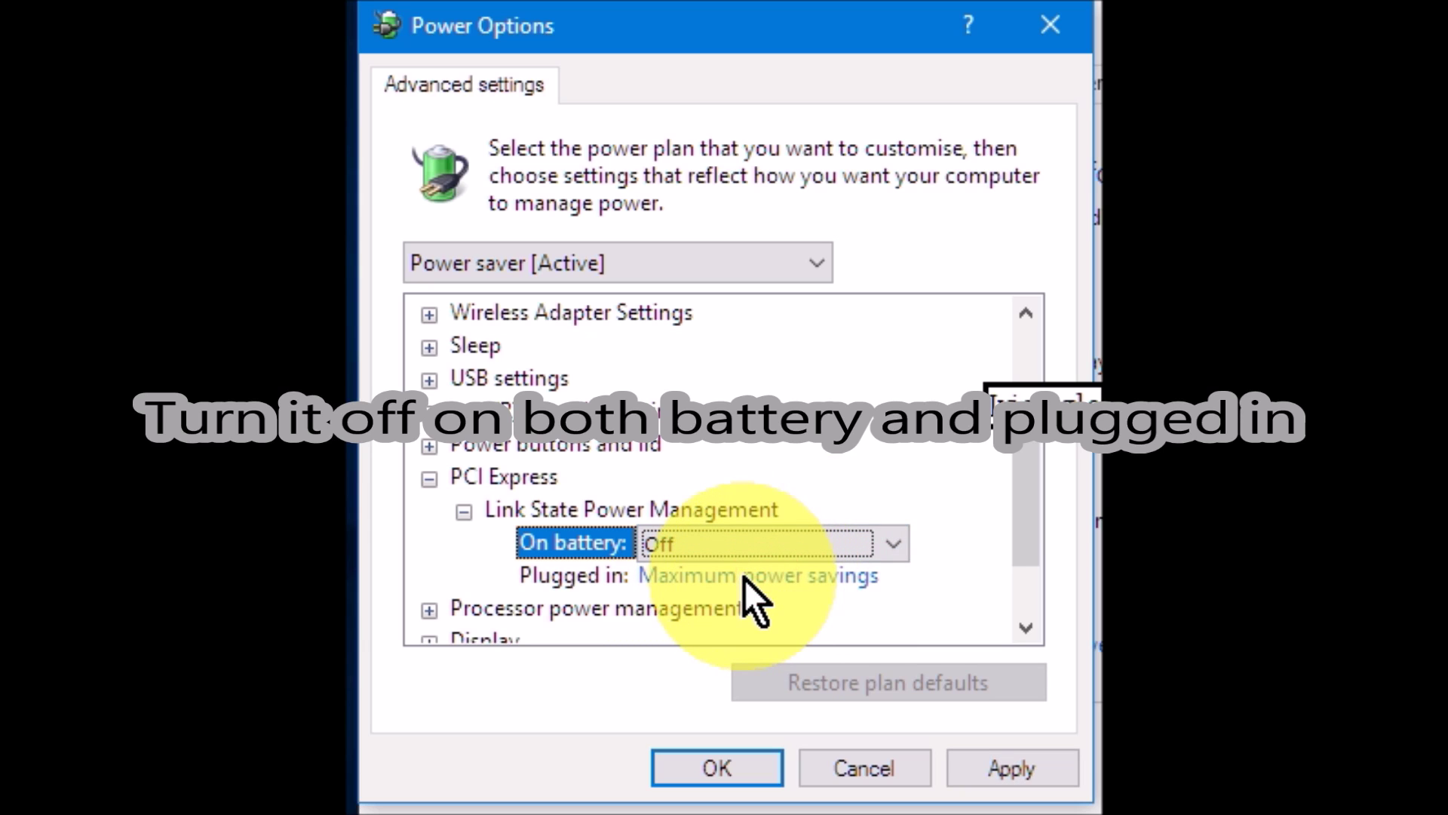
{"action": "left_click", "coordinate": [622, 573]}
{"action": "left_click", "coordinate": [753, 580]}
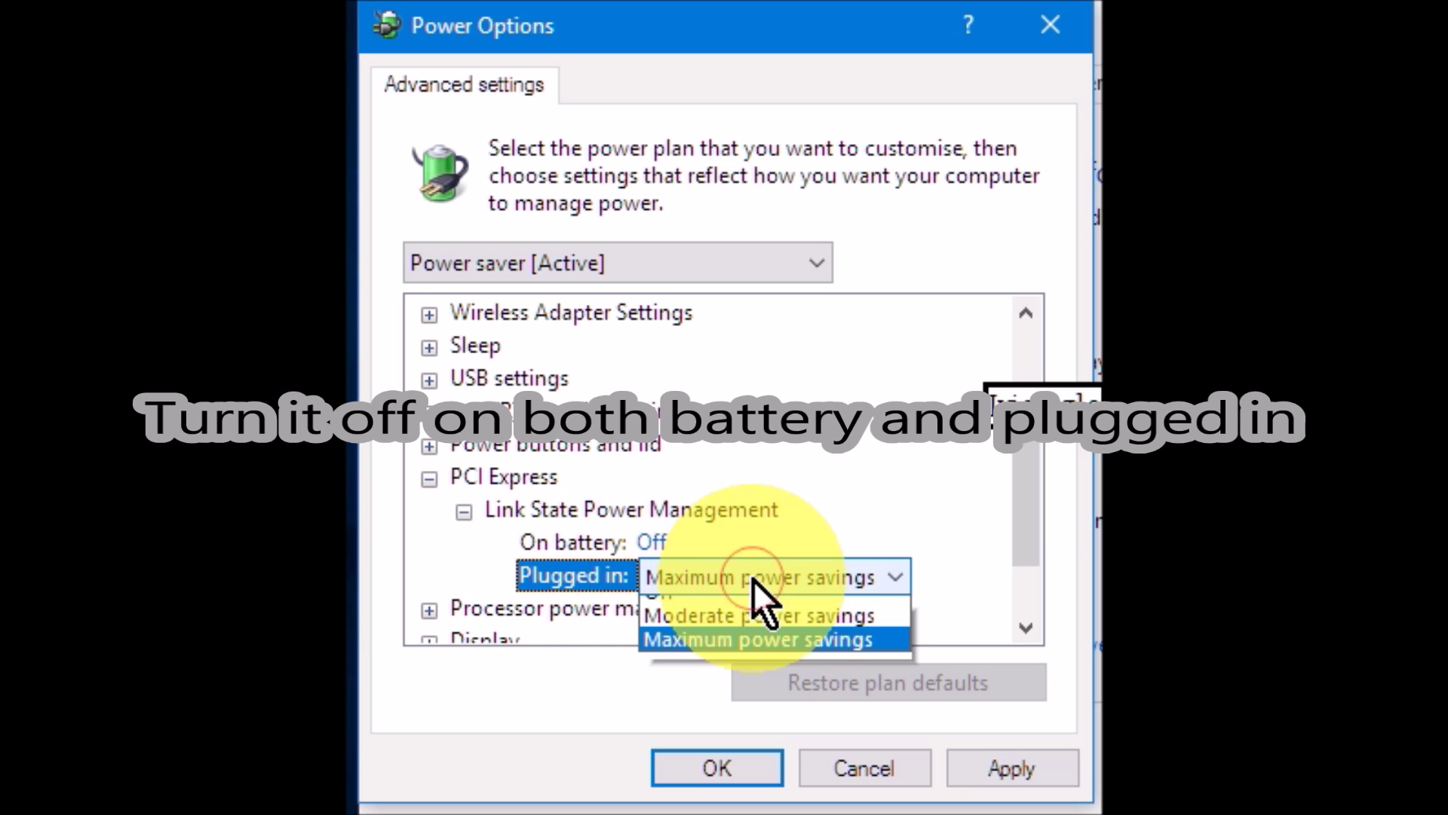
{"action": "left_click", "coordinate": [735, 605]}
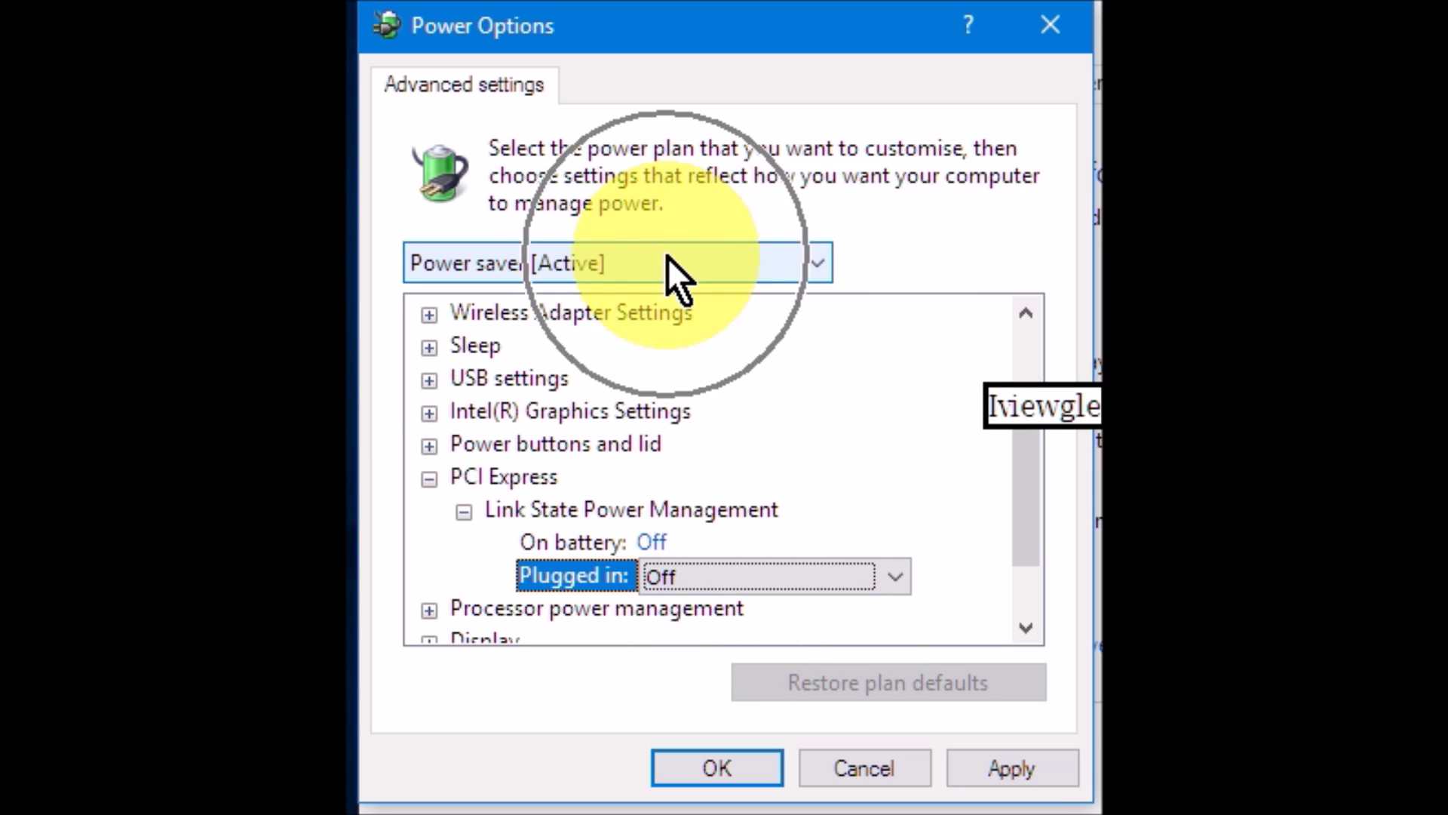
{"action": "left_click", "coordinate": [1026, 763]}
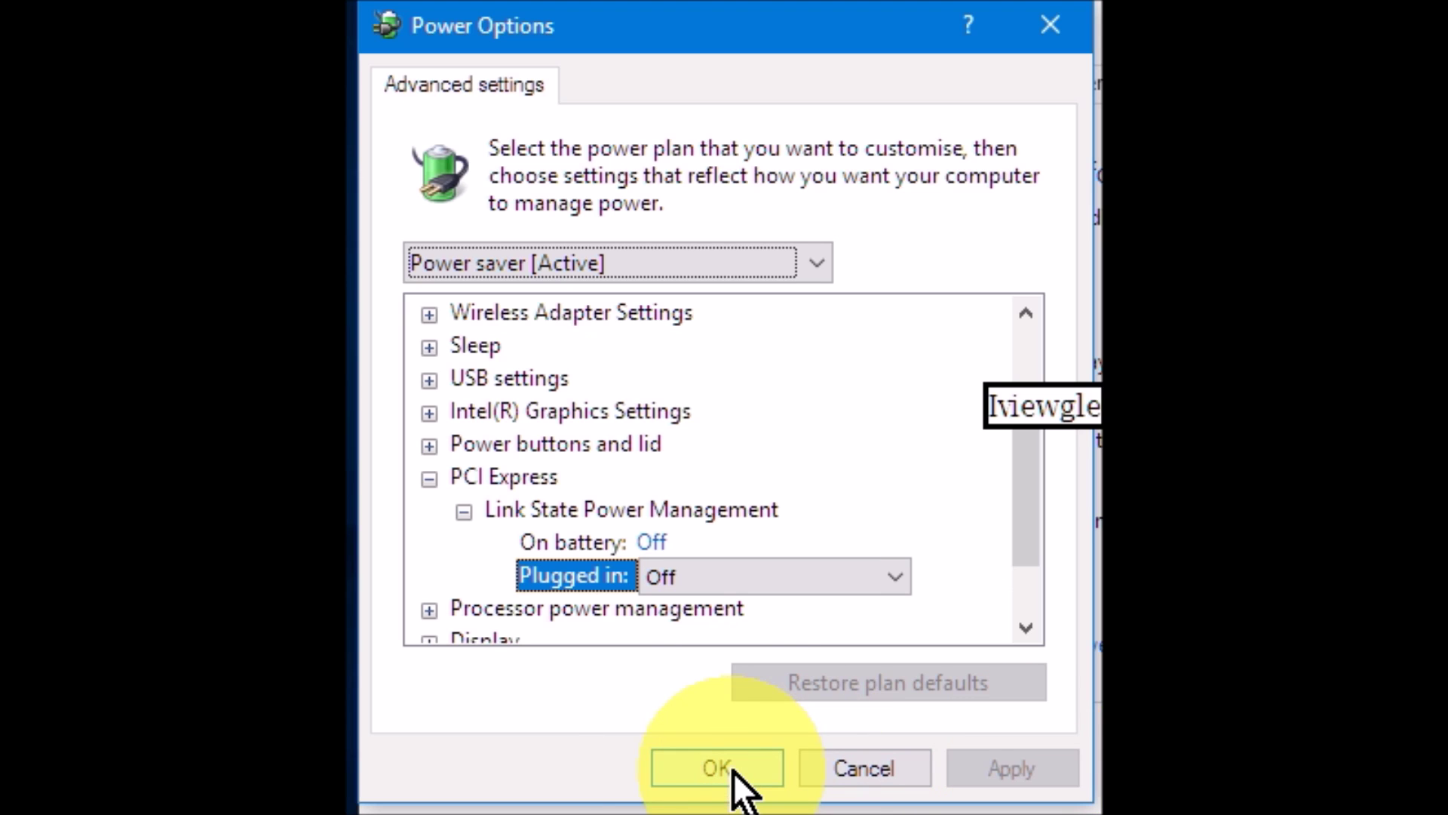
{"action": "left_click", "coordinate": [731, 771]}
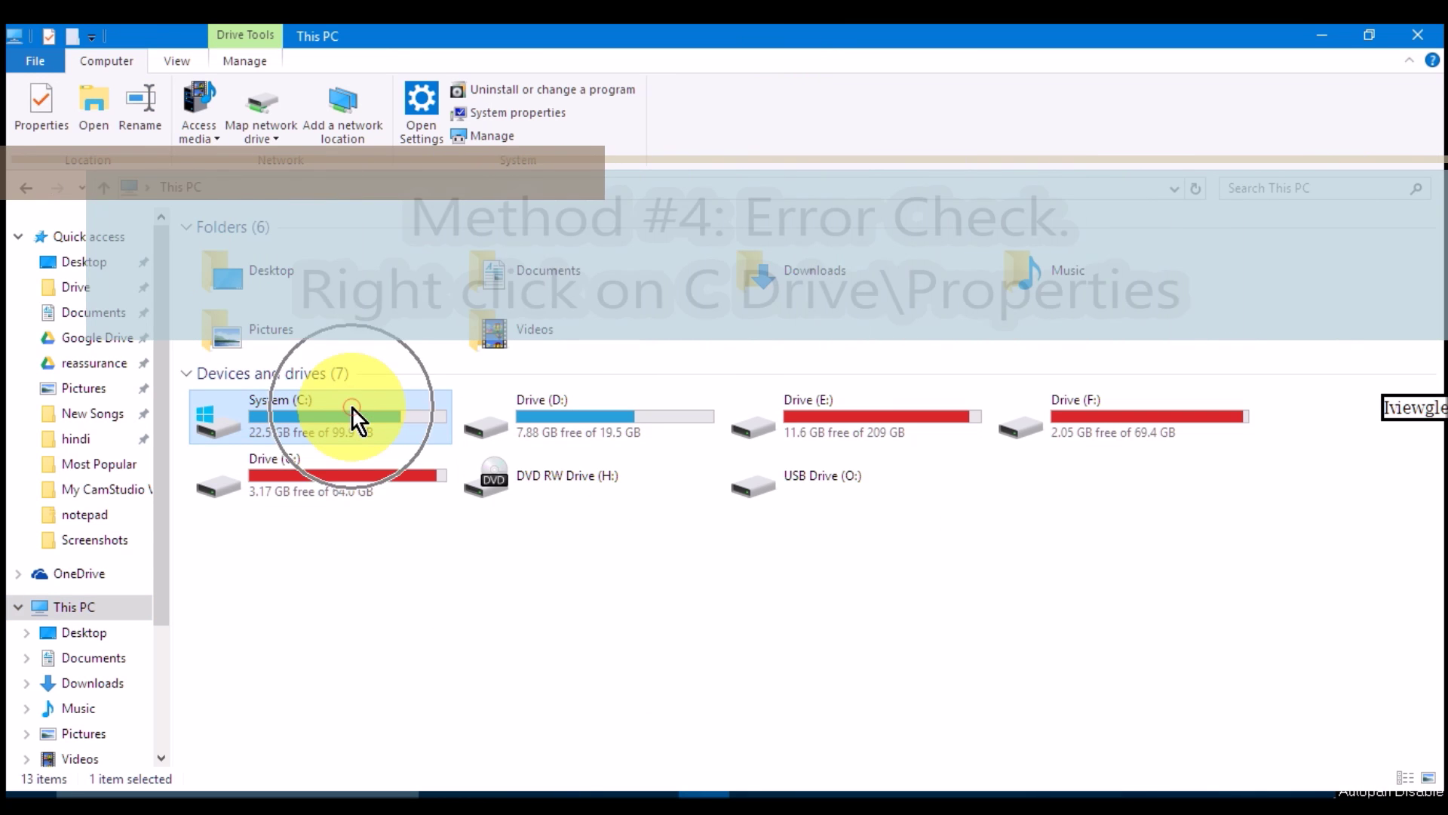
Step: Scan the System (C:) drive for file system errors from its properties and close the finished error check
{"action": "right_click", "coordinate": [353, 409]}
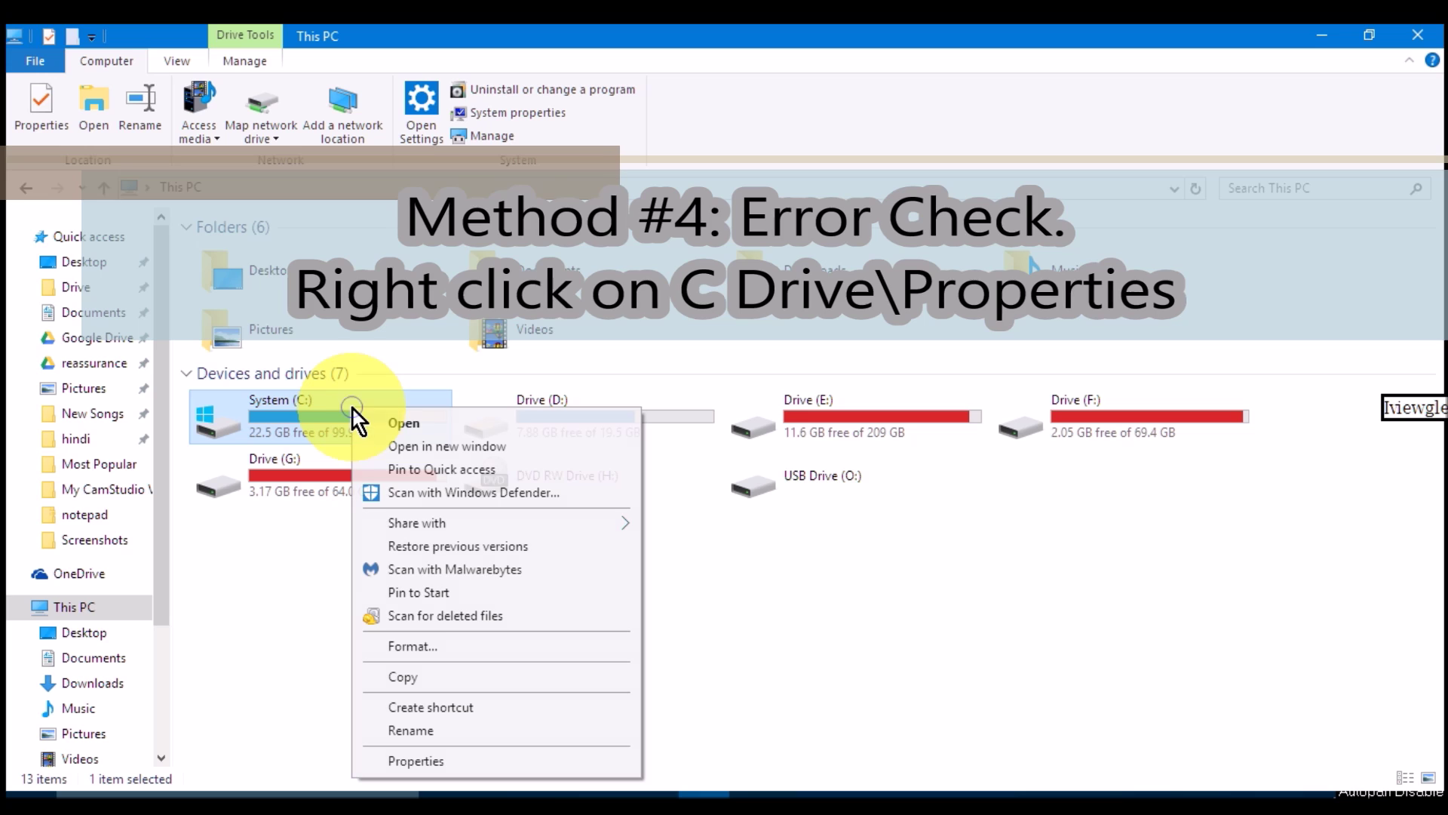
{"action": "left_click", "coordinate": [521, 766]}
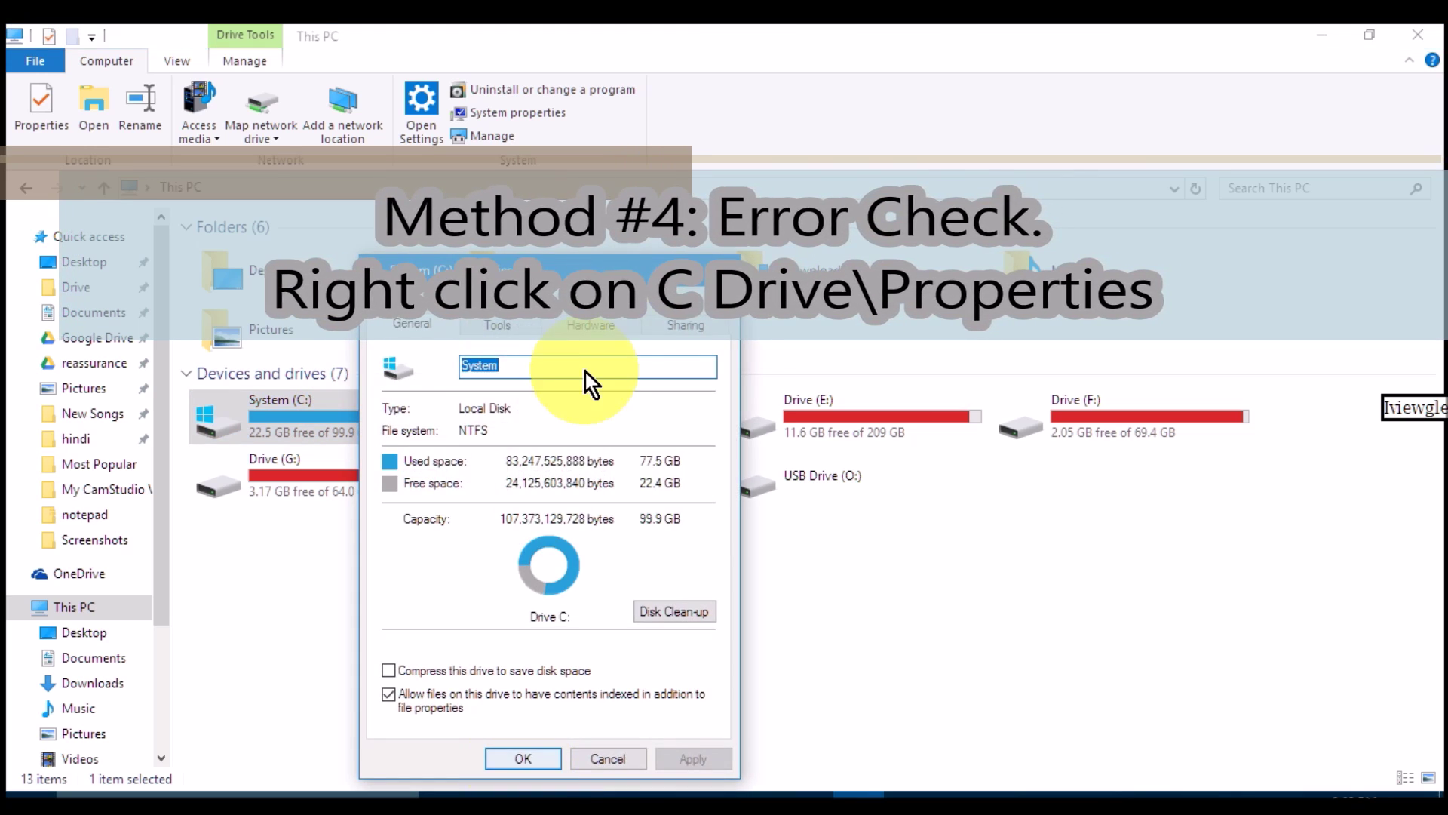
{"action": "left_click", "coordinate": [488, 324]}
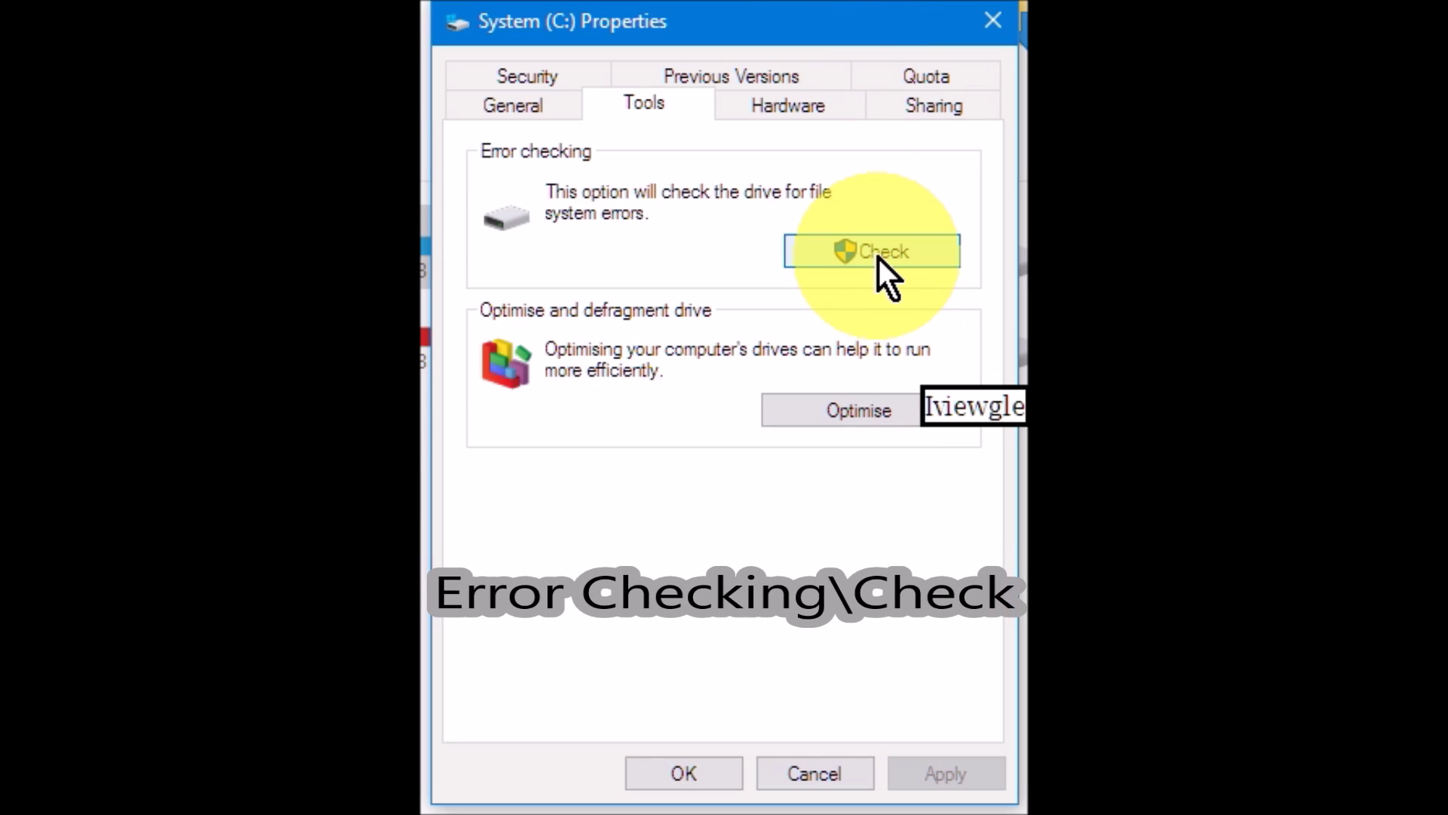
{"action": "left_click", "coordinate": [879, 255]}
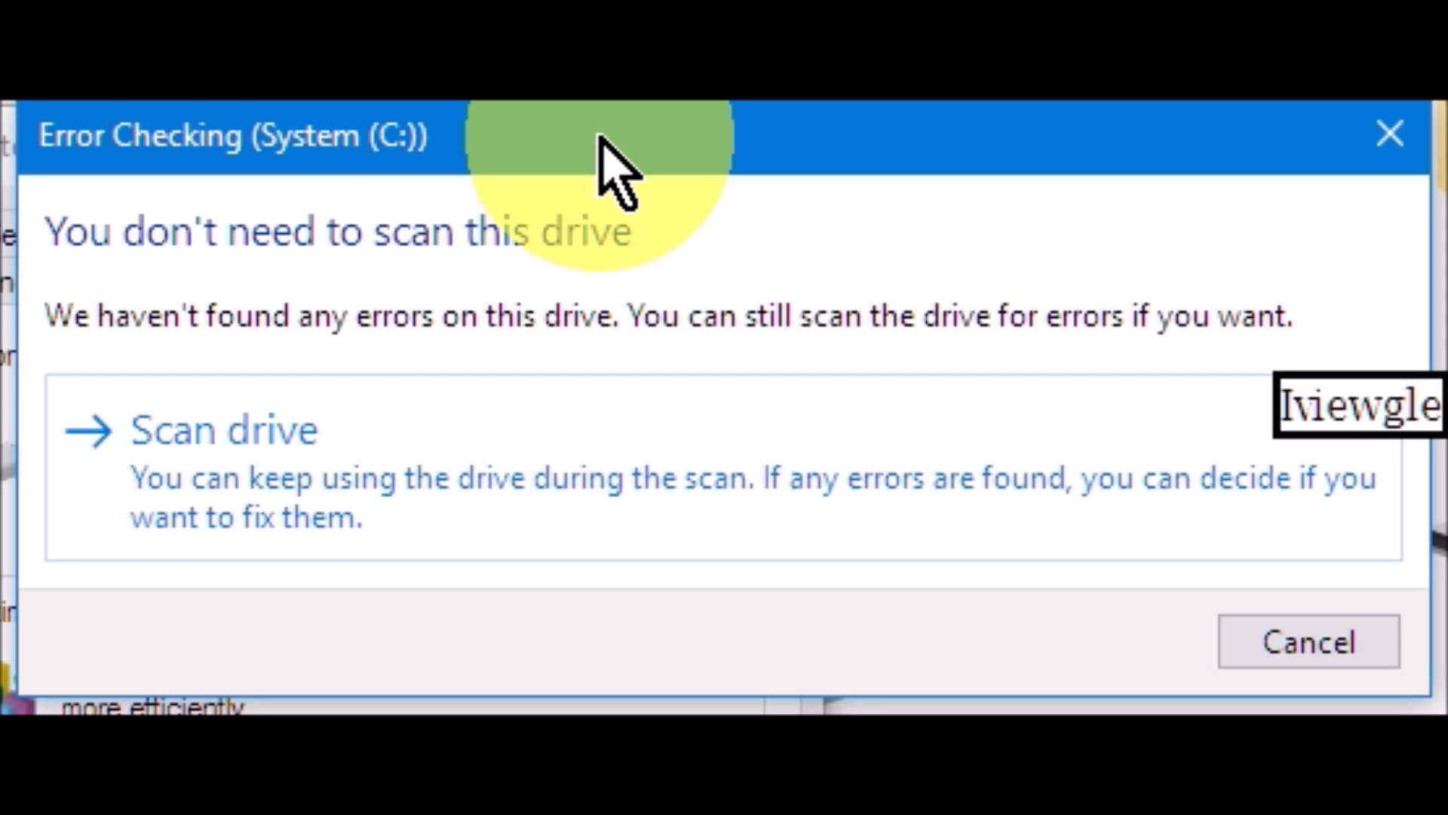
{"action": "left_click", "coordinate": [483, 489]}
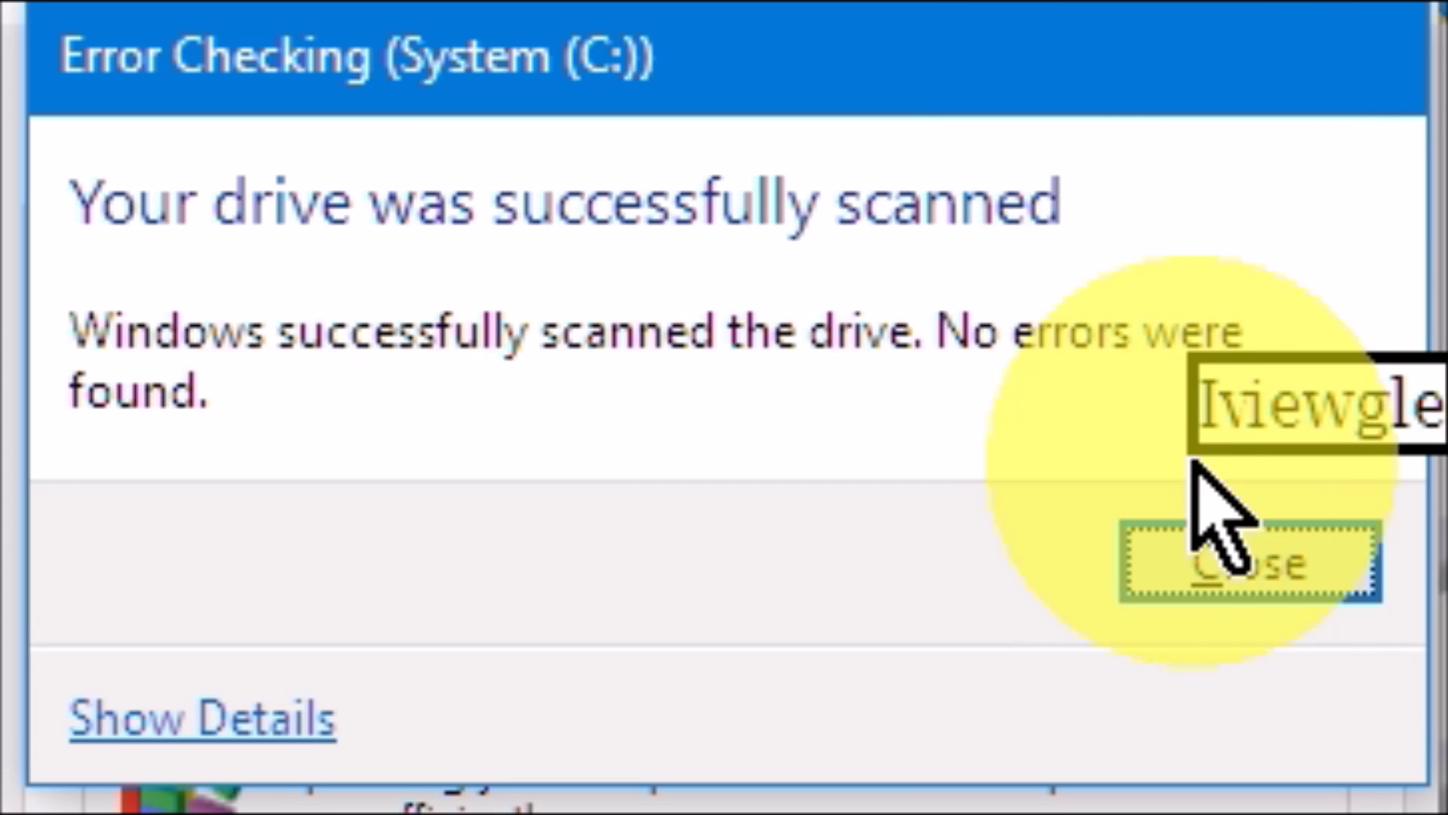
{"action": "left_click", "coordinate": [1224, 577]}
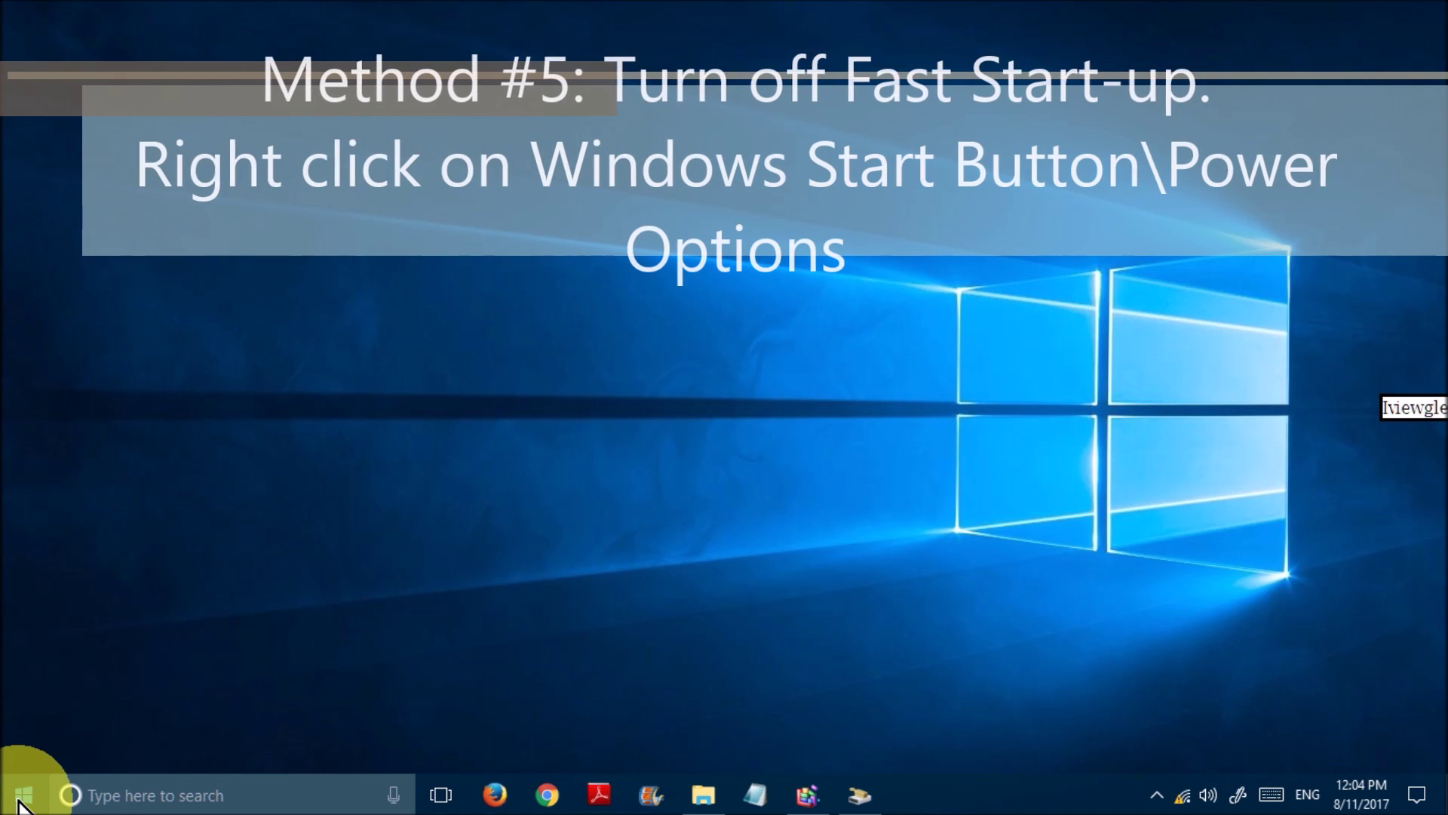
Step: Open the power button settings from Power Options and unlock the settings that are currently unavailable
{"action": "right_click", "coordinate": [19, 800]}
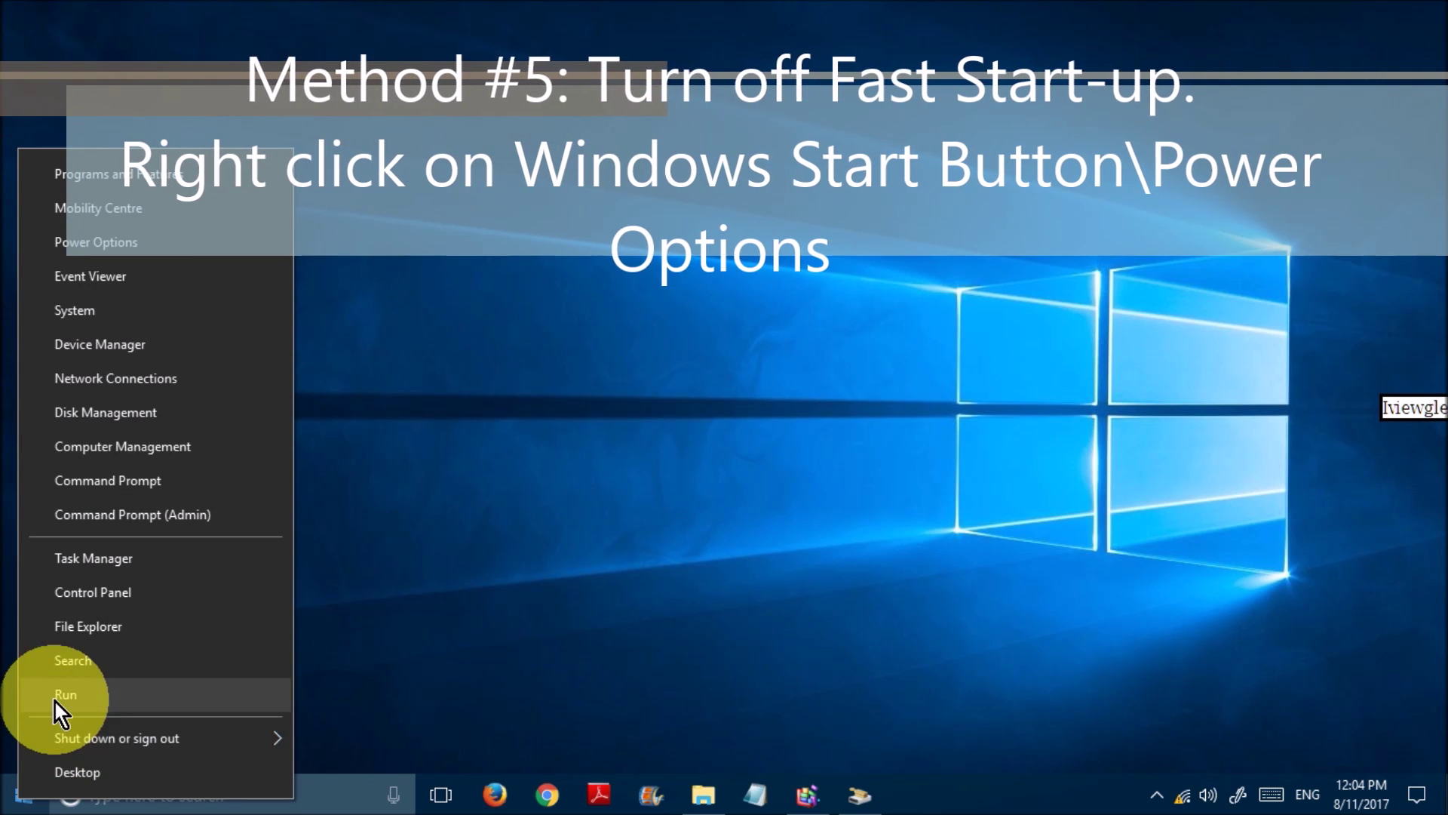
{"action": "left_click", "coordinate": [183, 236]}
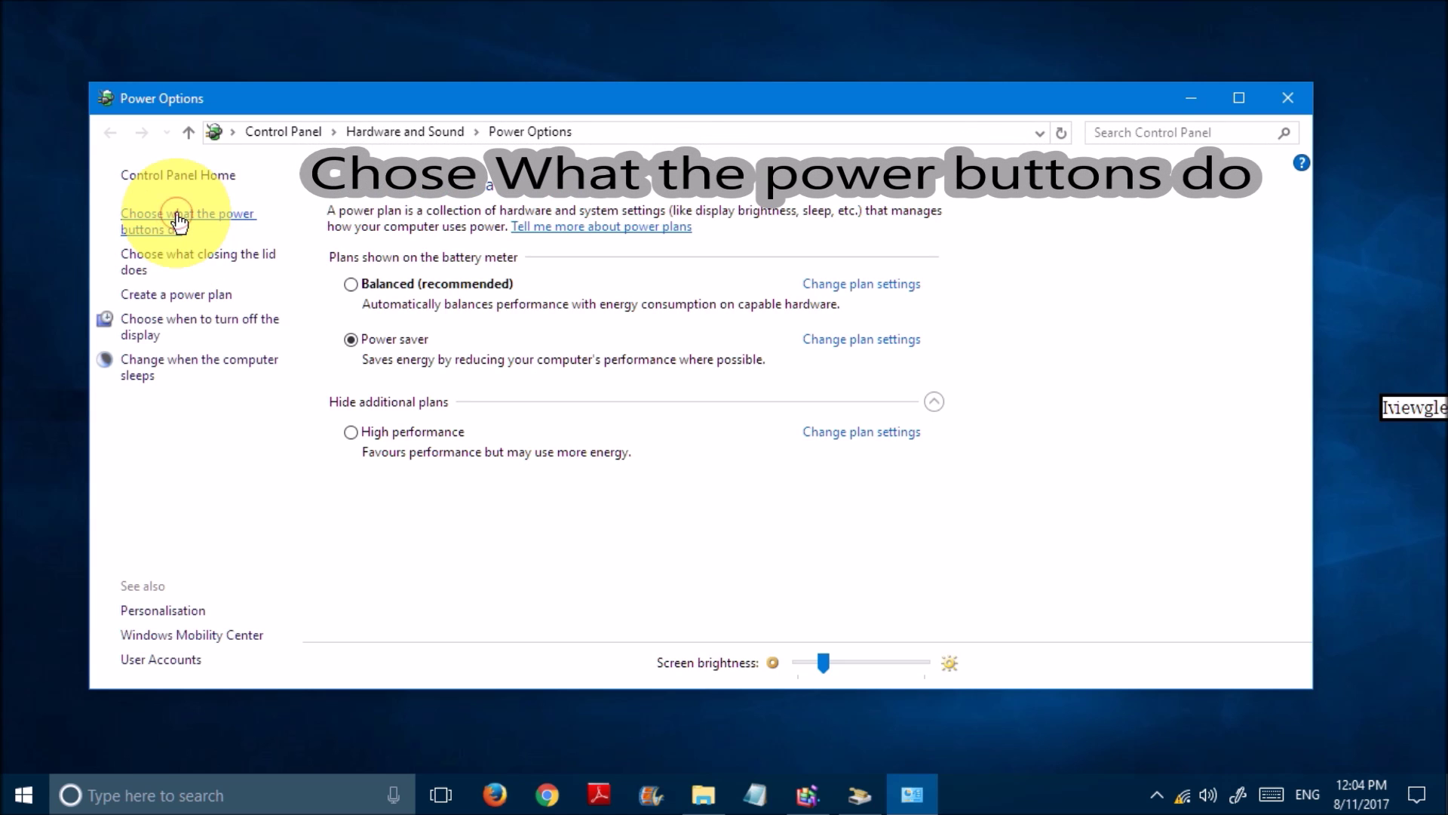
{"action": "left_click", "coordinate": [179, 221]}
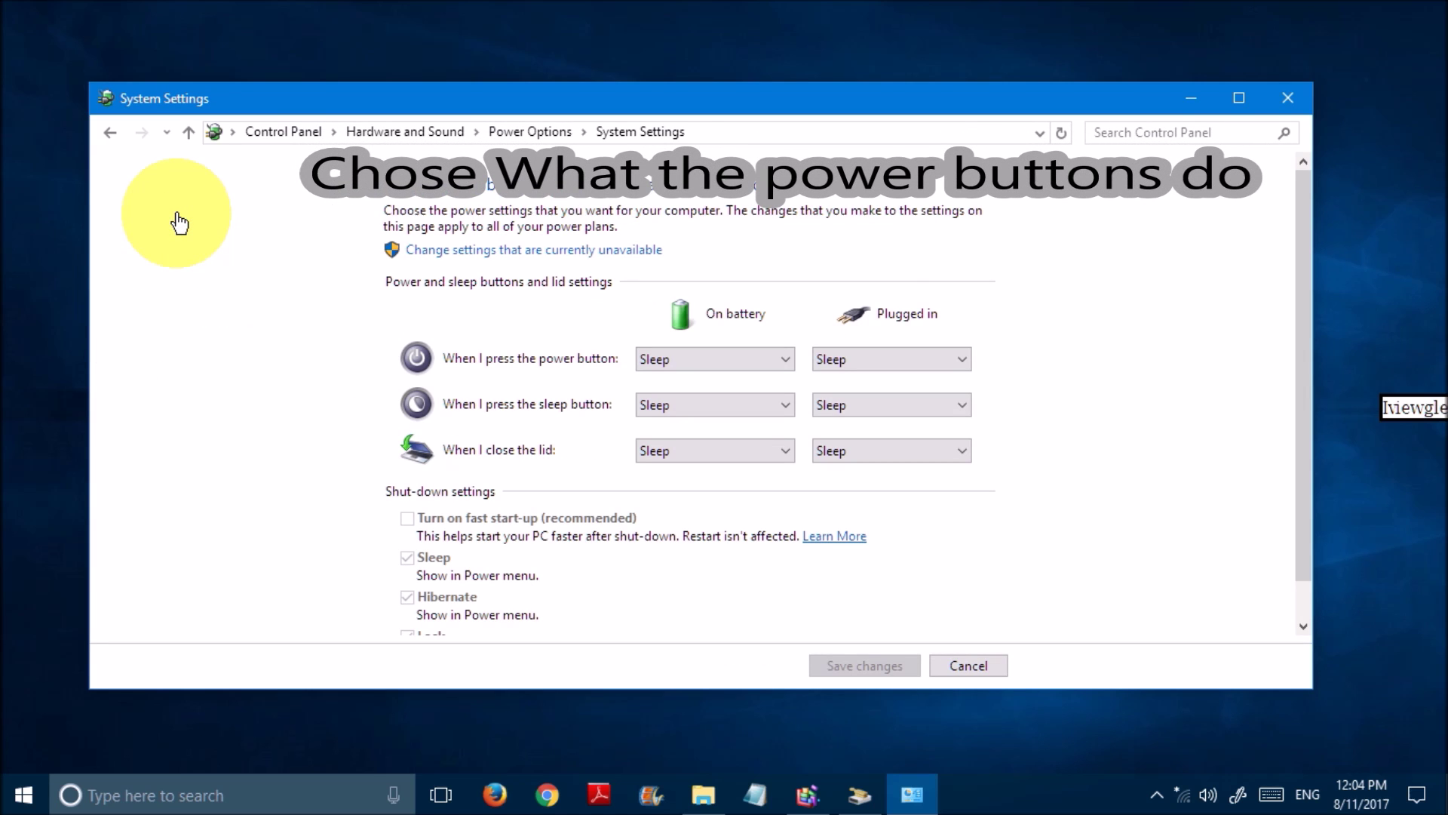
{"action": "left_click", "coordinate": [575, 251]}
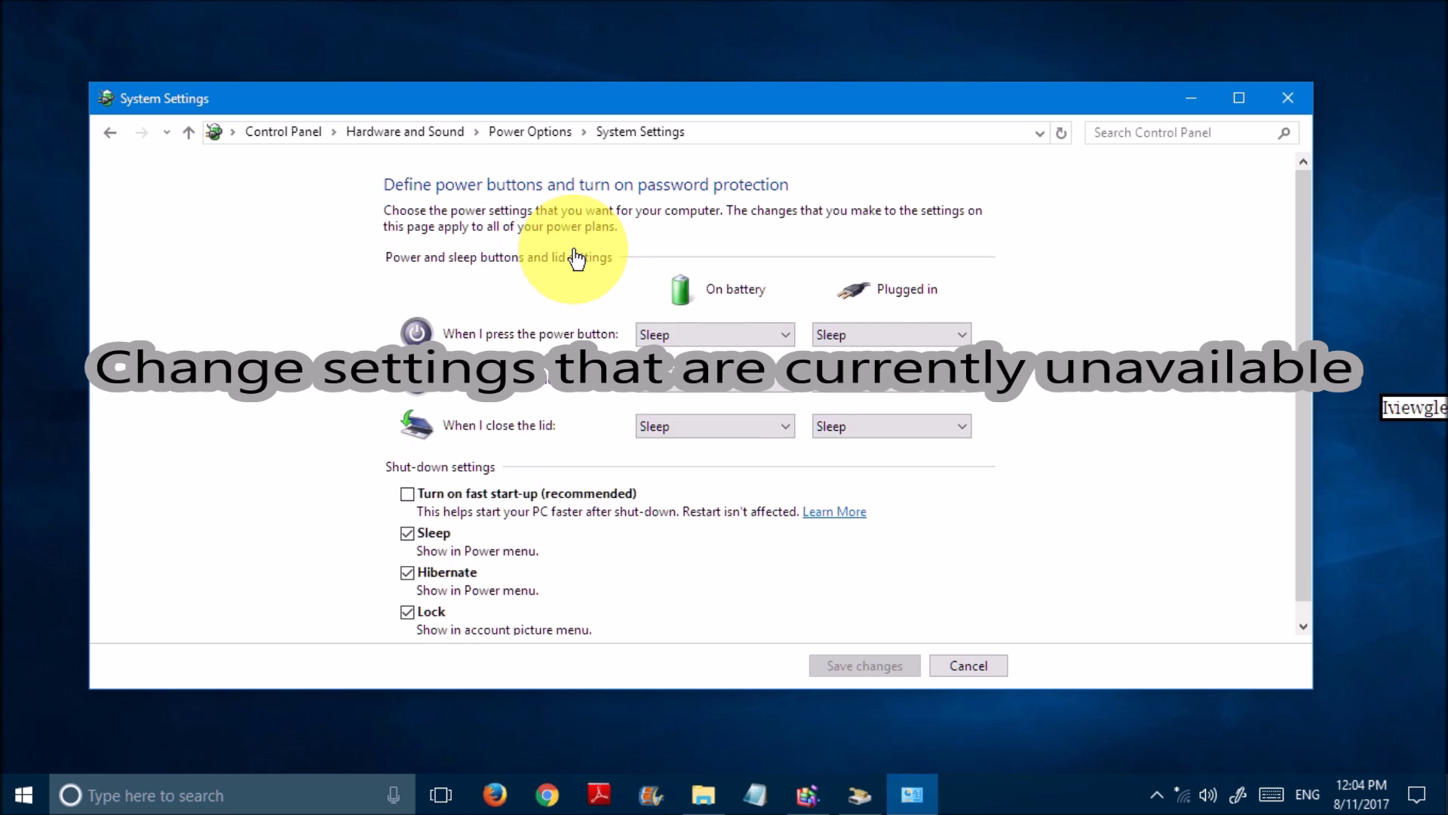
Step: Turn off fast start-up in the shut-down settings and save the changes
{"action": "left_click", "coordinate": [406, 497]}
{"action": "left_click", "coordinate": [408, 494]}
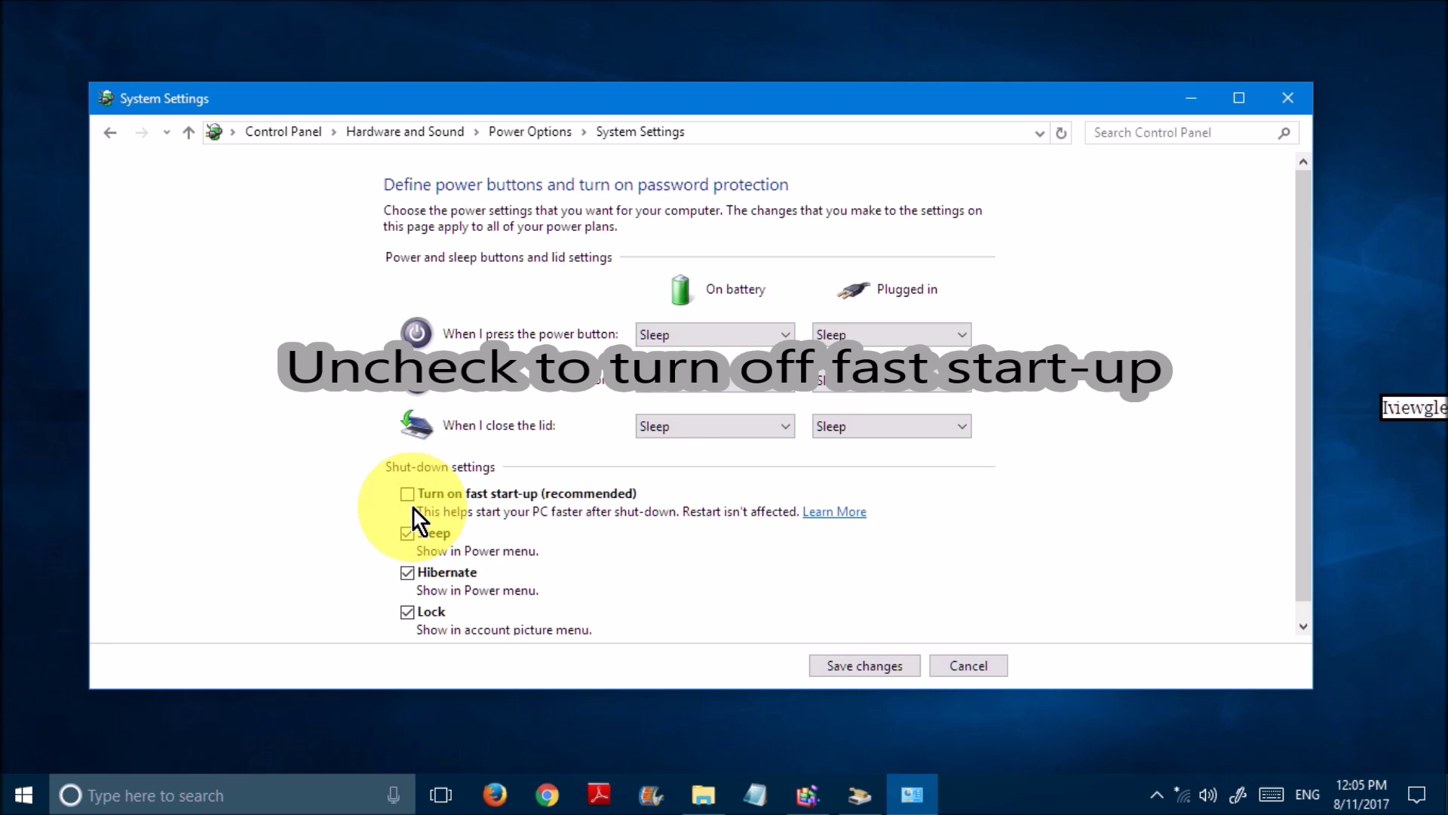
{"action": "left_click", "coordinate": [899, 675]}
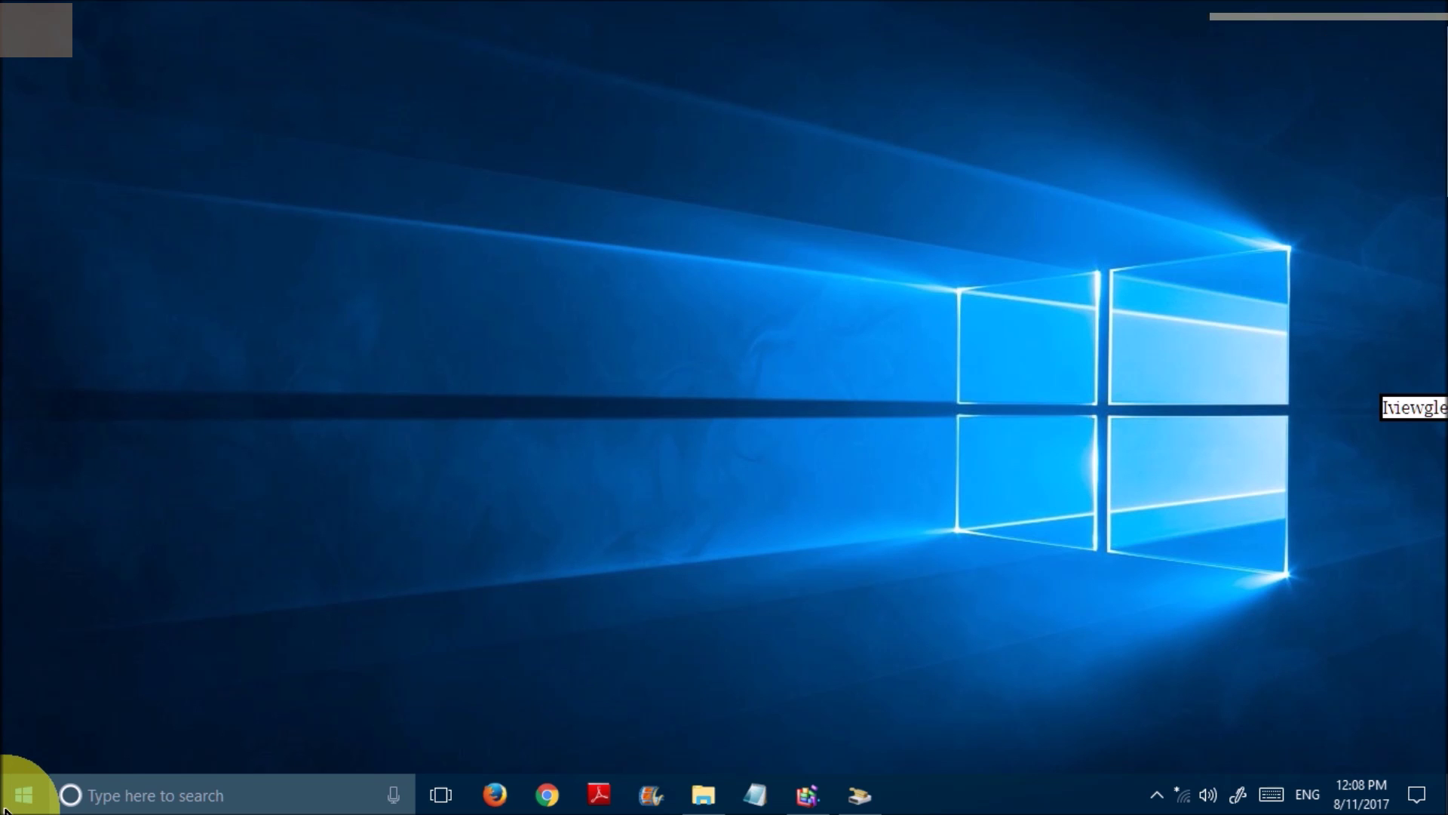
Step: Open Device Manager and select the Intel(R) HD Graphics 3000 adapter under Display adapters
{"action": "left_click", "coordinate": [30, 798]}
{"action": "right_click", "coordinate": [32, 801]}
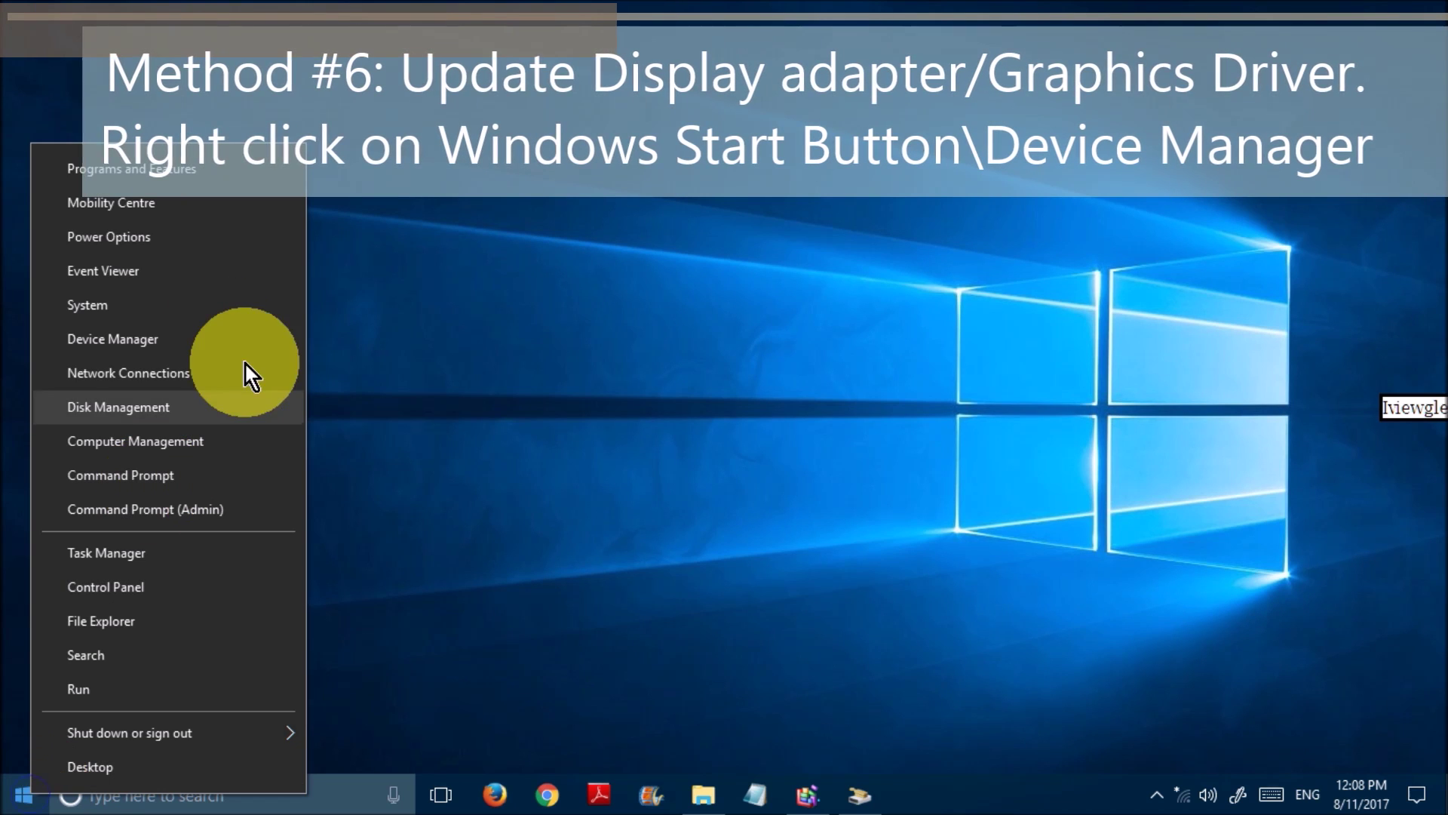
{"action": "left_click", "coordinate": [221, 339]}
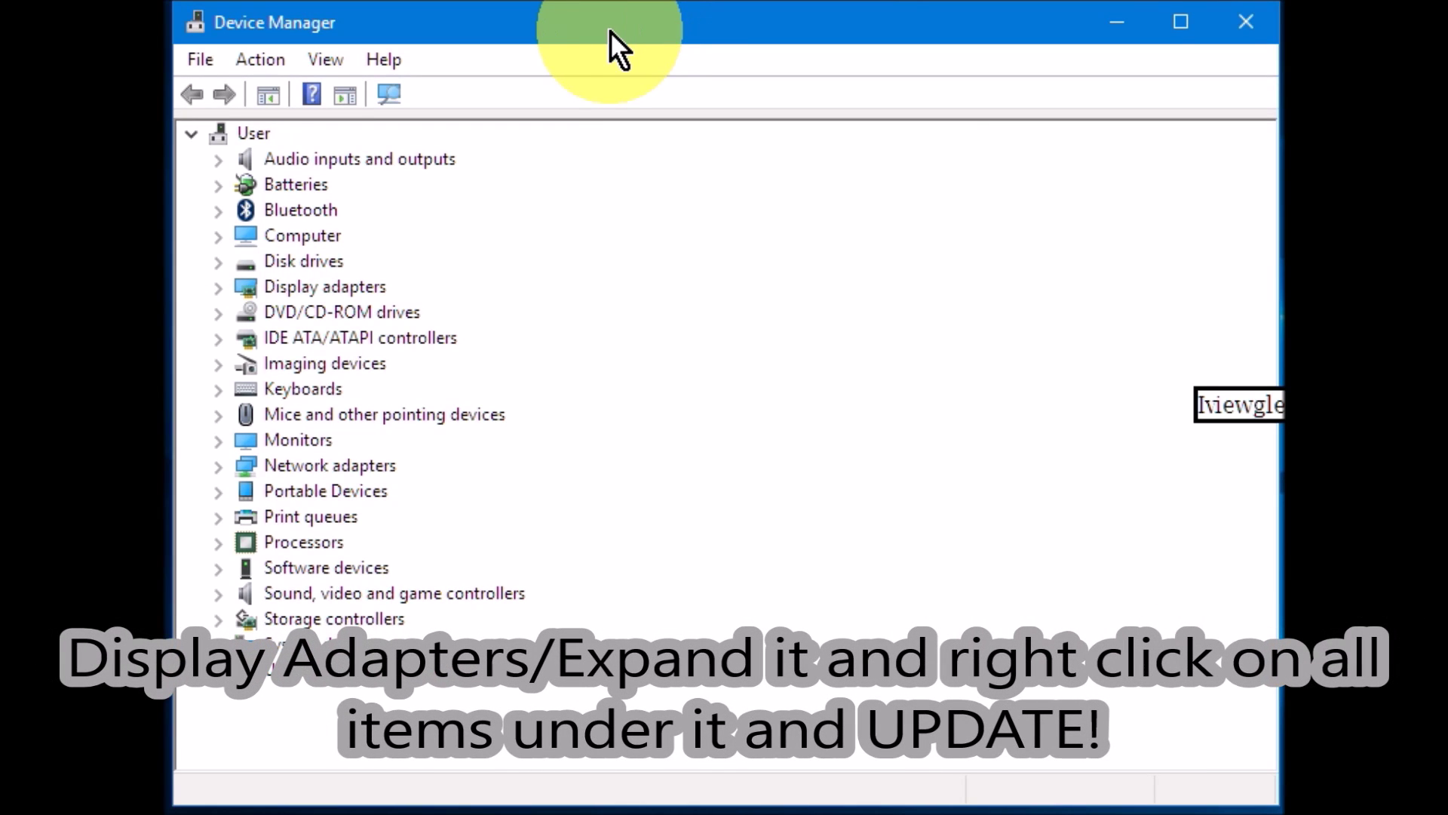
{"action": "left_click", "coordinate": [339, 286]}
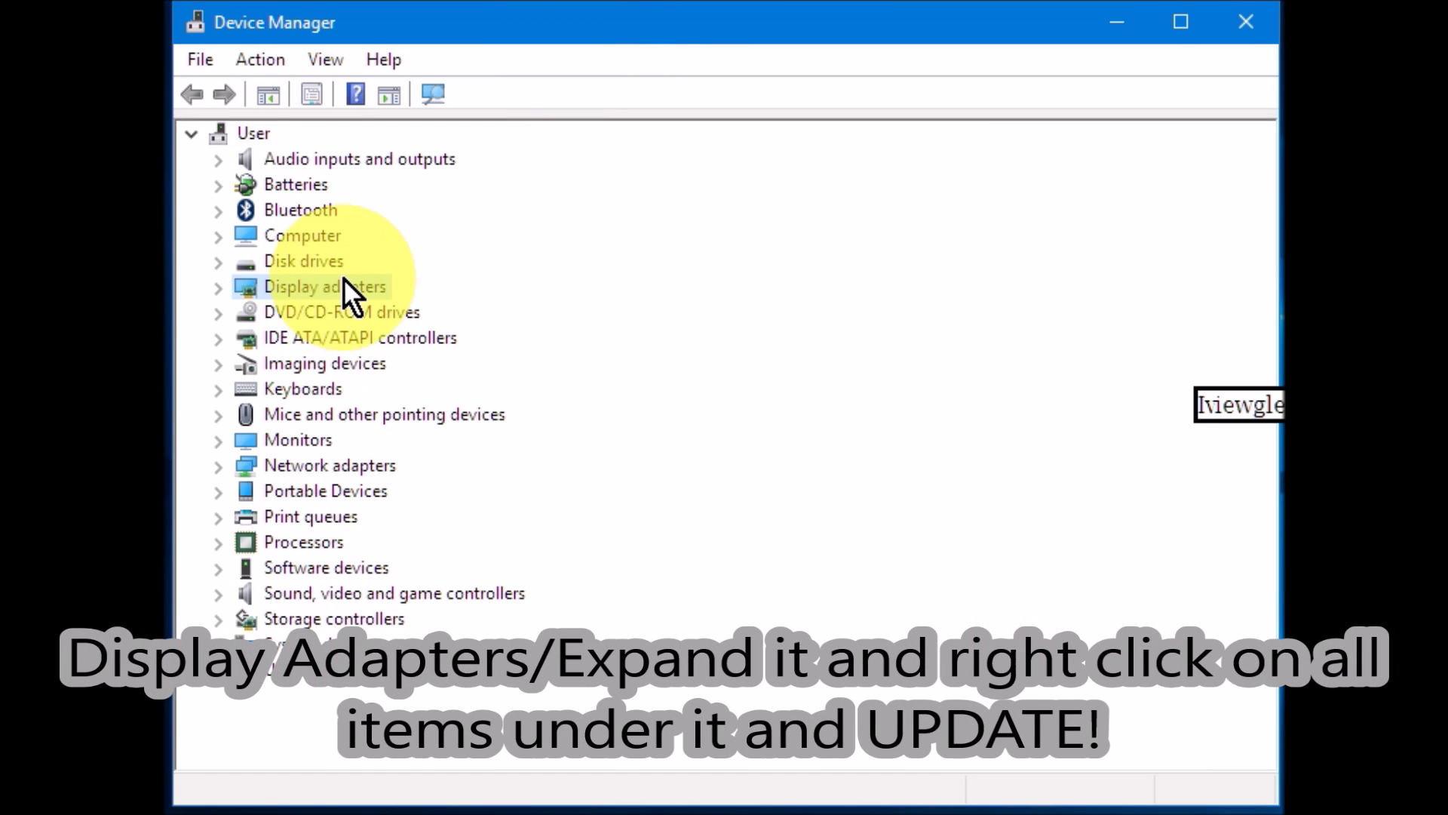
{"action": "double_click", "coordinate": [365, 285]}
{"action": "left_click", "coordinate": [418, 320]}
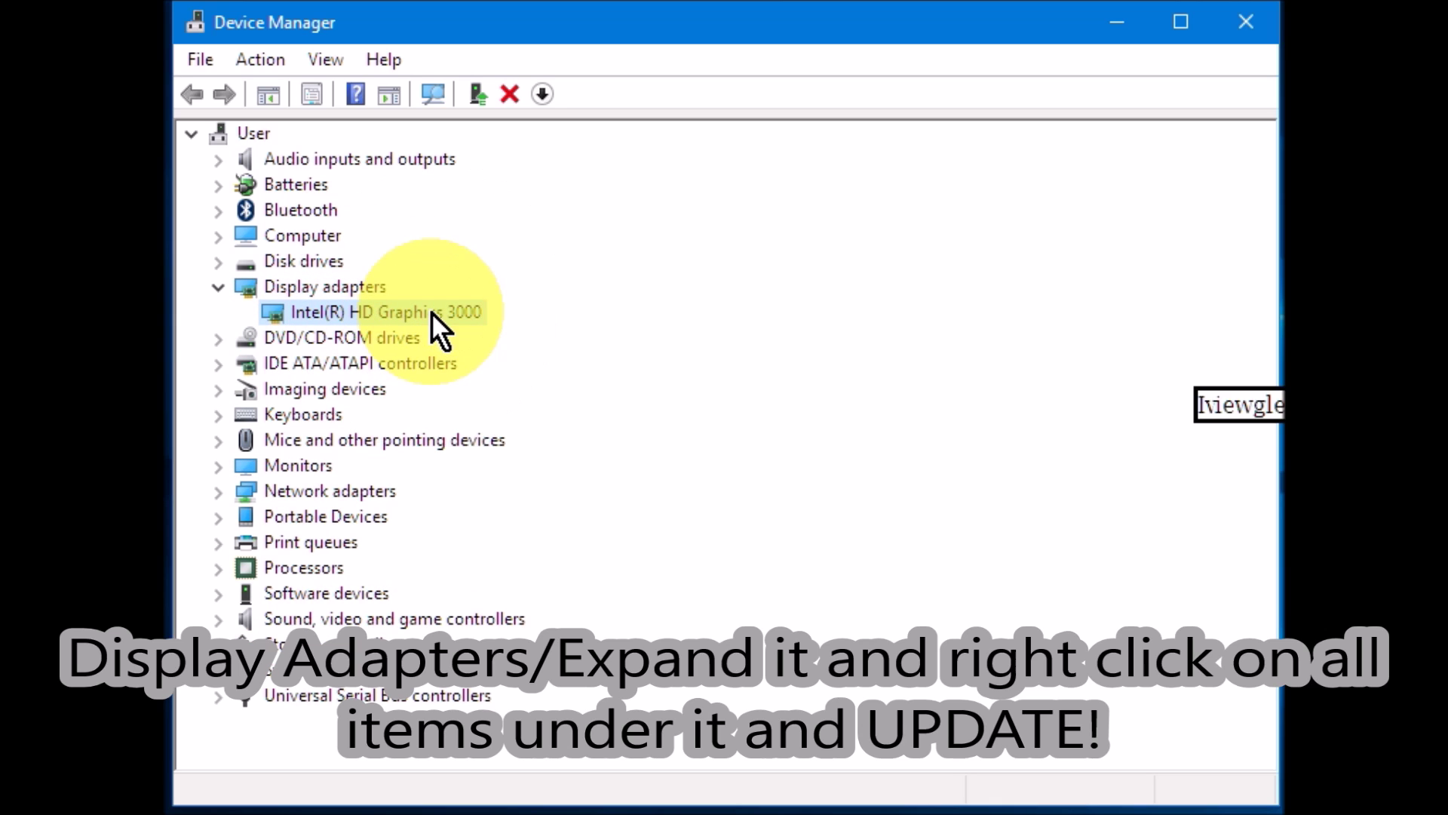
Step: Update the Intel(R) HD Graphics 3000 driver manually to version 9.17.10.4459 from the drivers available on the computer
{"action": "right_click", "coordinate": [432, 312]}
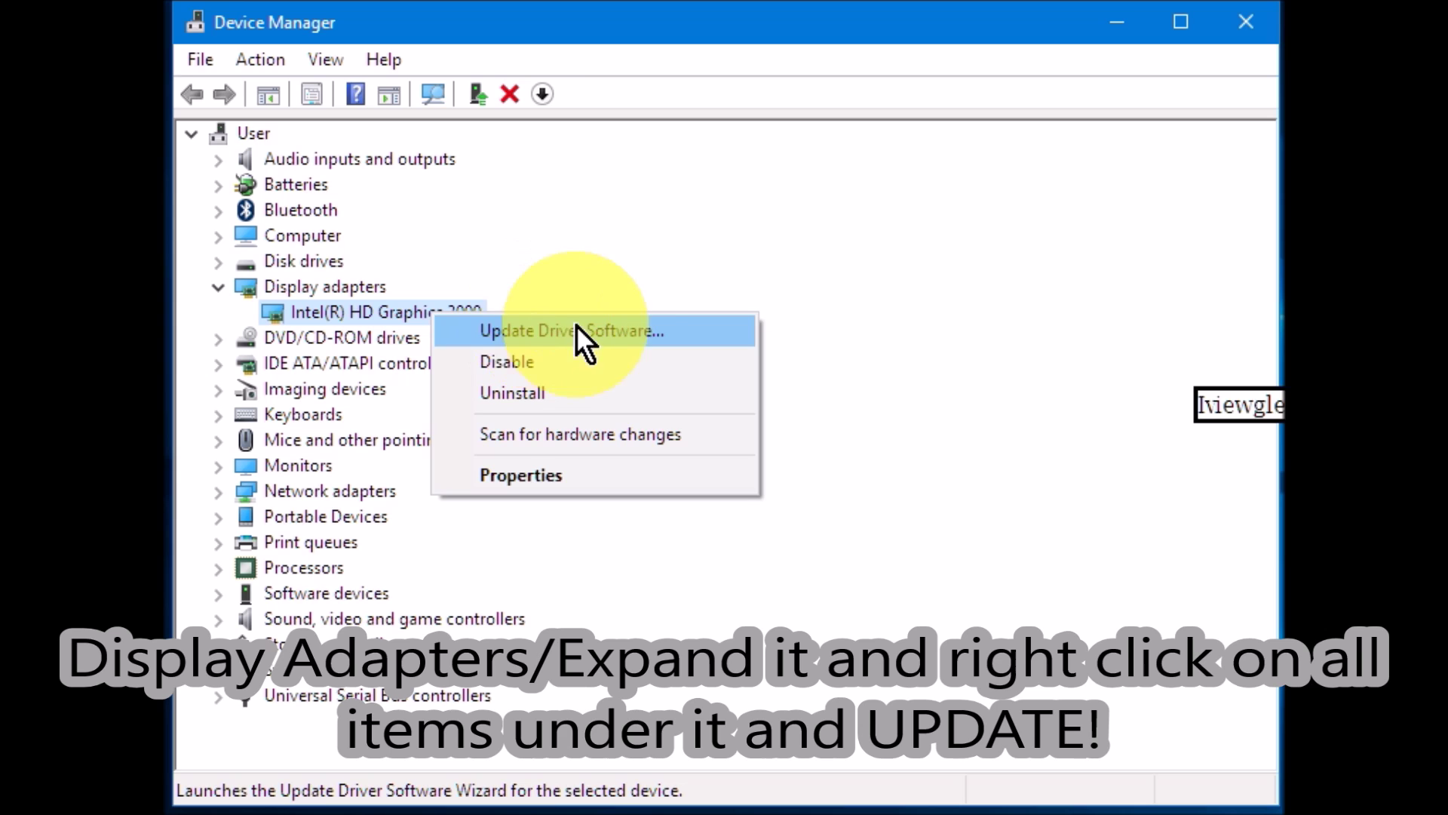
{"action": "left_click", "coordinate": [602, 329]}
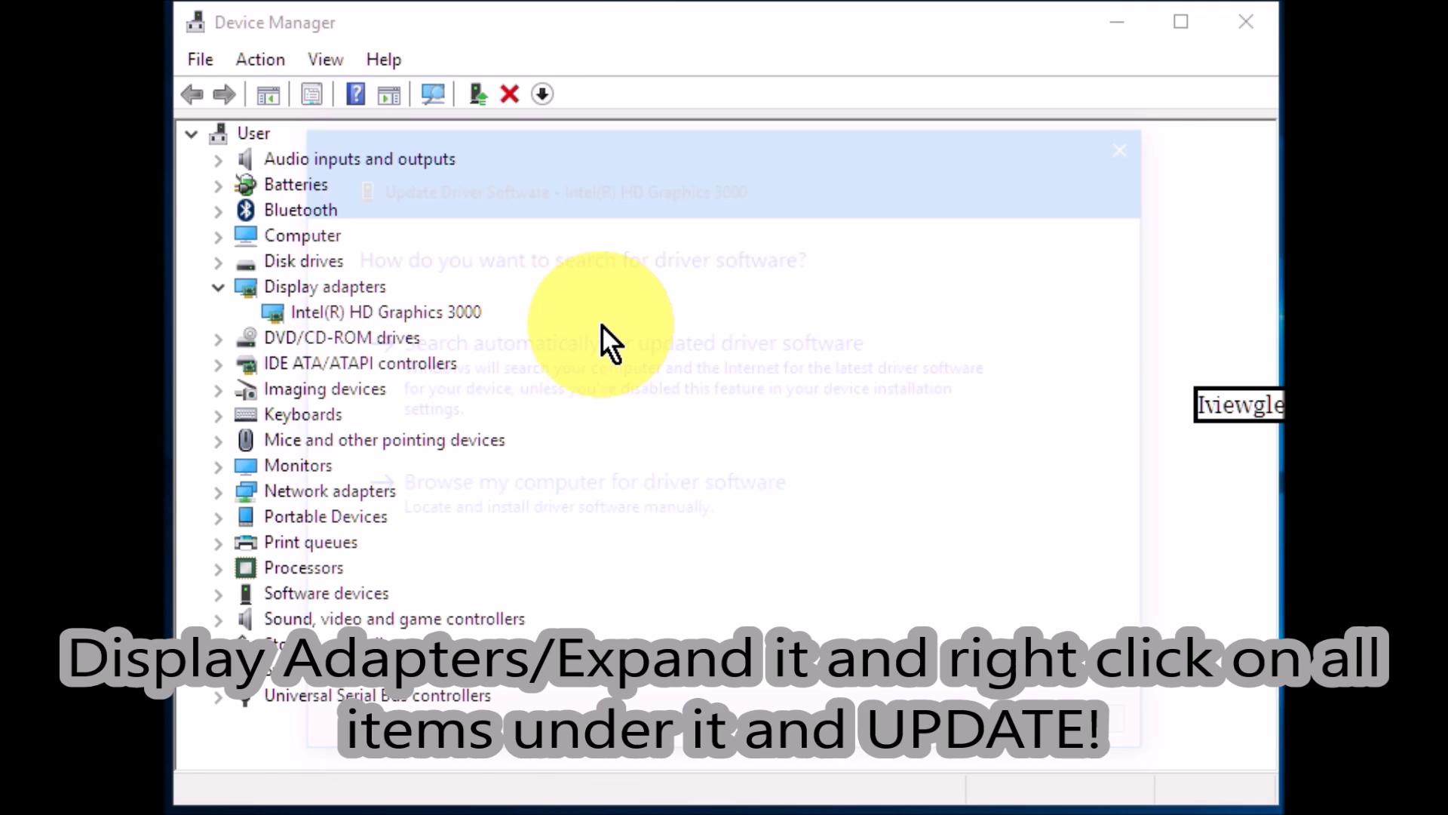
{"action": "left_click", "coordinate": [542, 483]}
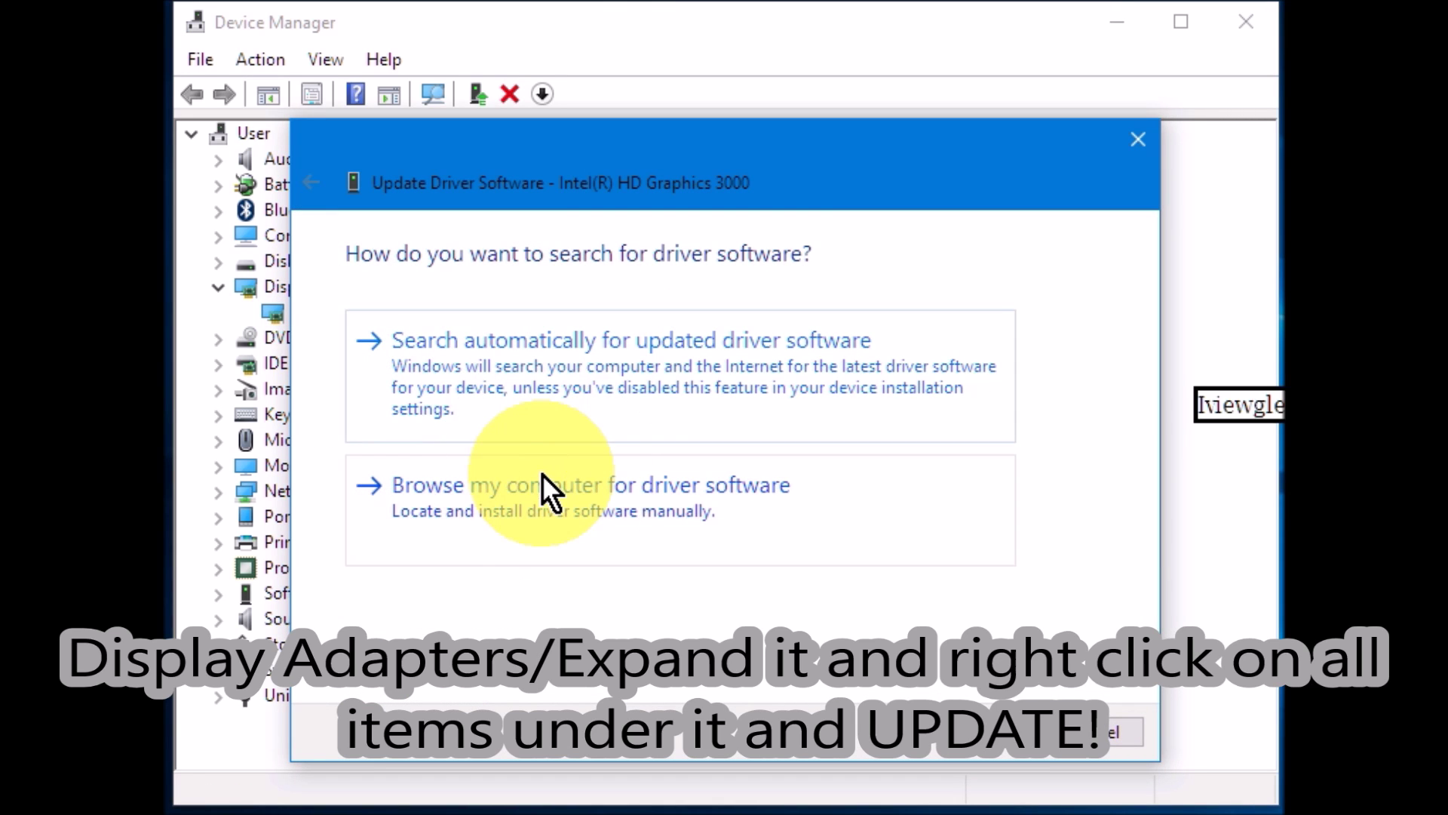
{"action": "left_click", "coordinate": [575, 577]}
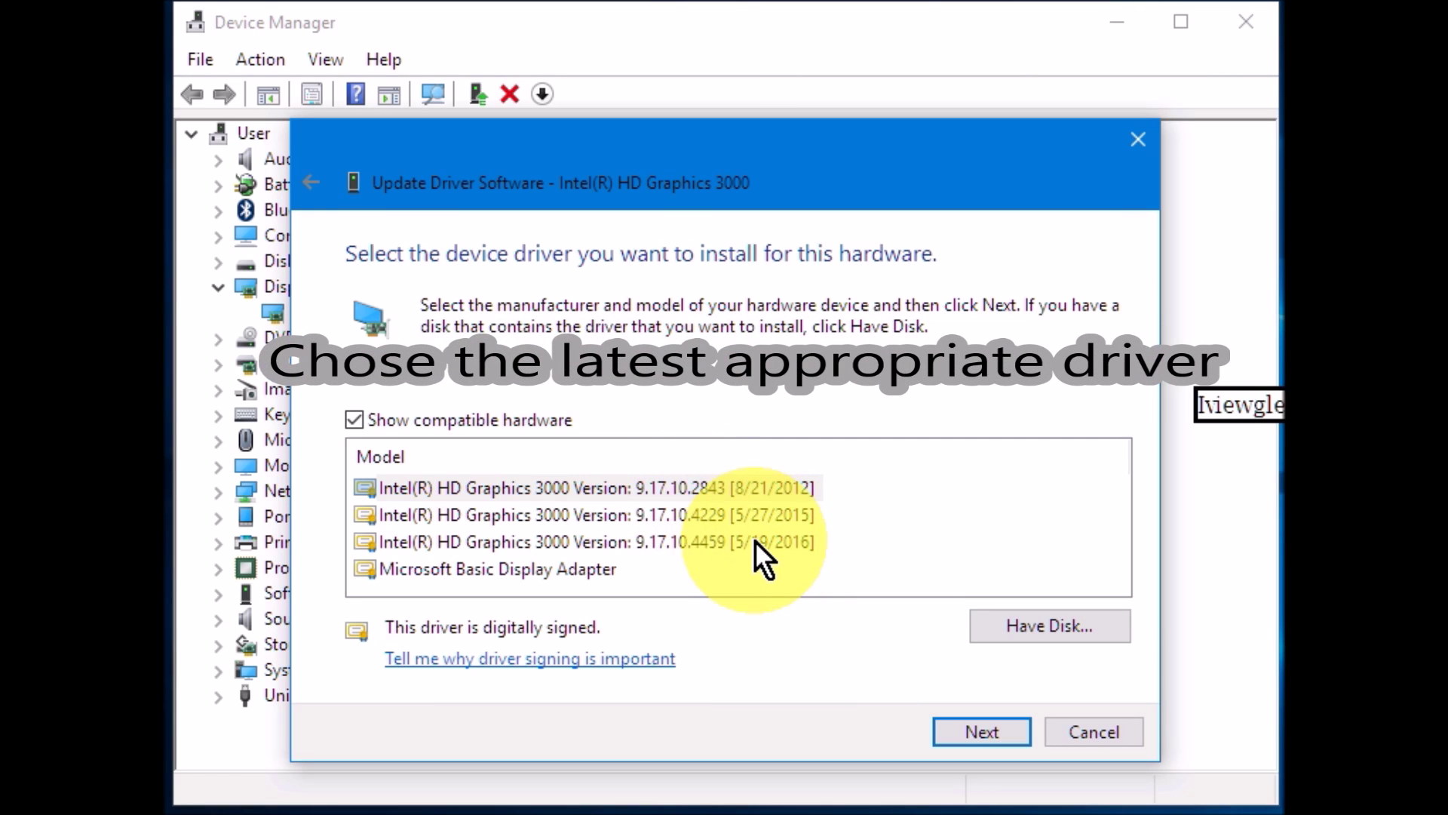
{"action": "left_click", "coordinate": [755, 541]}
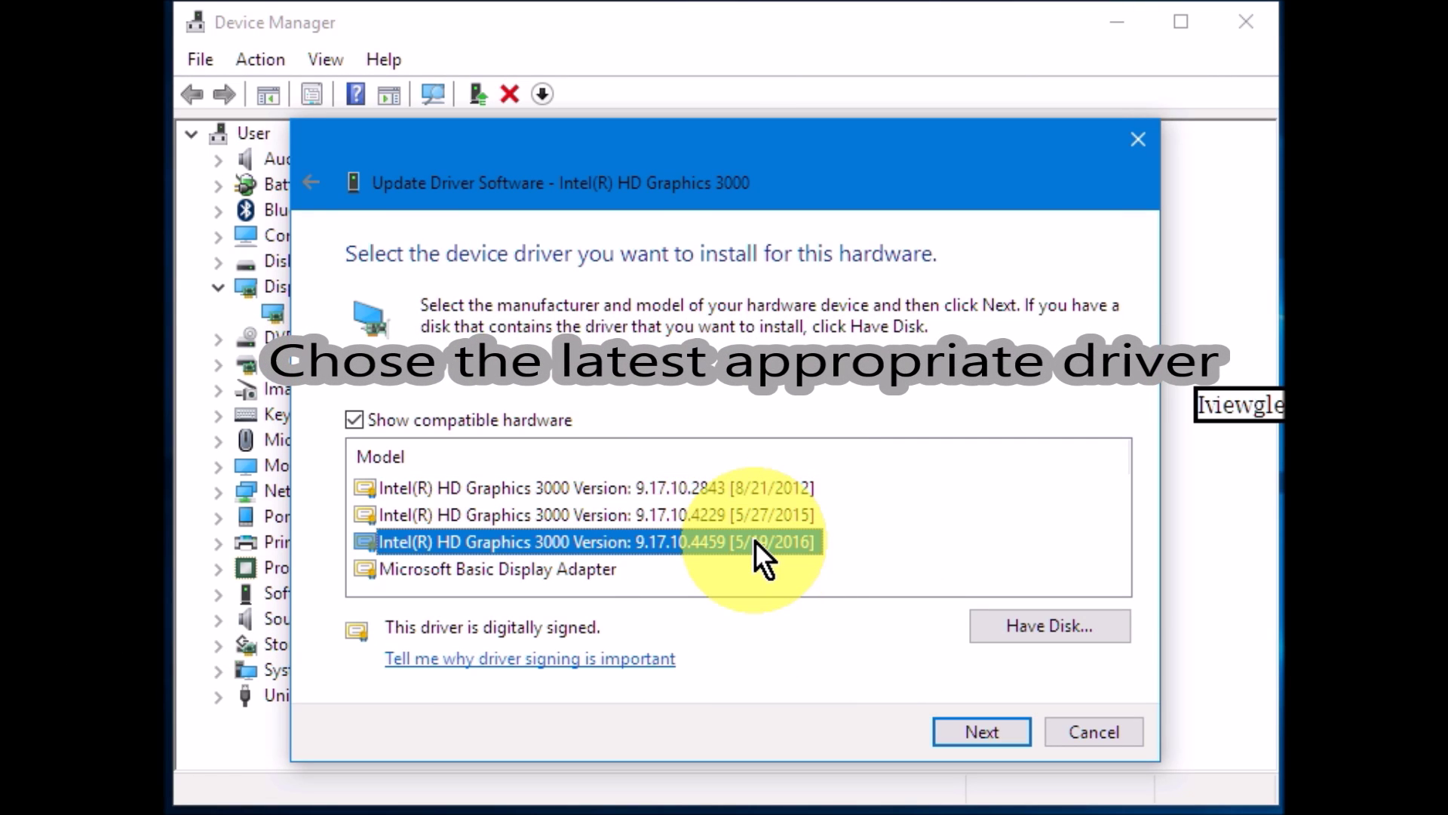
{"action": "left_click", "coordinate": [1002, 731]}
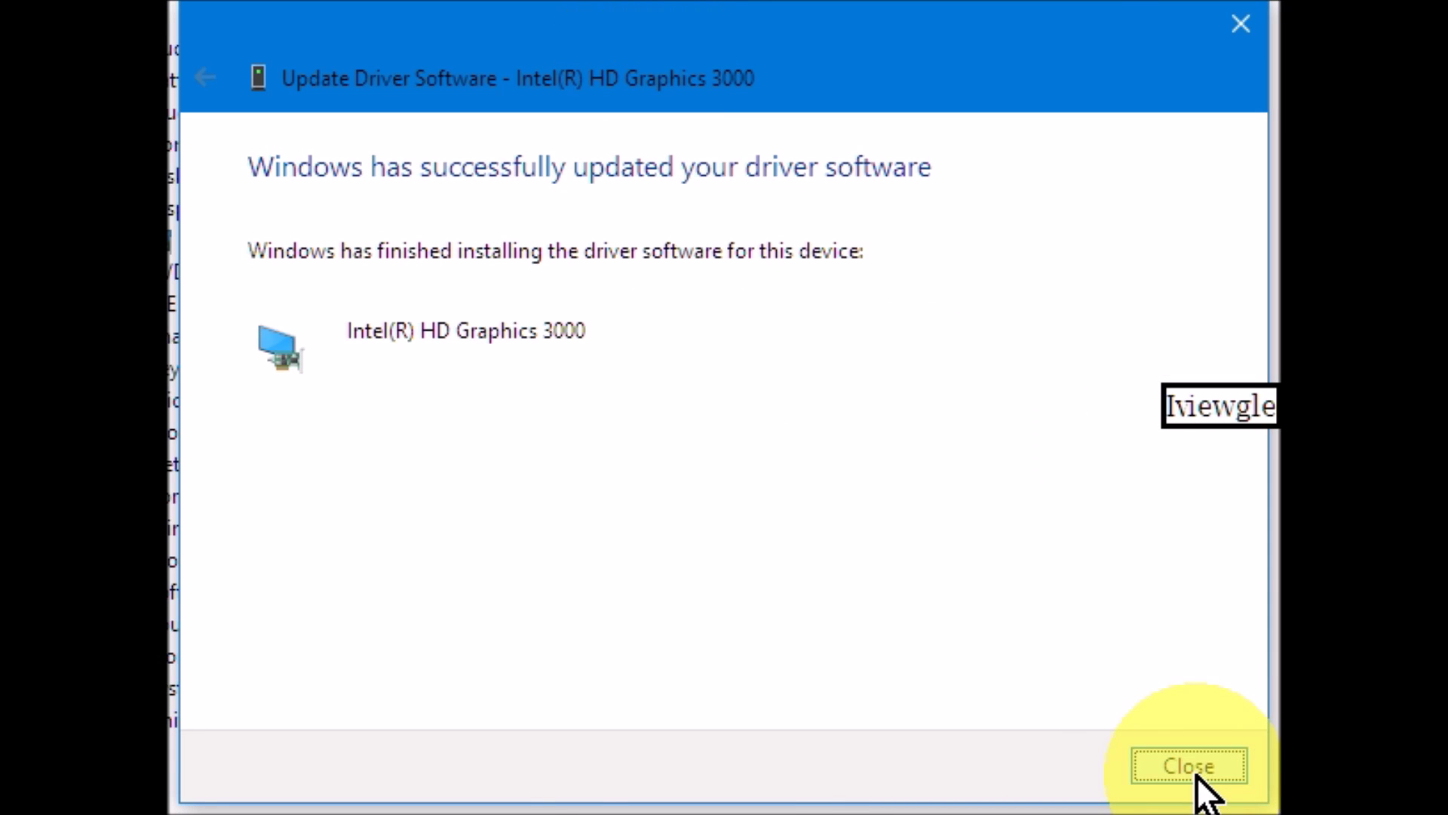
{"action": "left_click", "coordinate": [1189, 766]}
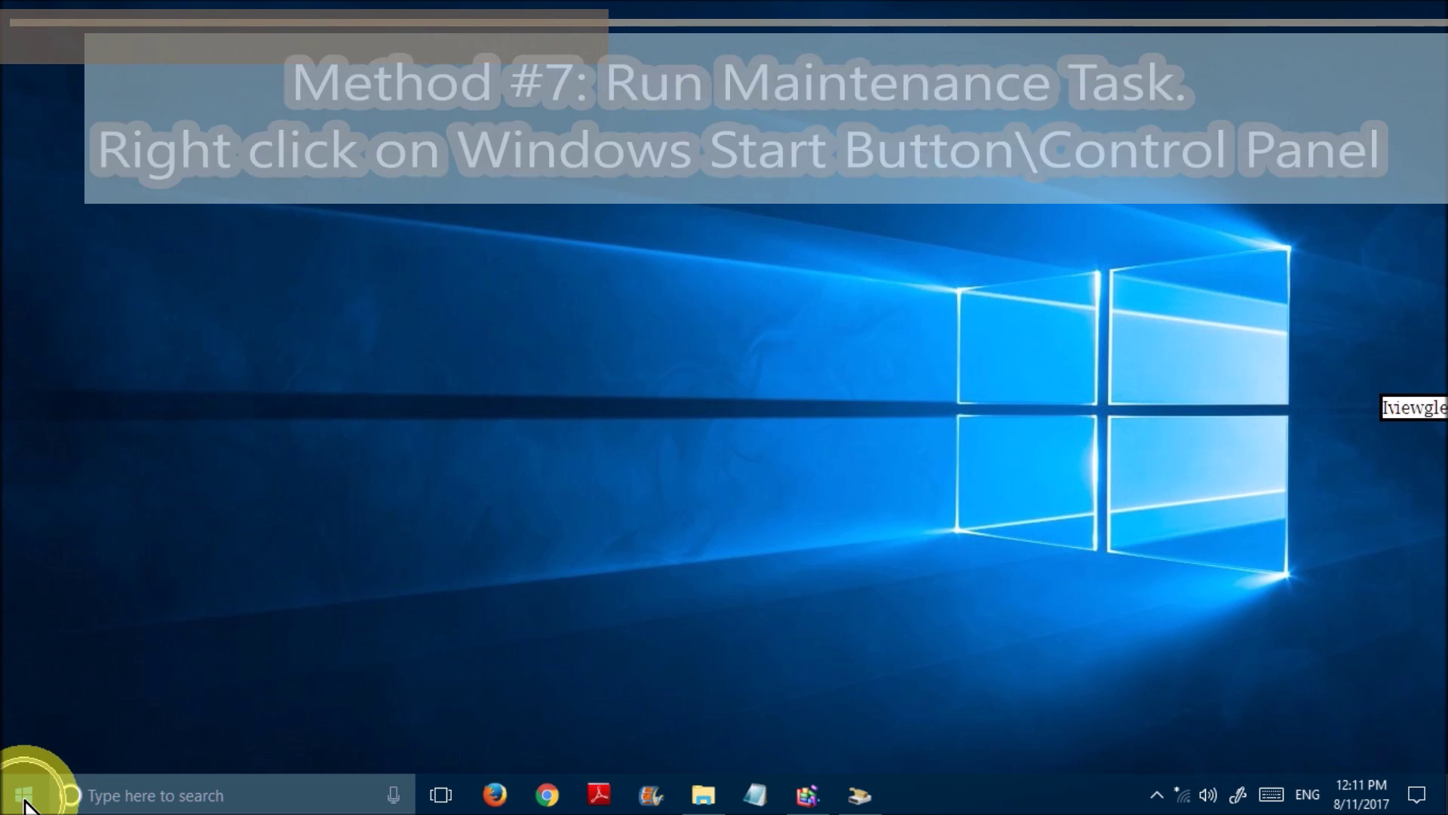
Step: Open the Troubleshooting page through Security and Maintenance in Control Panel's System and Security category
{"action": "right_click", "coordinate": [24, 800]}
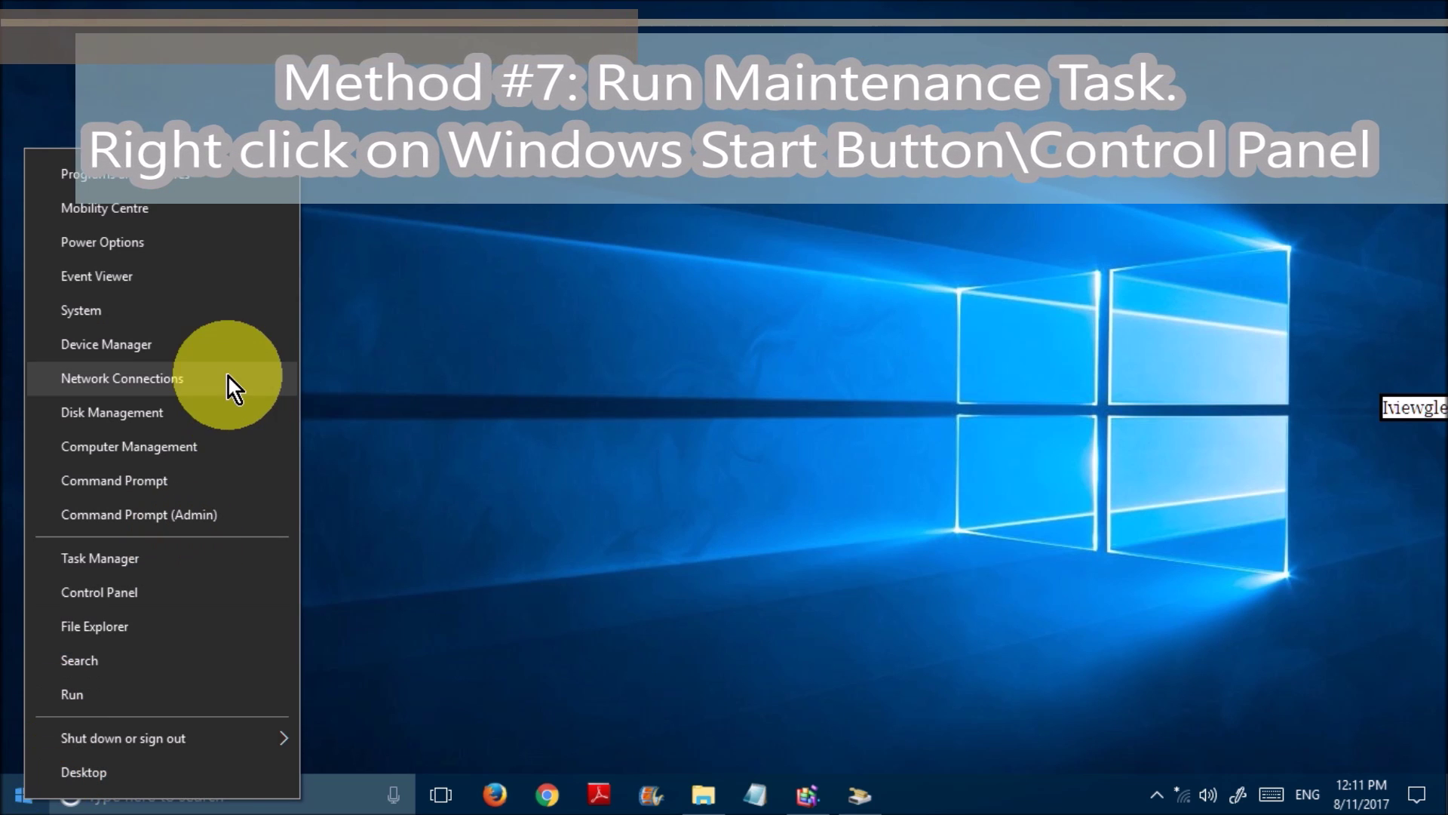
{"action": "left_click", "coordinate": [151, 600]}
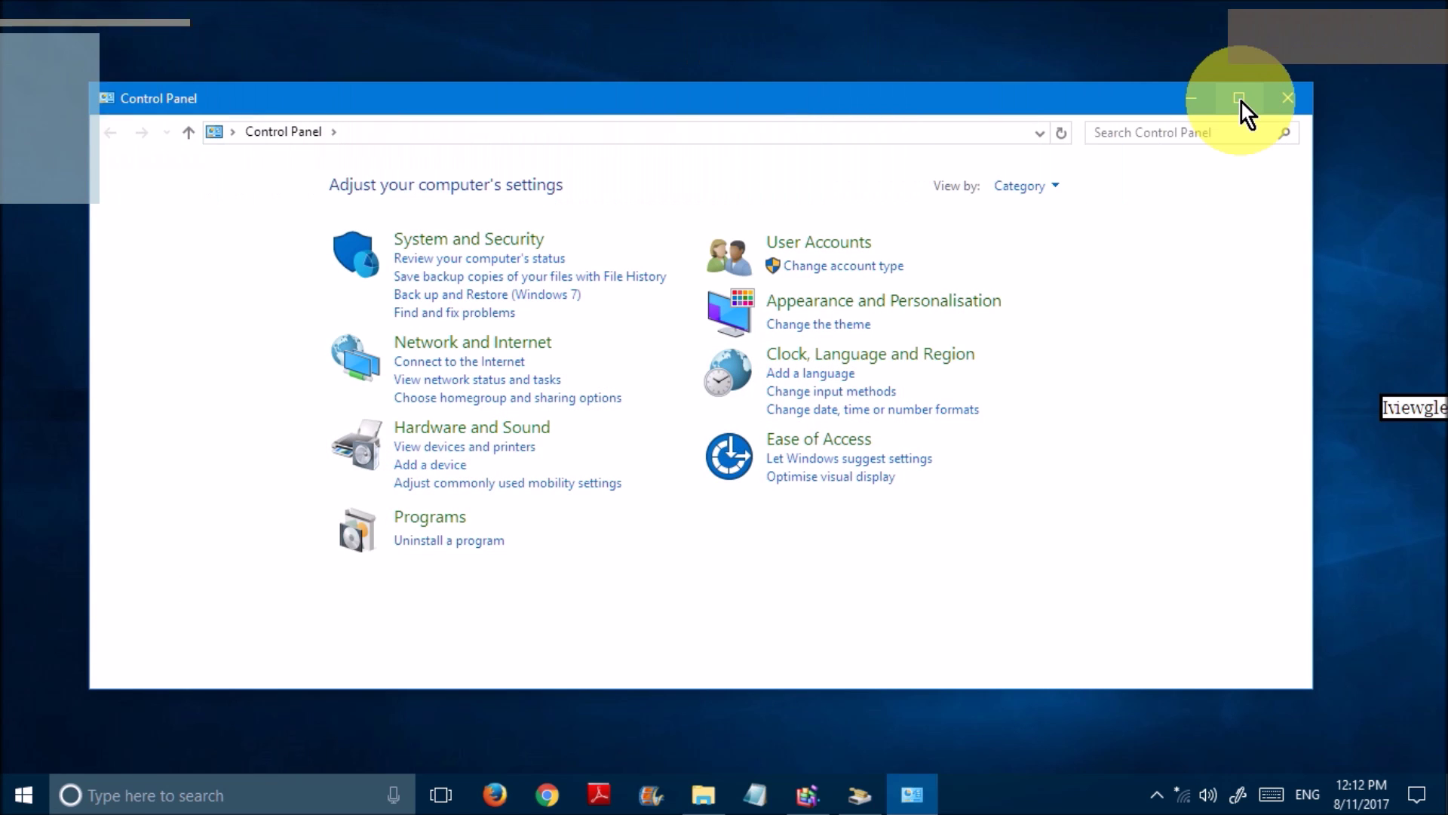
{"action": "left_click", "coordinate": [476, 240]}
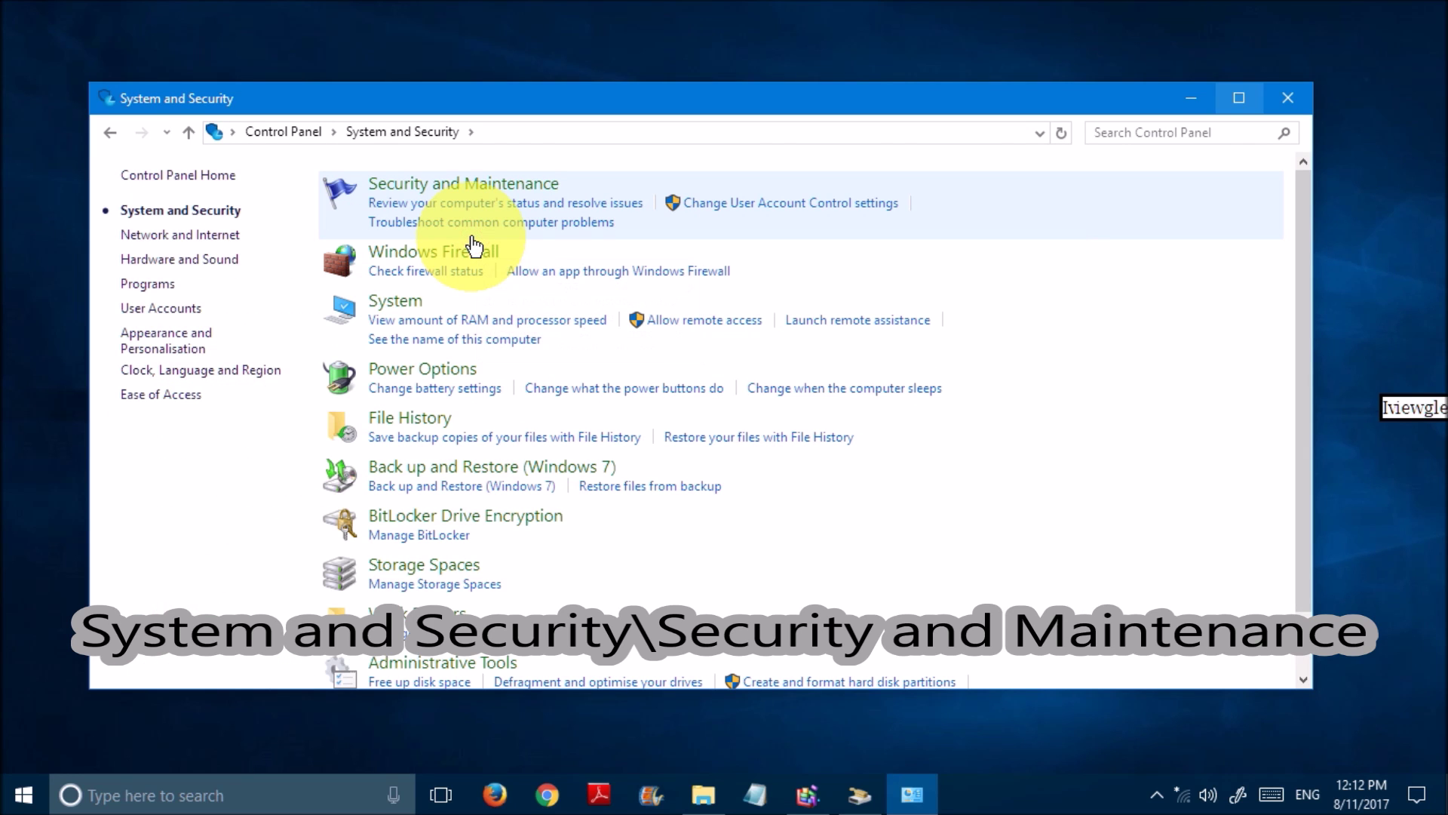
{"action": "left_click", "coordinate": [470, 184]}
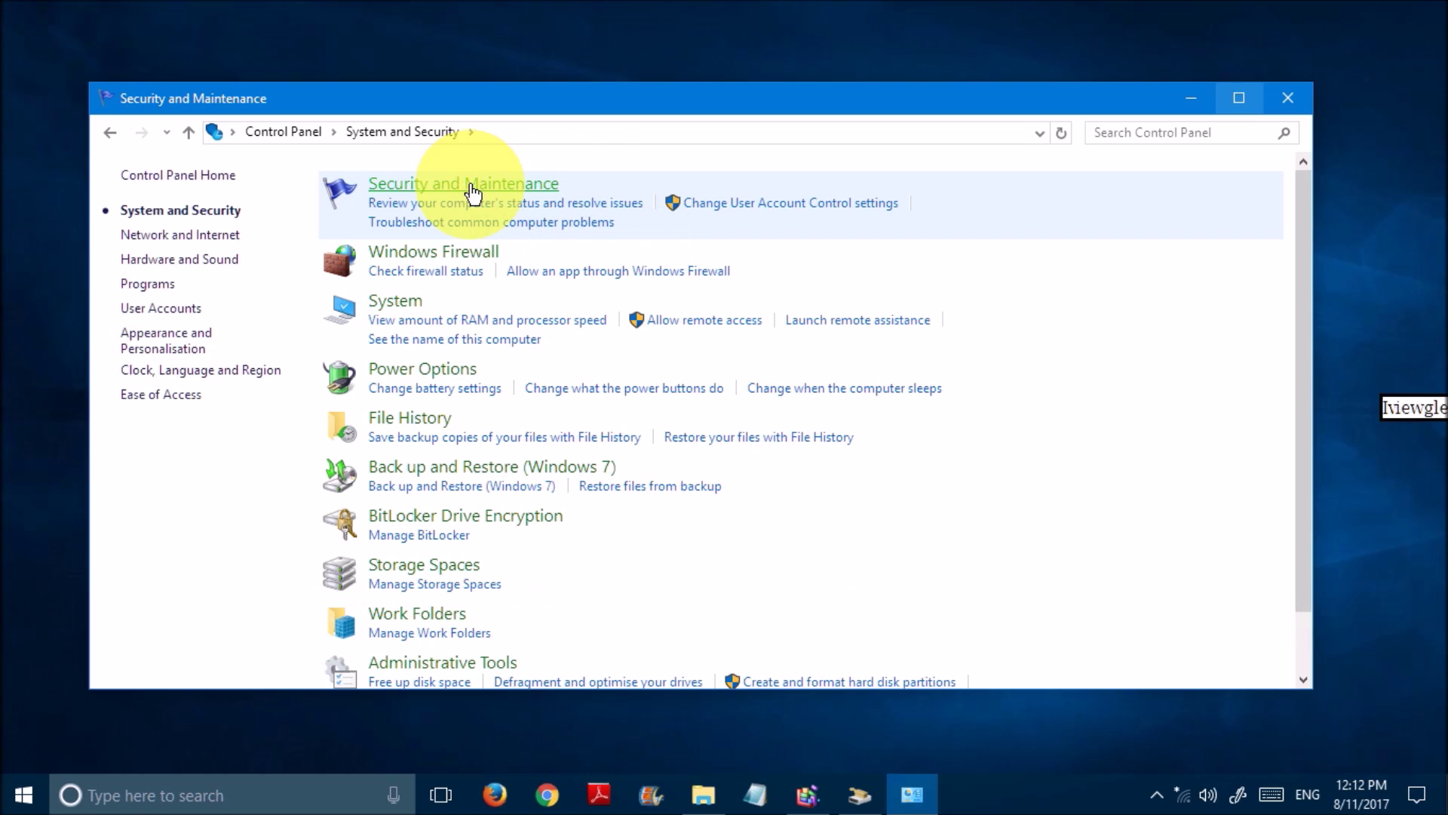
{"action": "left_click", "coordinate": [1296, 481]}
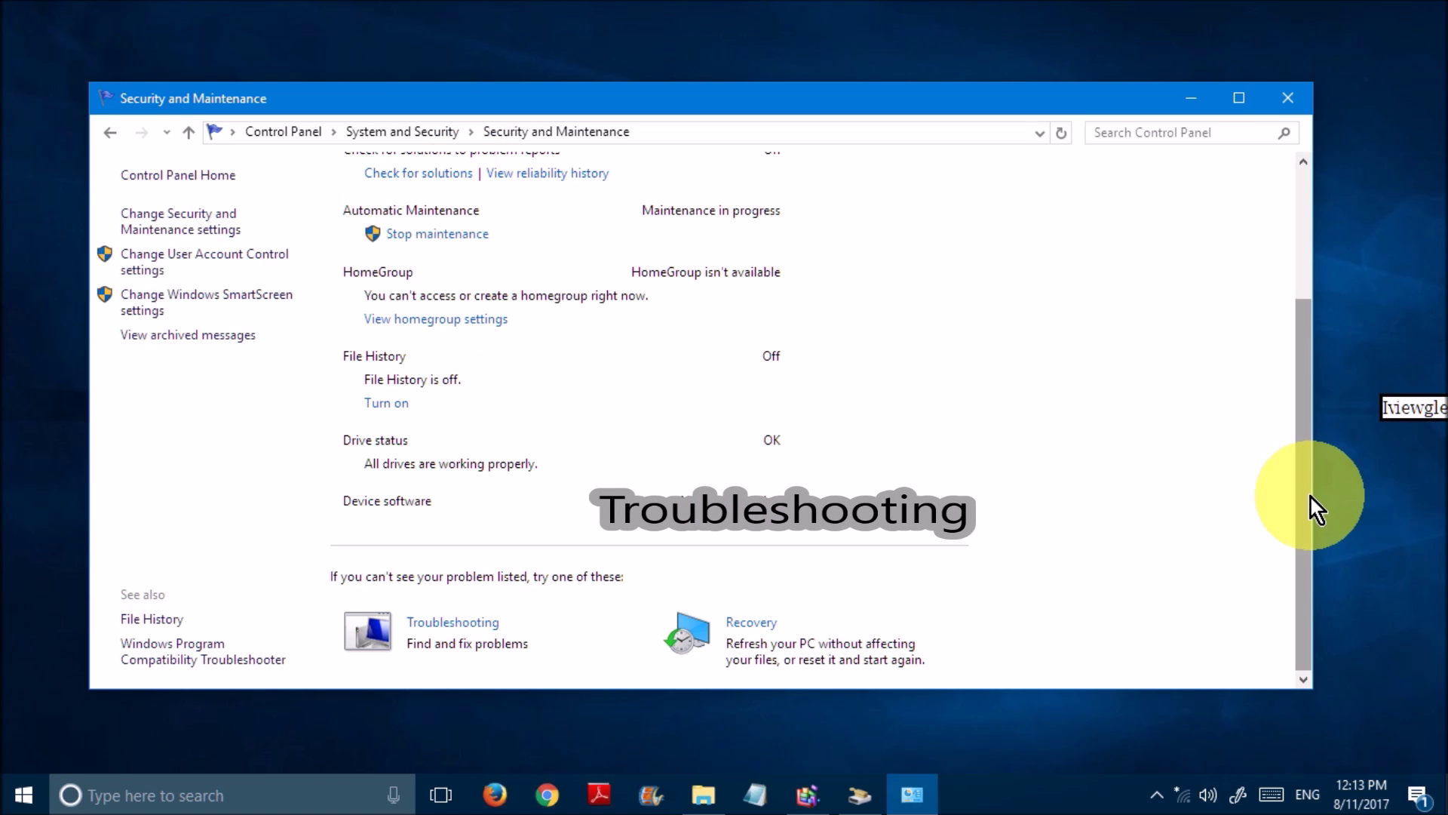
{"action": "left_click", "coordinate": [443, 636]}
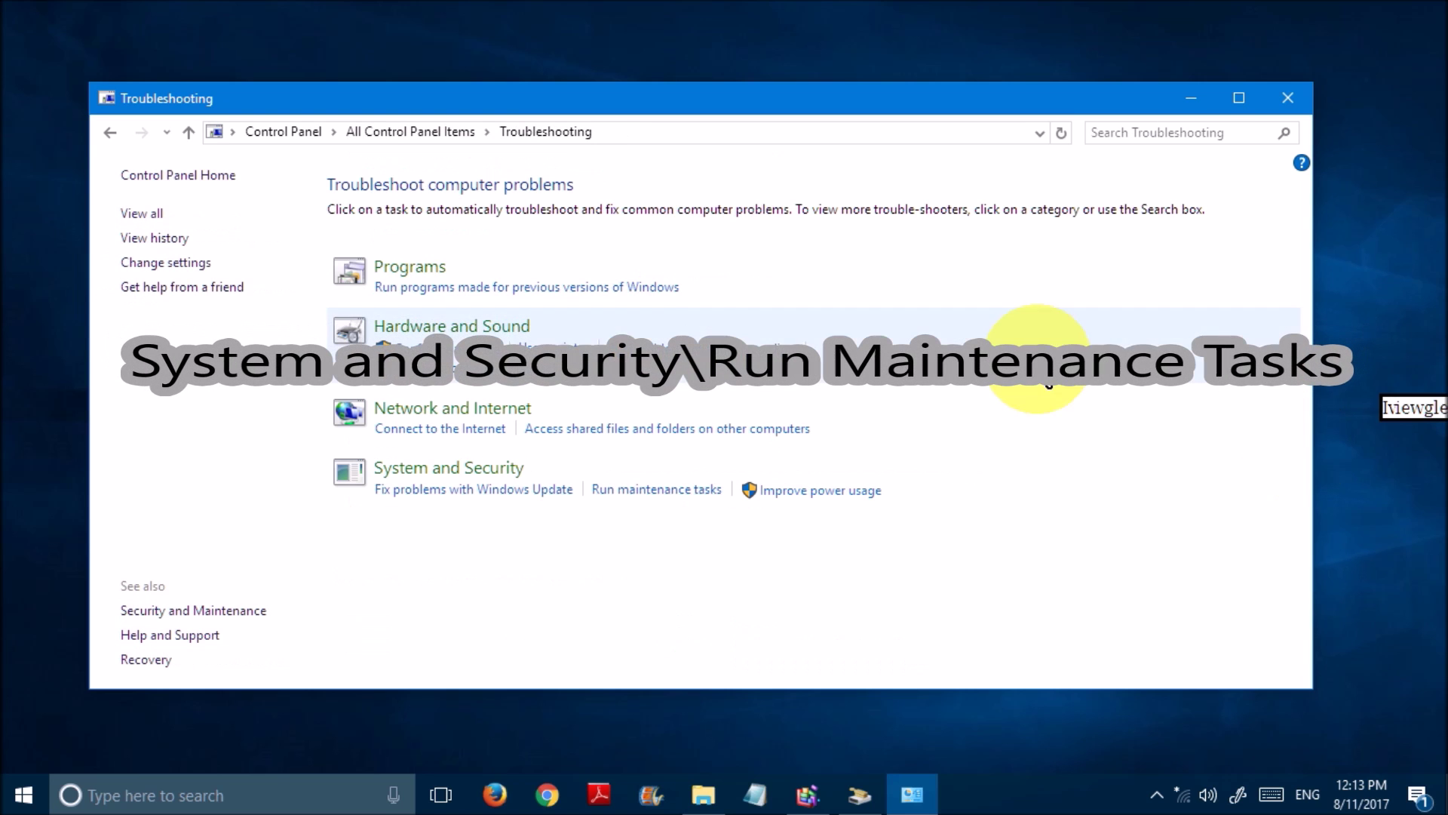
Step: Run the System Maintenance troubleshooter and retry it with administrator permissions
{"action": "left_click", "coordinate": [657, 492]}
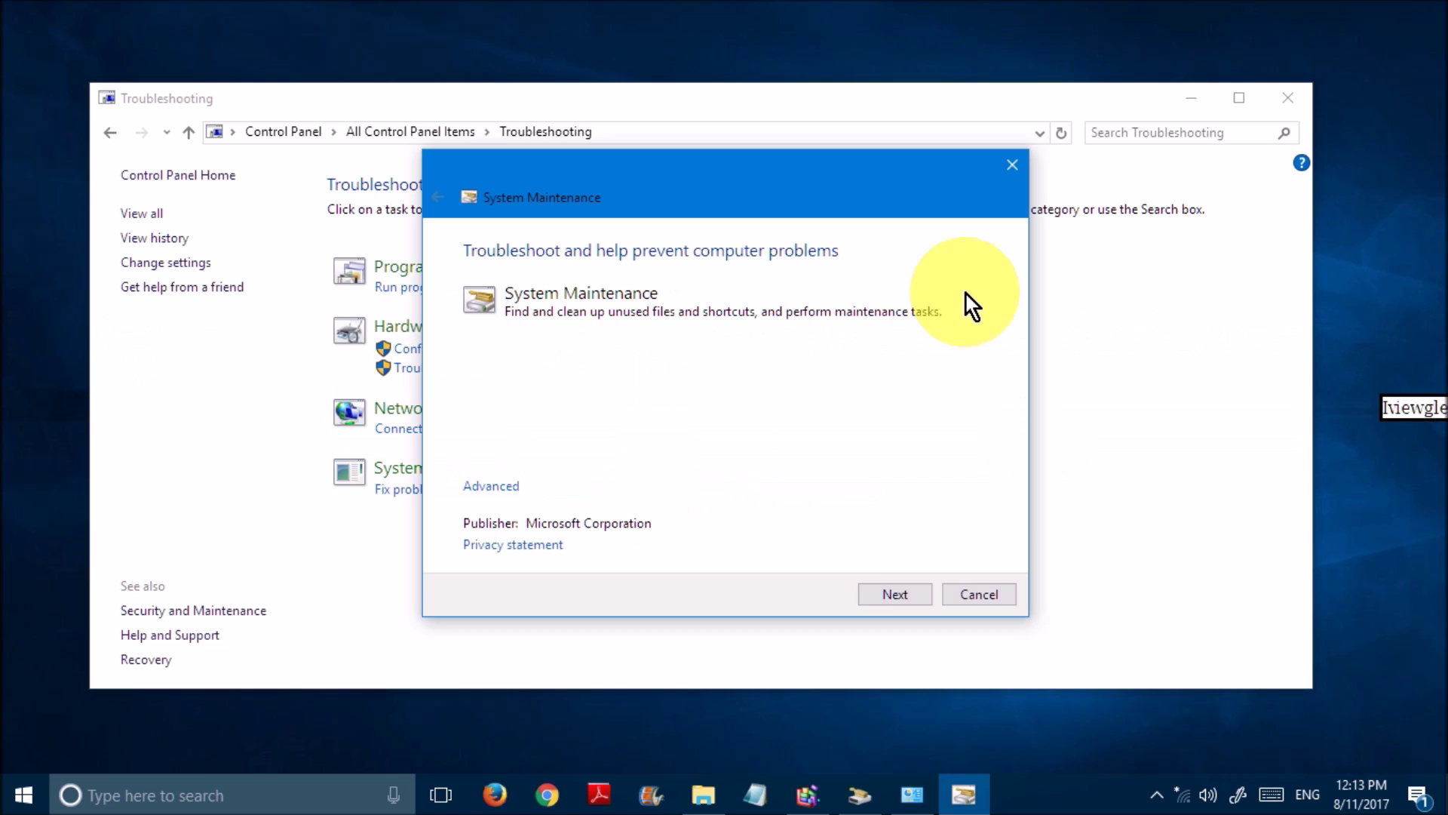
{"action": "left_click", "coordinate": [894, 596]}
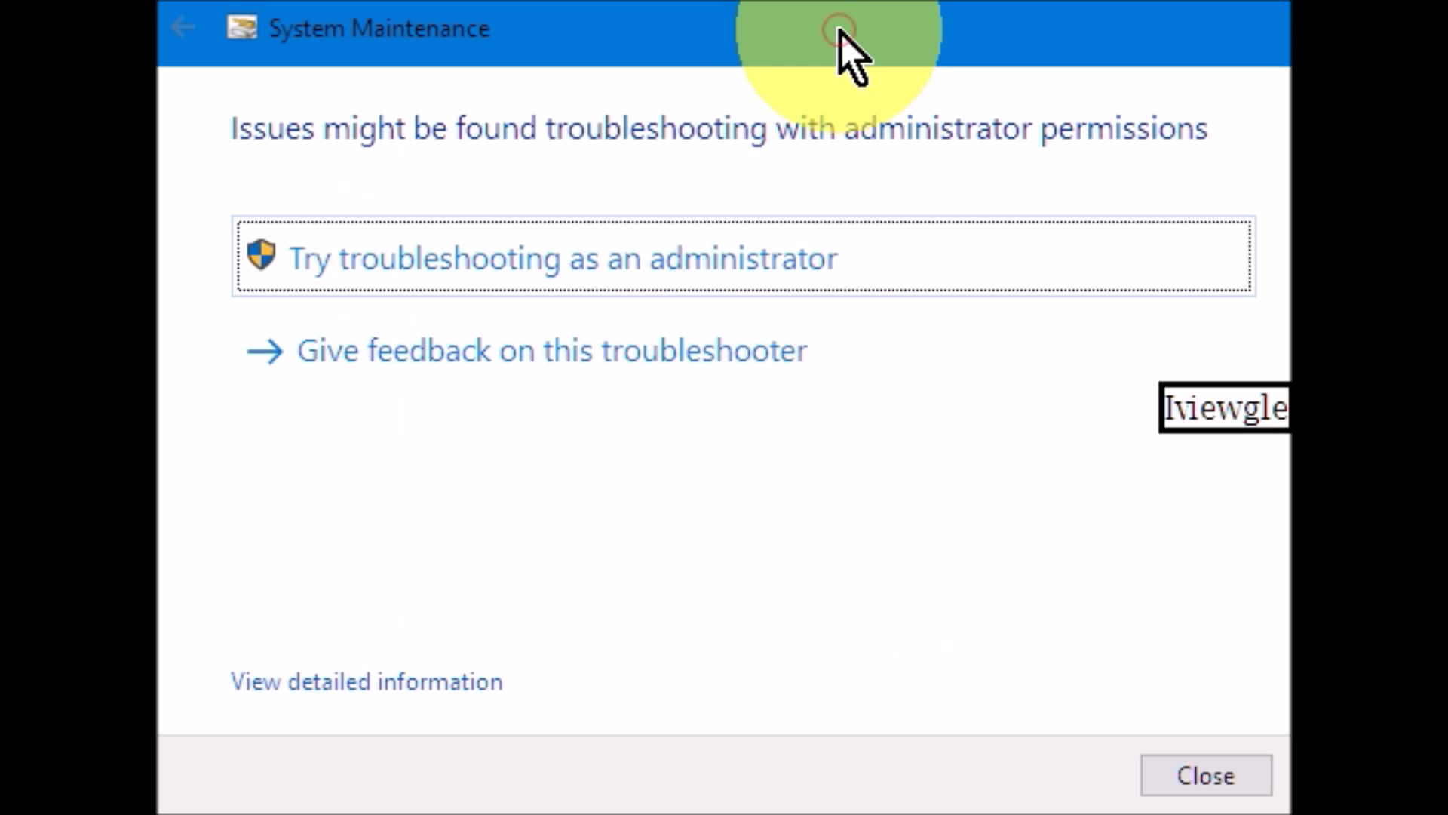
{"action": "left_click", "coordinate": [696, 259]}
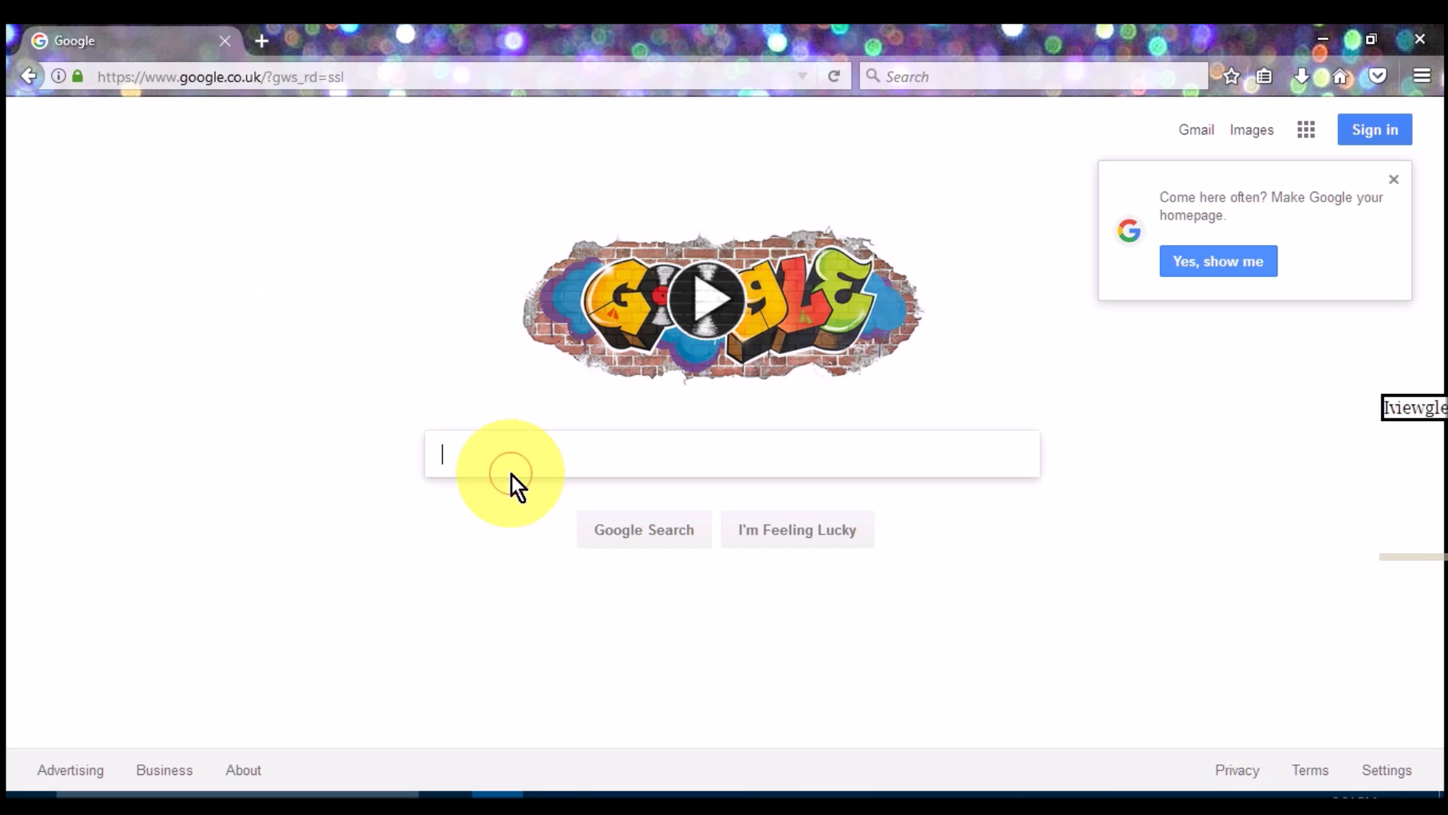
Step: In Firefox, search Google for malwarebytes and open the free download page on the official Malwarebytes website
{"action": "type", "text": "malware"}
{"action": "key", "text": "Down"}
{"action": "key", "text": "Return"}
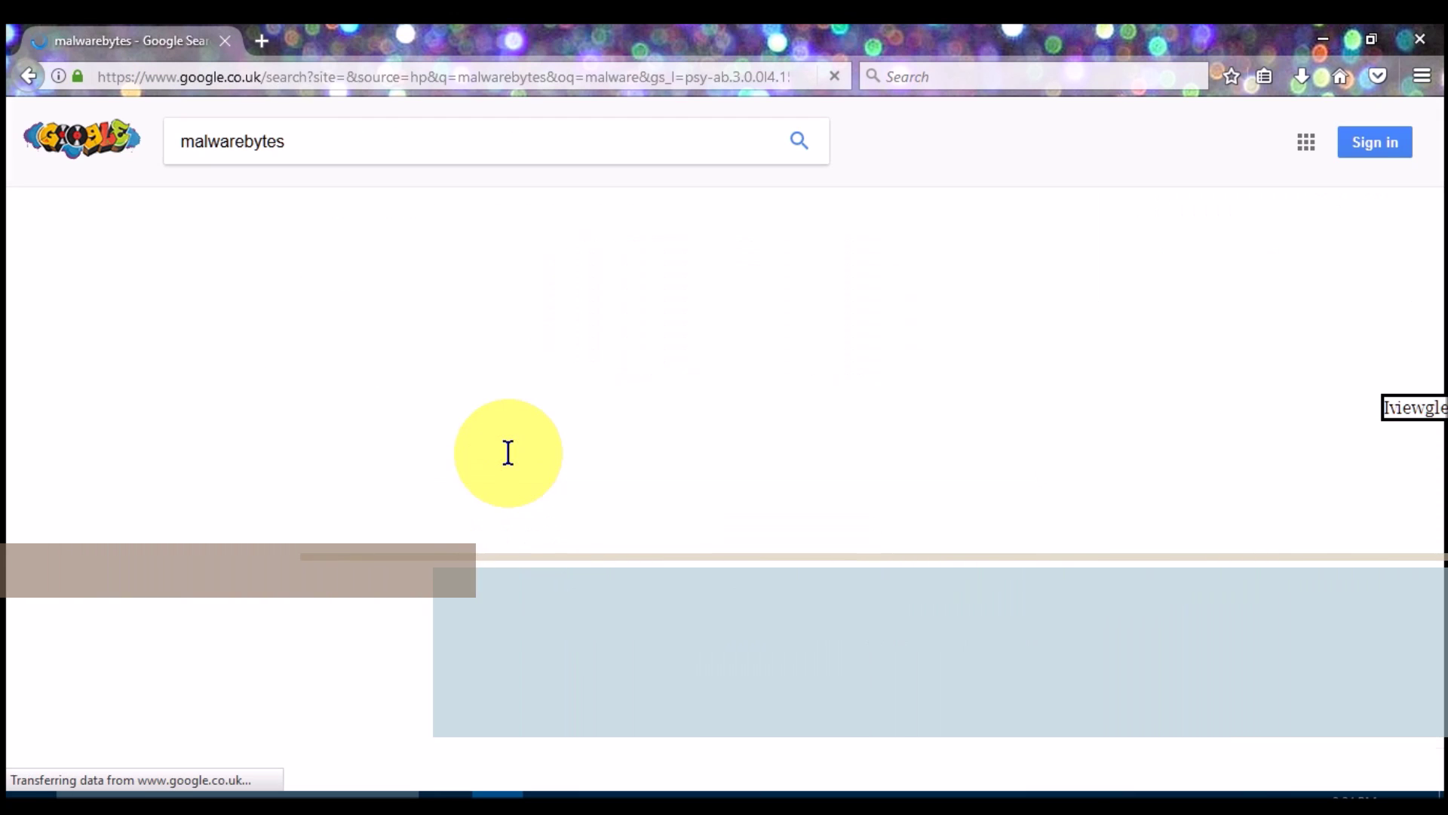
{"action": "left_click", "coordinate": [369, 293]}
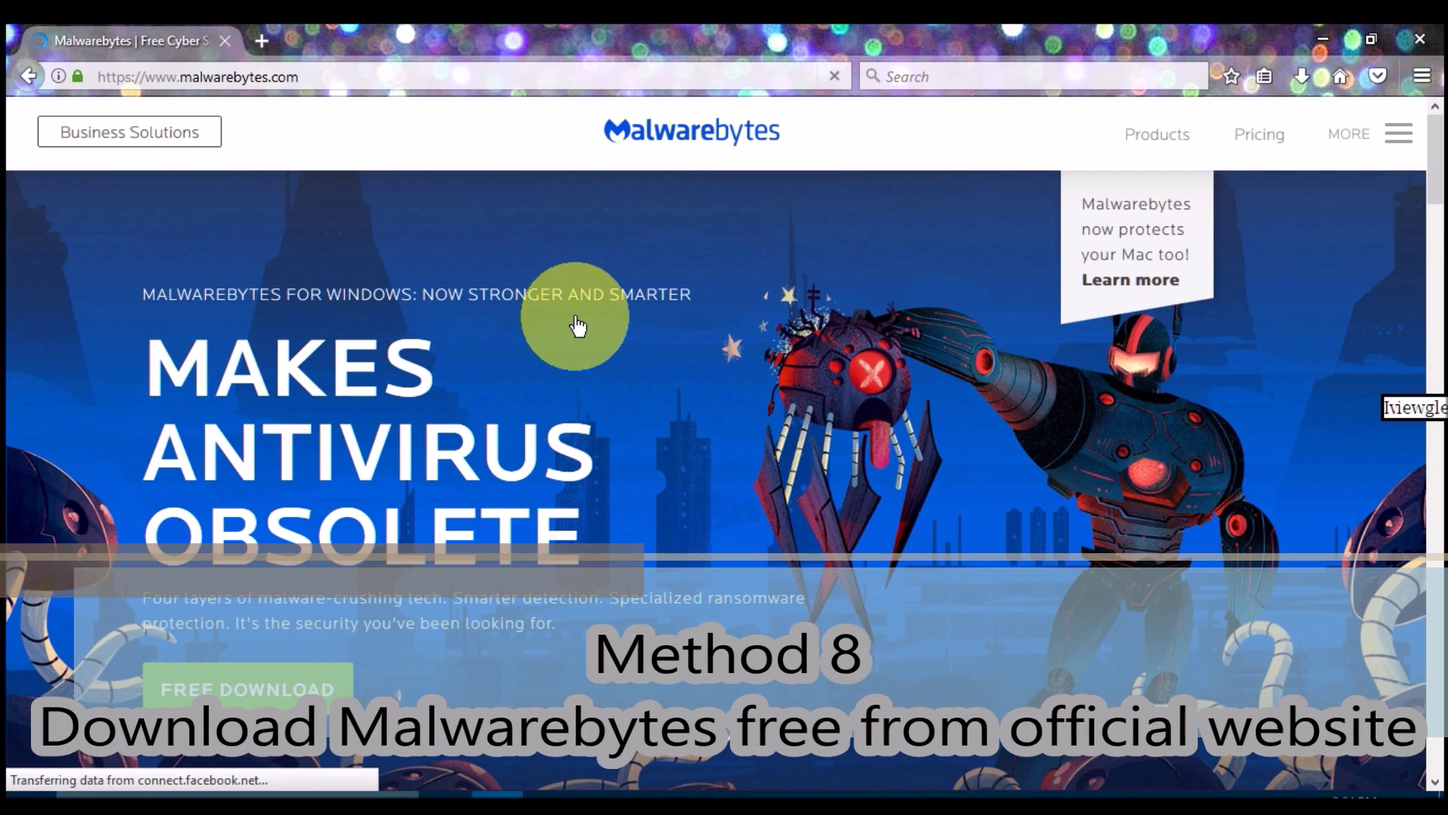
{"action": "left_click", "coordinate": [252, 686]}
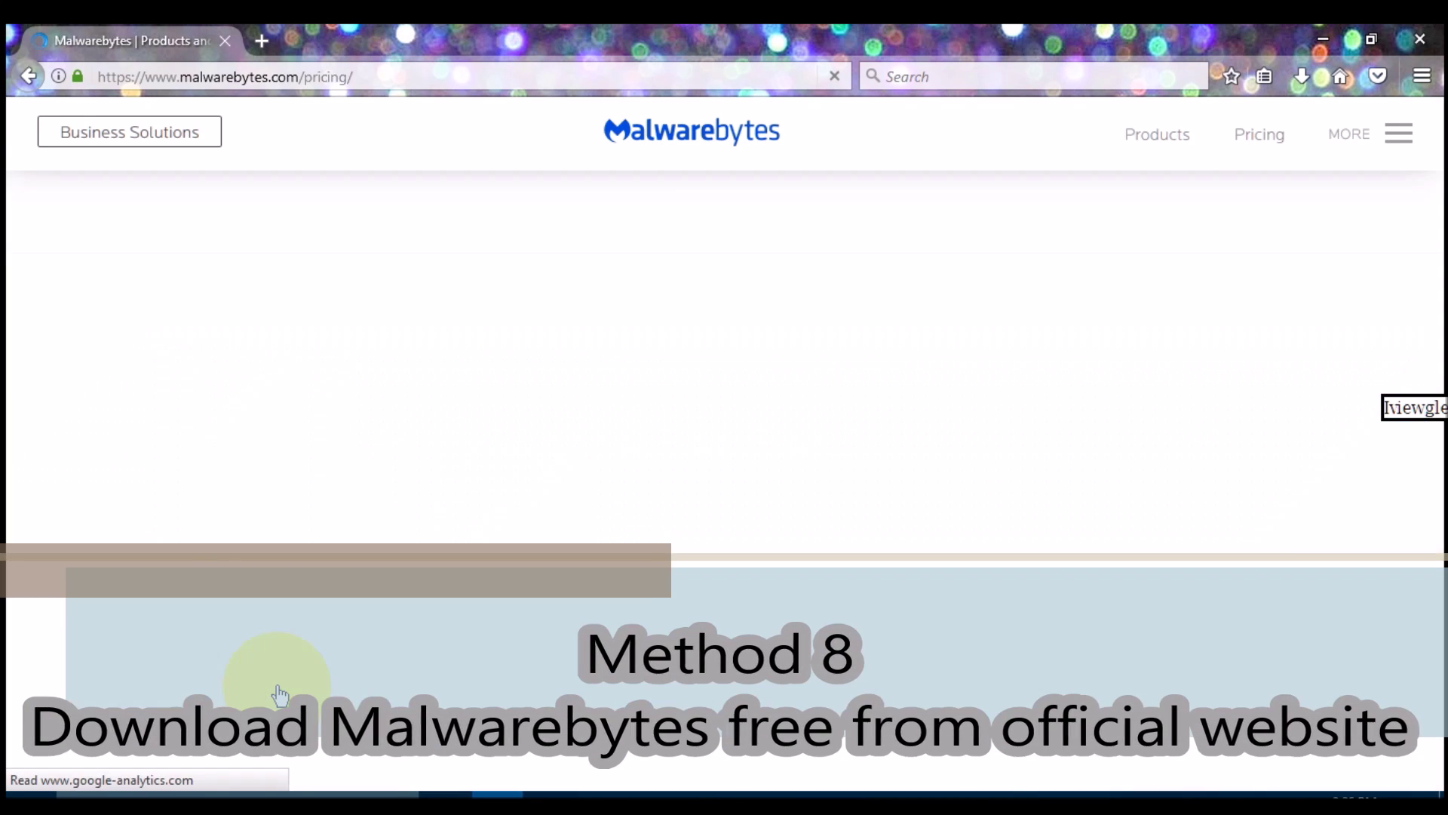
Step: Download the free Malwarebytes installer mb3-setup-consumer-3.1.2.1733-1.0.160-1.0.2251.exe, save it and launch it from the browser's downloads
{"action": "left_click", "coordinate": [645, 306]}
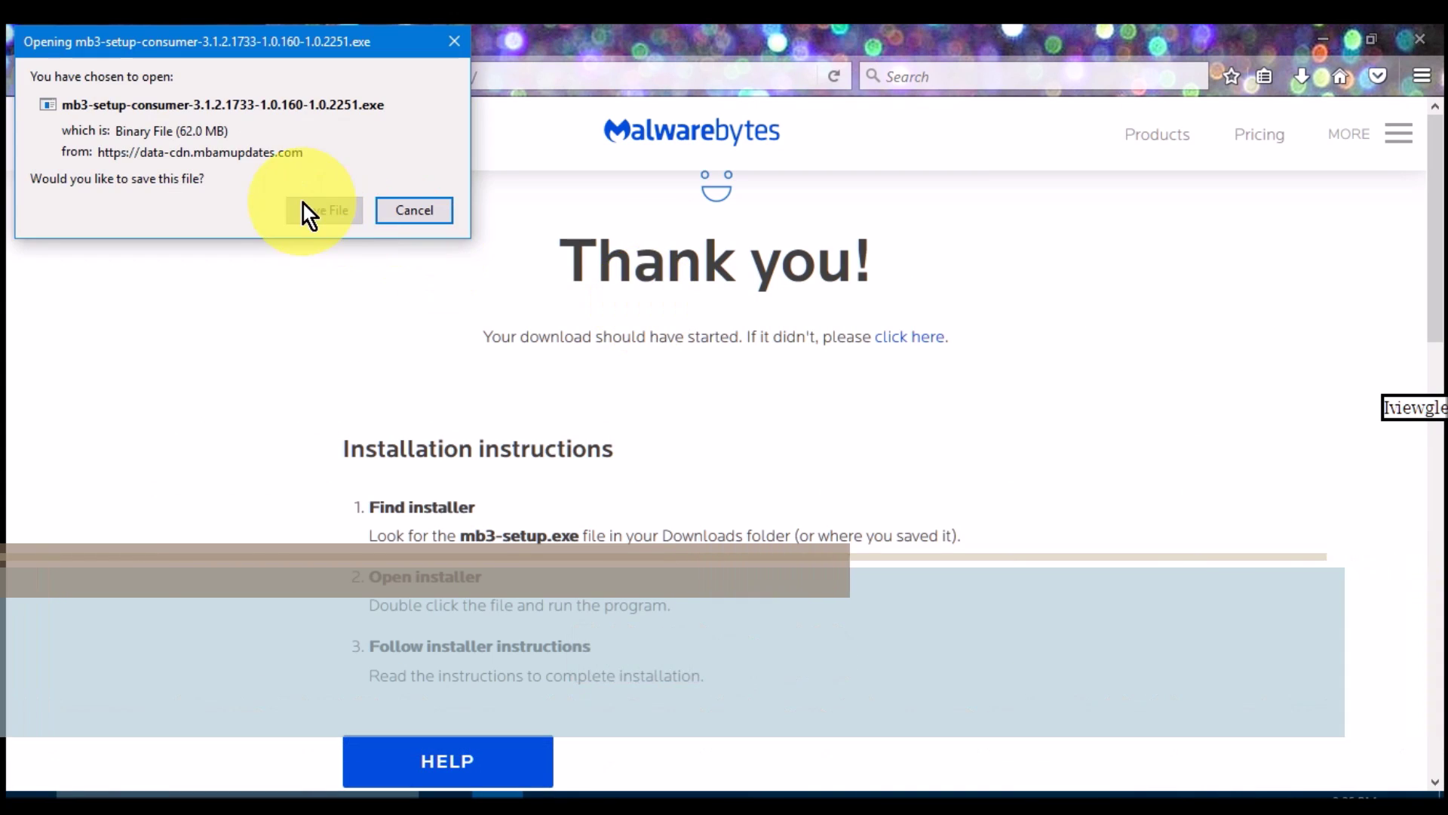
{"action": "left_click", "coordinate": [309, 209]}
{"action": "left_click", "coordinate": [564, 487]}
{"action": "left_click", "coordinate": [1303, 76]}
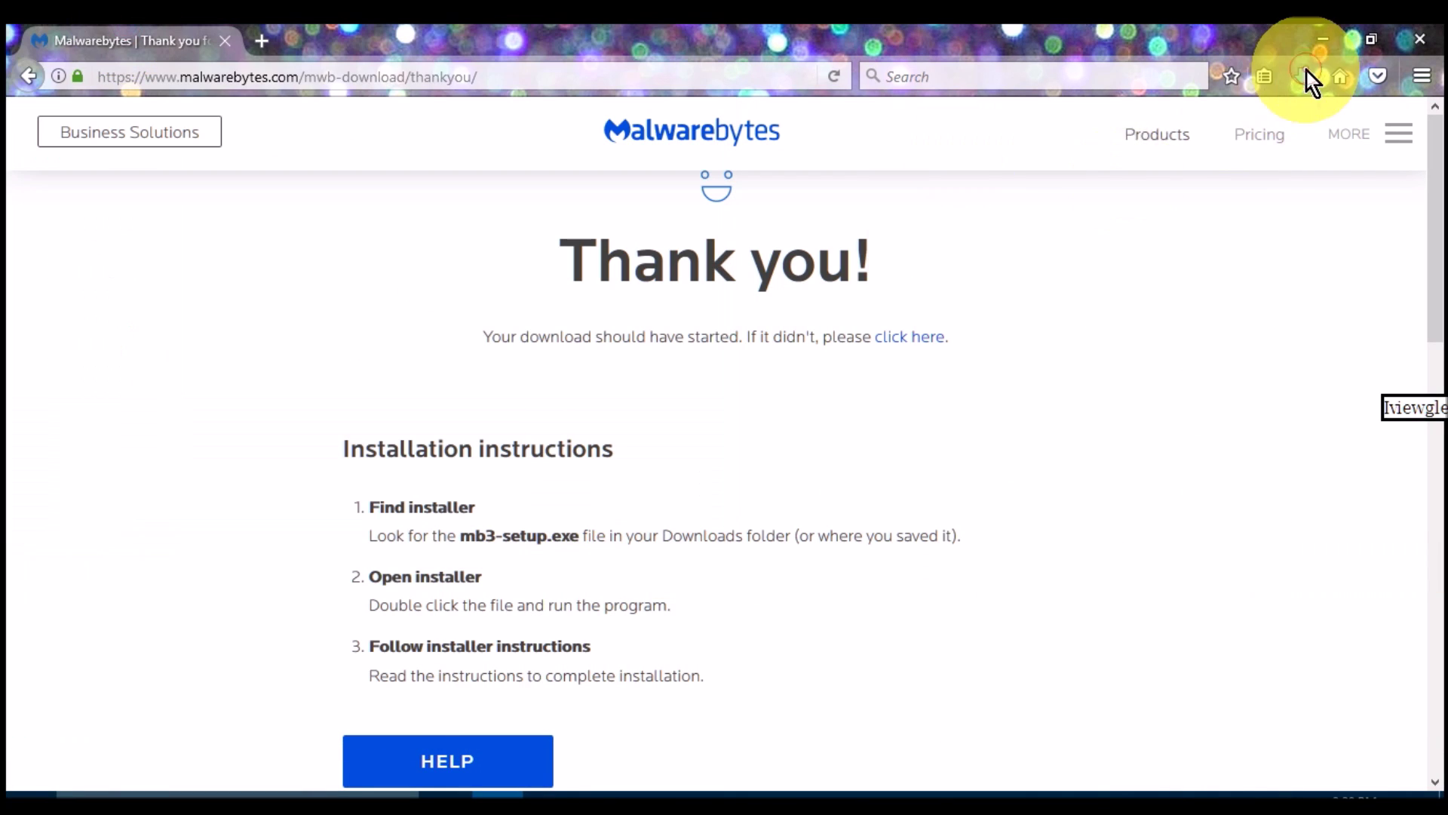
{"action": "left_click", "coordinate": [1022, 137]}
{"action": "left_click", "coordinate": [777, 433]}
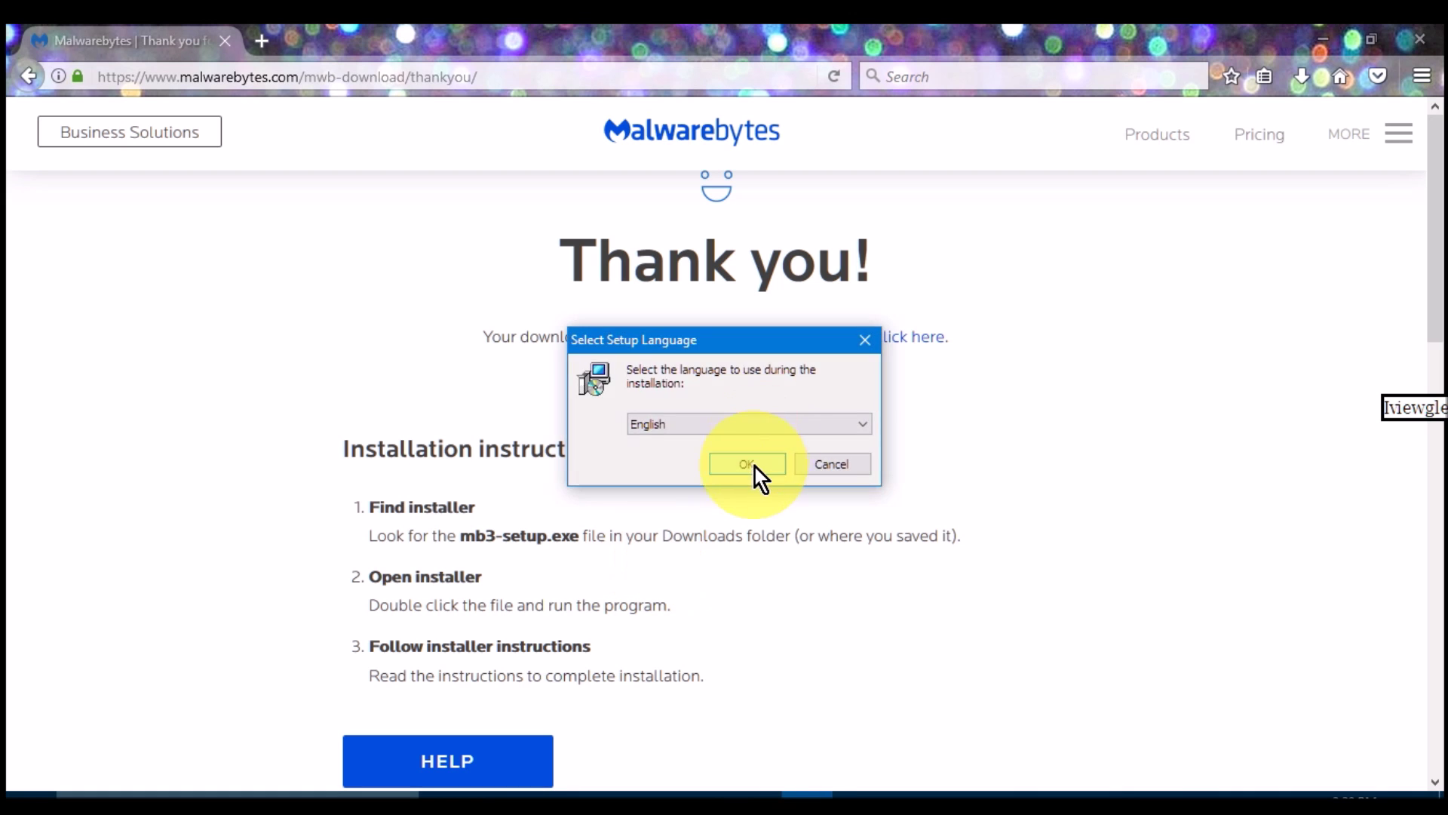
Step: Install Malwarebytes with English as the setup language, accepting the license agreement and finishing the setup wizard
{"action": "left_click", "coordinate": [754, 468]}
{"action": "left_click", "coordinate": [848, 583]}
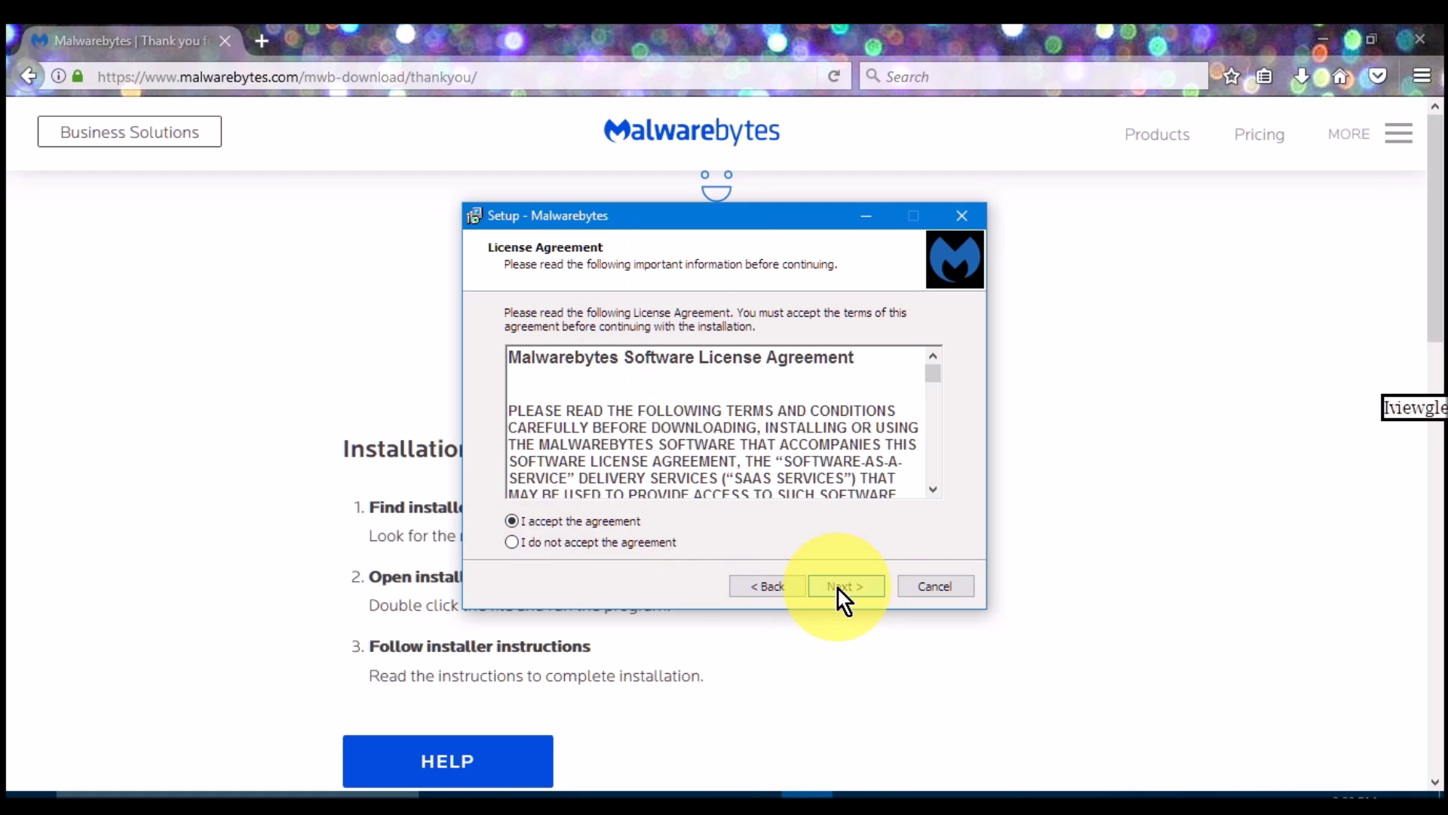
{"action": "left_click", "coordinate": [839, 590]}
{"action": "left_click", "coordinate": [837, 590]}
{"action": "left_click", "coordinate": [835, 590]}
{"action": "left_click", "coordinate": [835, 590]}
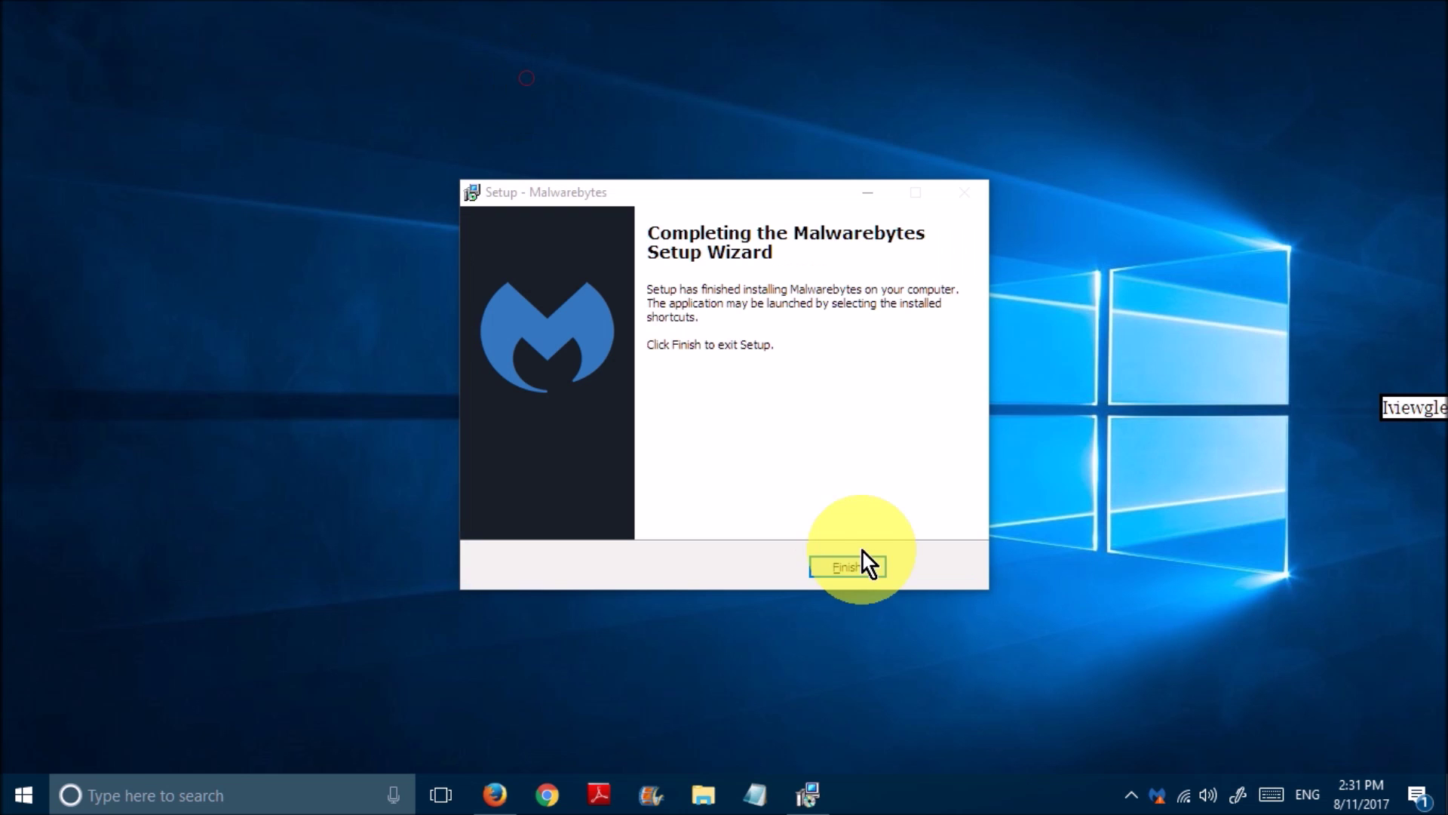
{"action": "left_click", "coordinate": [858, 567]}
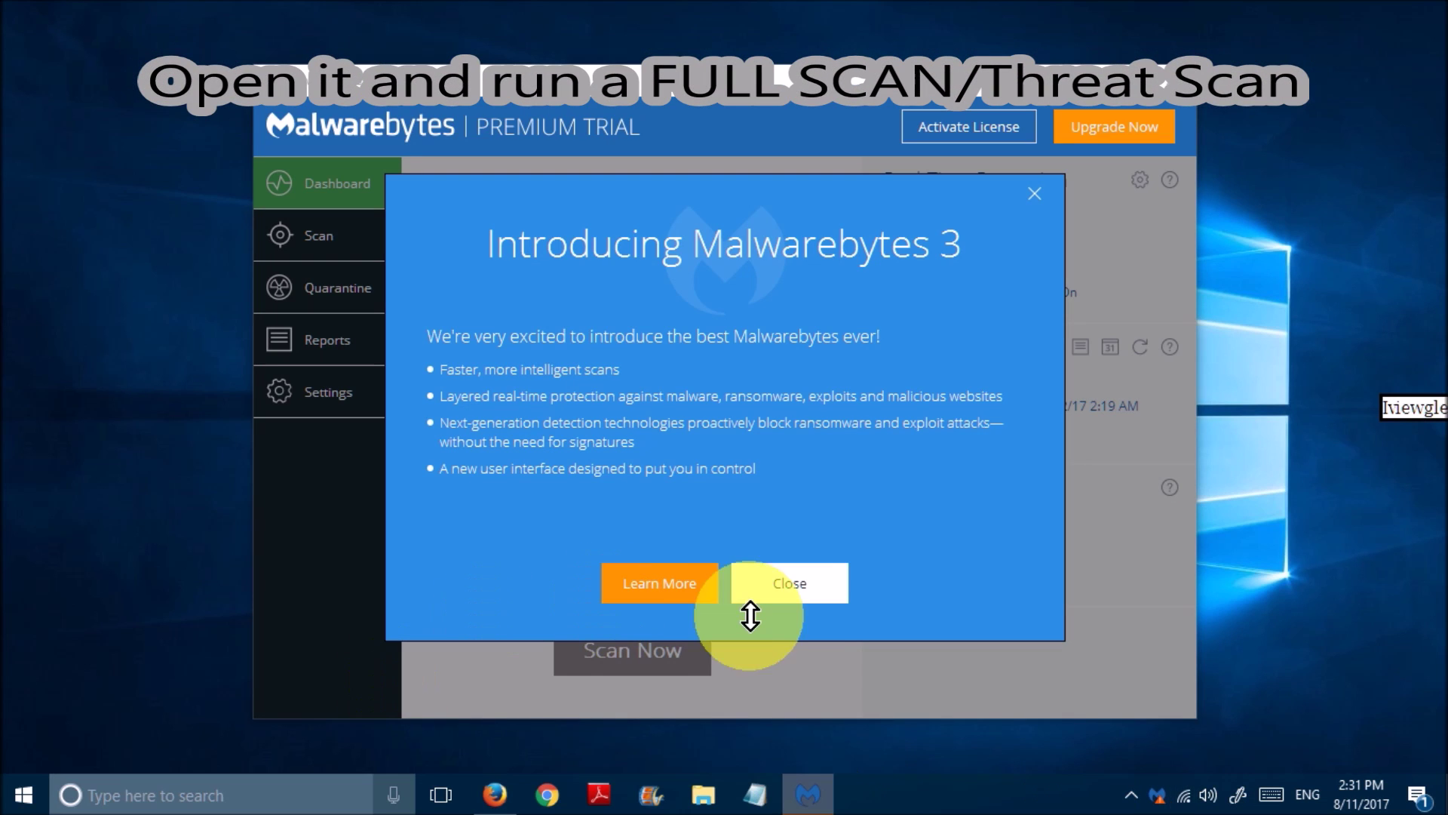
Step: Dismiss the Malwarebytes 3 introduction and start a Threat Scan
{"action": "left_click", "coordinate": [789, 586]}
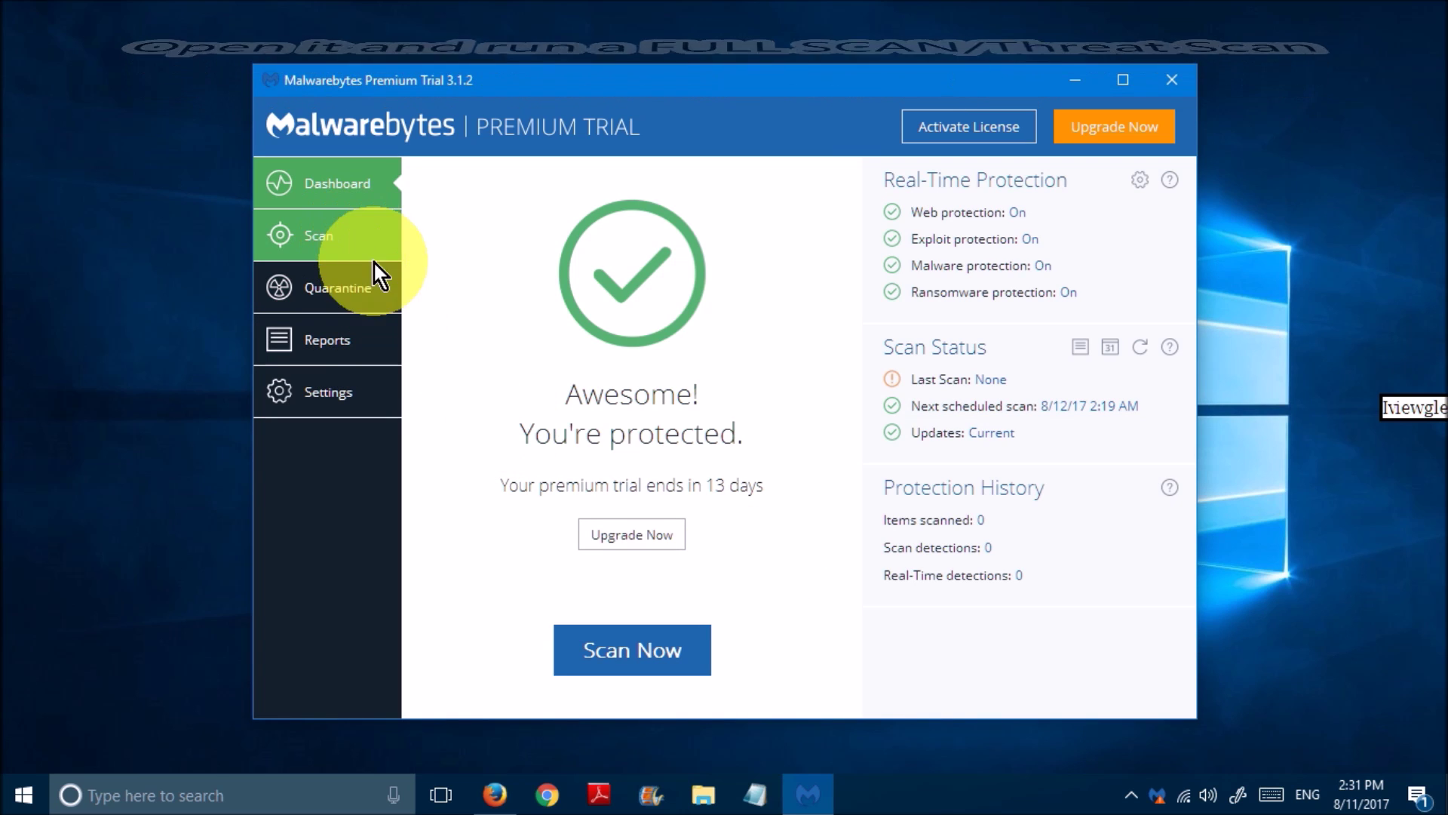
{"action": "left_click", "coordinate": [347, 246]}
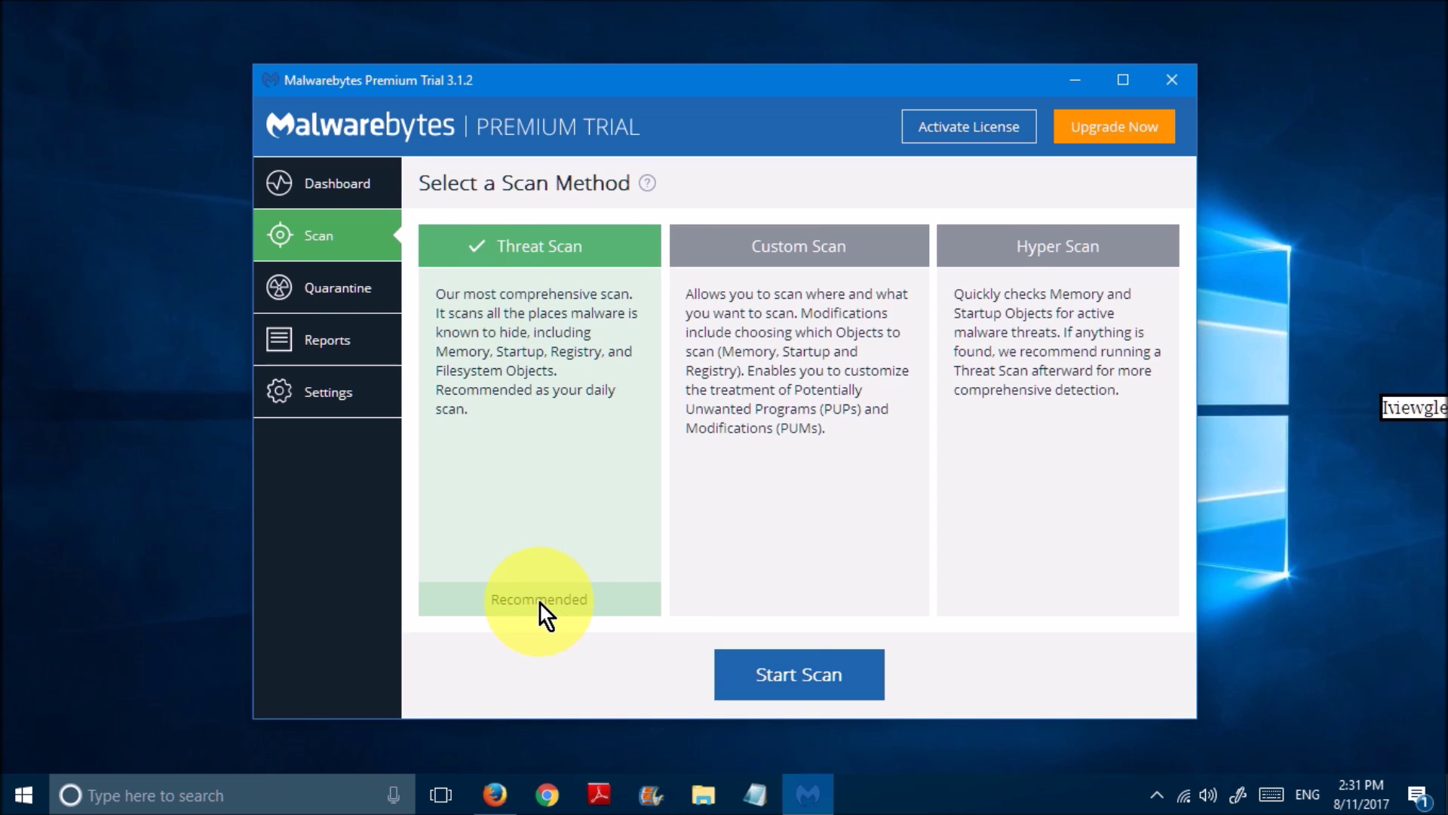
{"action": "left_click", "coordinate": [785, 671]}
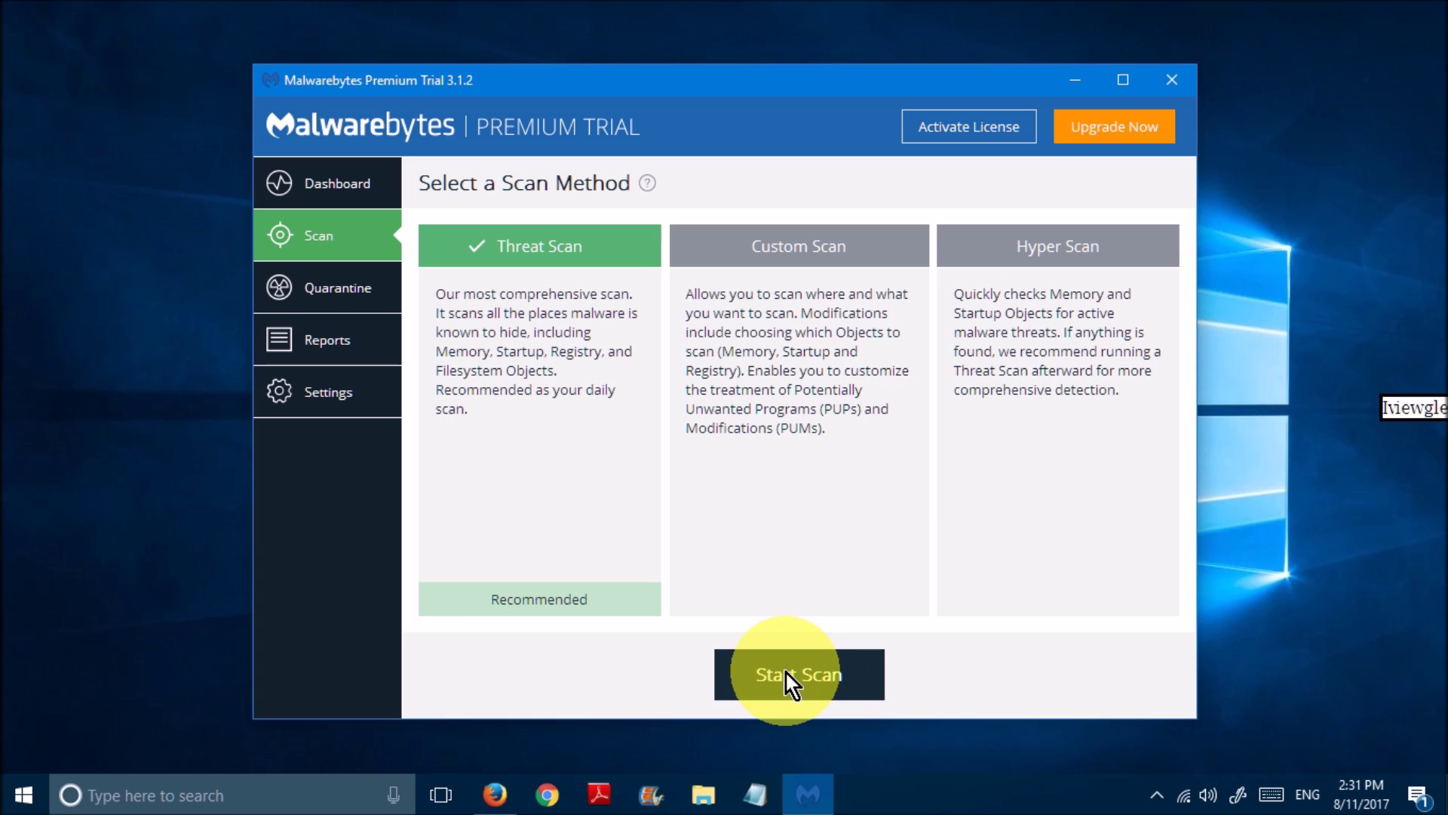